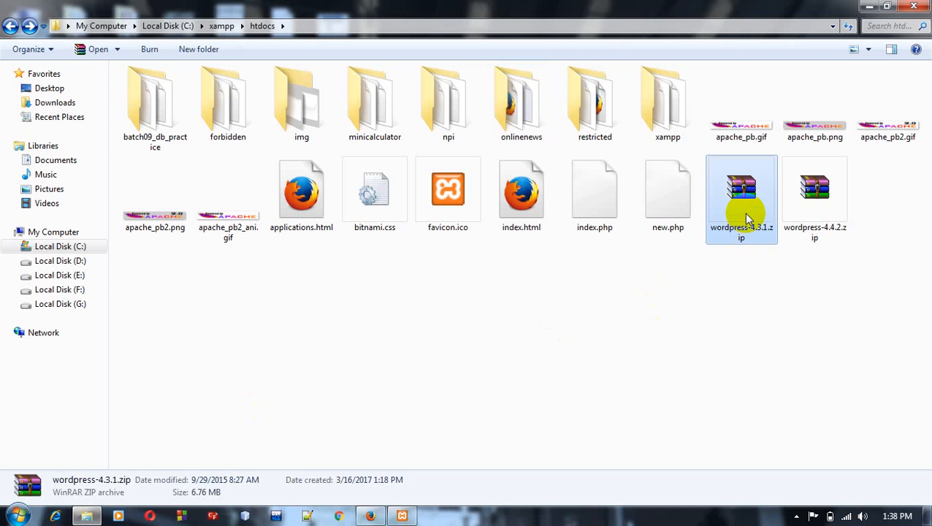
# Step: Extract wordpress-4.3.1.zip into the htdocs folder and rename the extracted wordpress folder to bdnews
pyautogui.rightClick(745, 196)
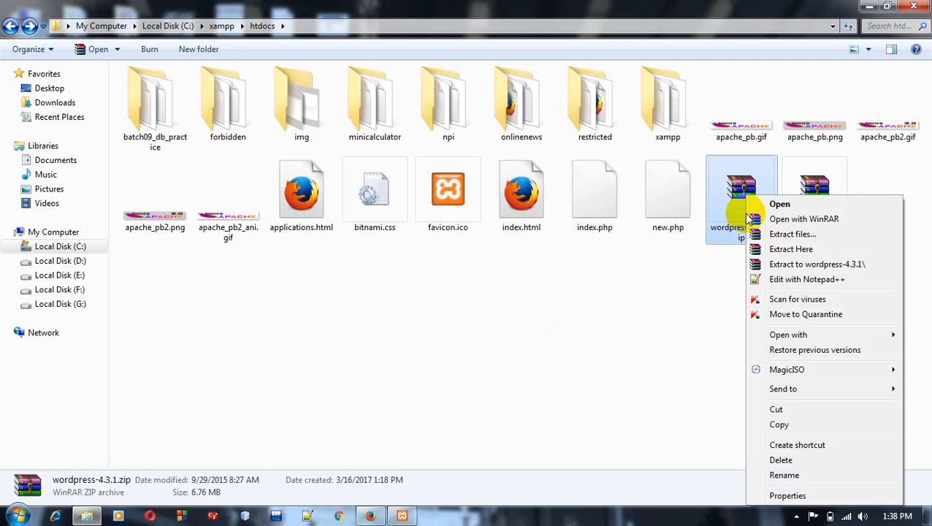
pyautogui.click(779, 250)
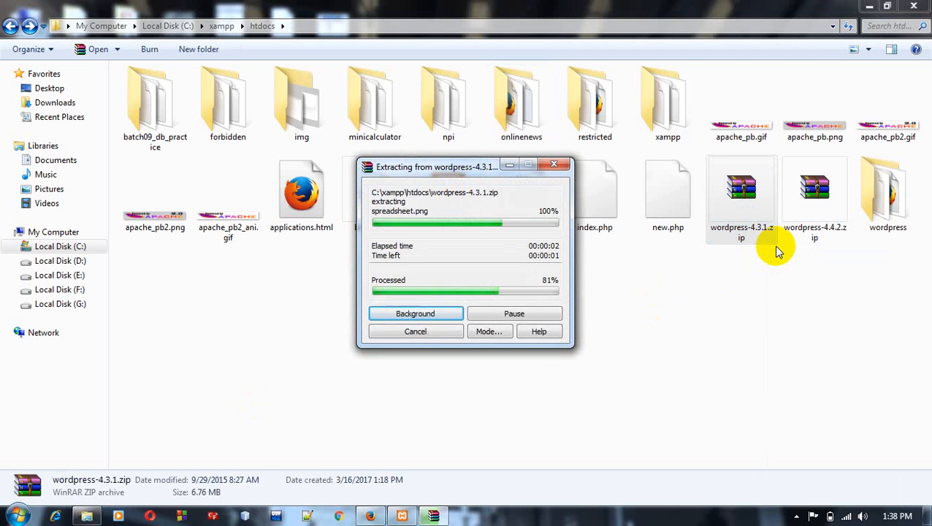
pyautogui.click(876, 202)
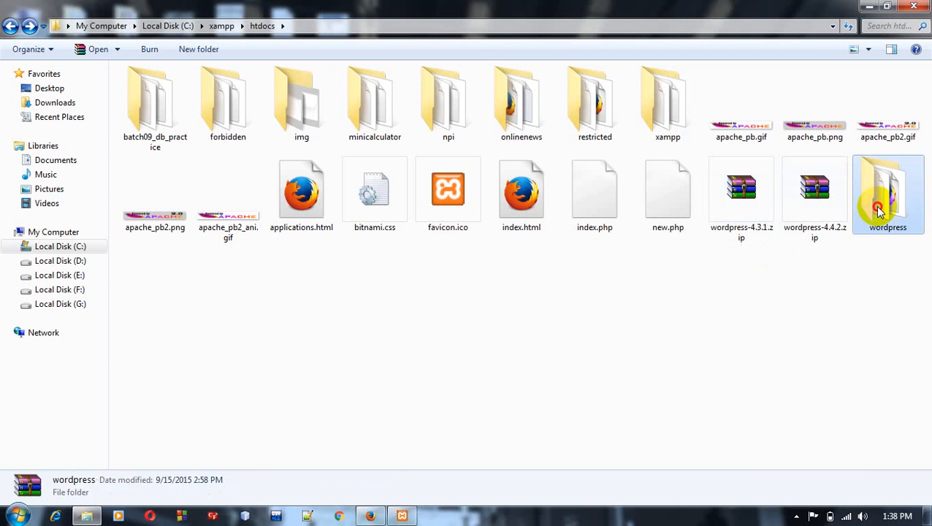
pyautogui.rightClick(878, 211)
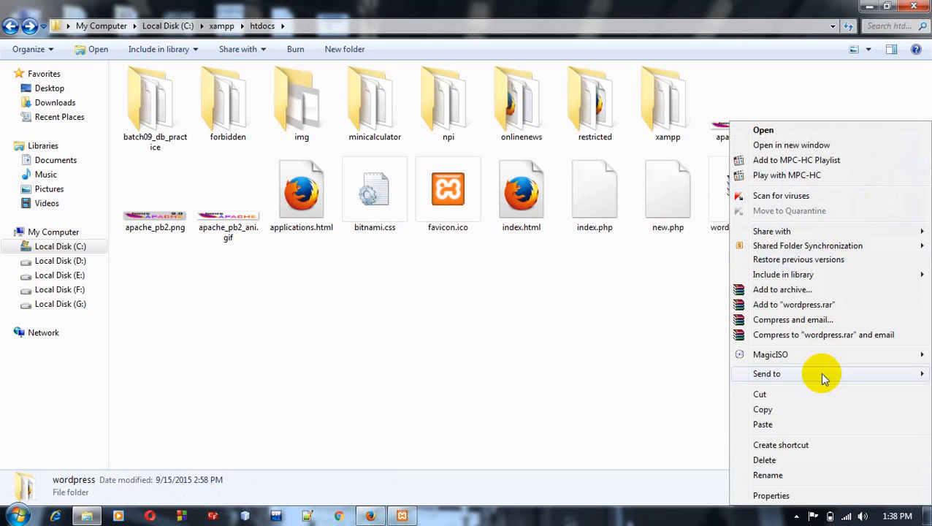
pyautogui.click(768, 476)
pyautogui.write('b')
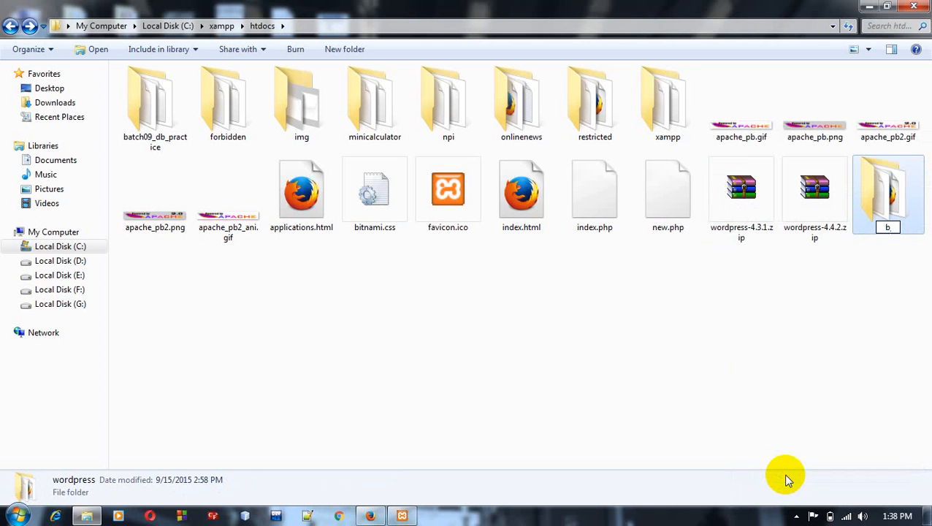
pyautogui.write('dnews')
pyautogui.press('Return')
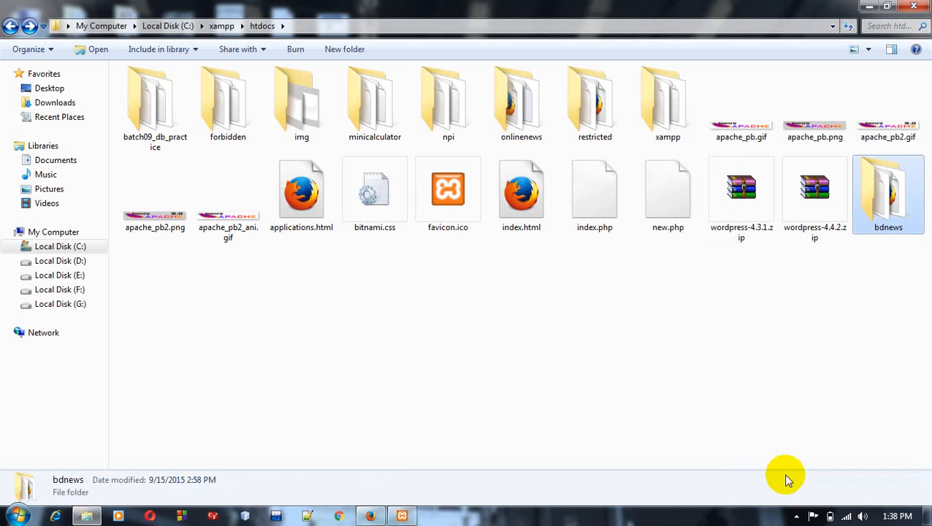
# Step: Switch to Firefox, close the old WordPress setup page and open localhost/bdnews in a new tab
pyautogui.click(371, 516)
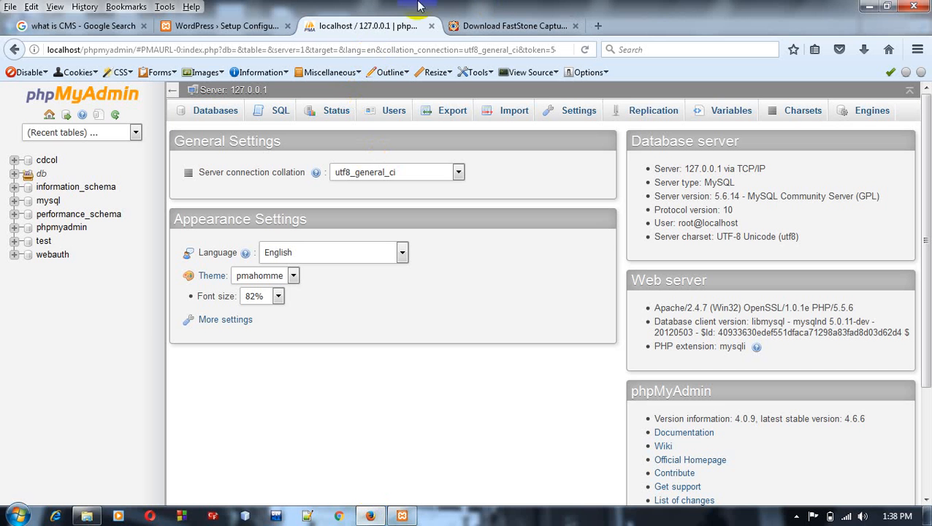
pyautogui.click(287, 26)
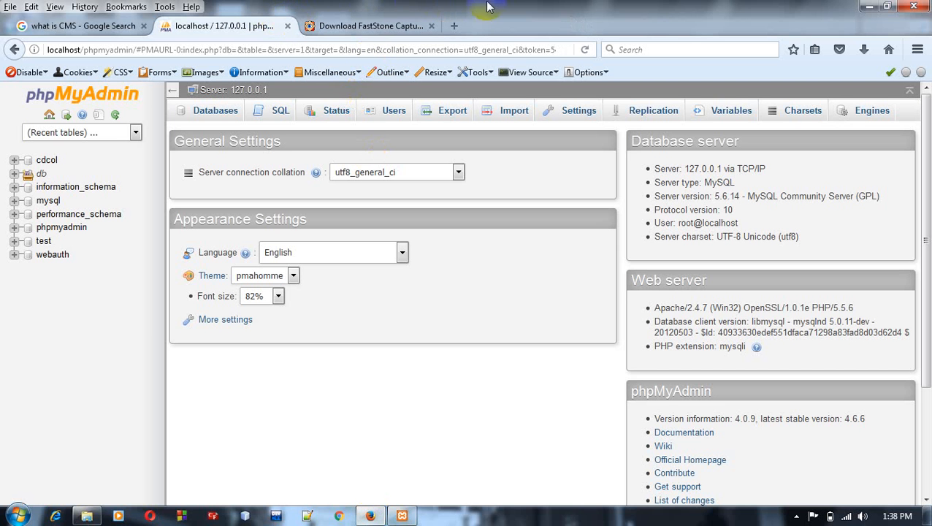
pyautogui.click(454, 27)
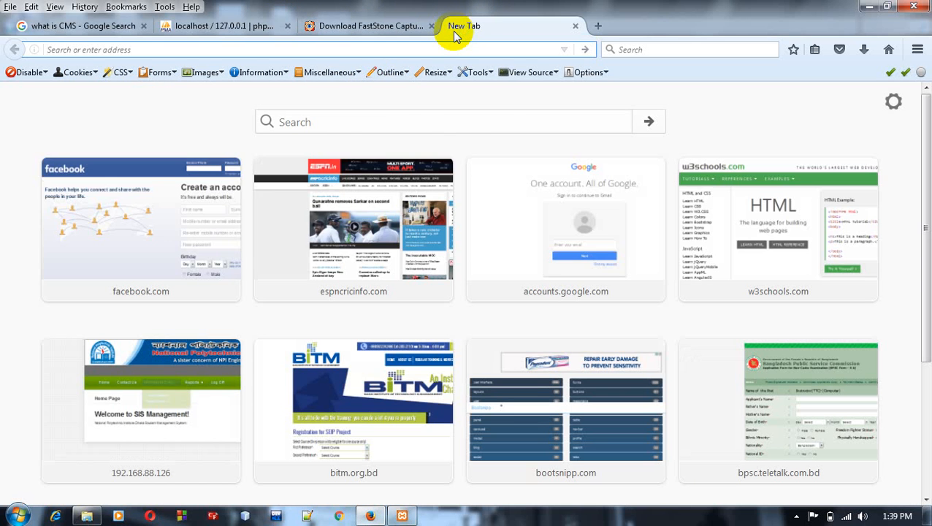
pyautogui.write('localhost/')
pyautogui.press('Right')
pyautogui.write('bdnews')
pyautogui.press('Return')
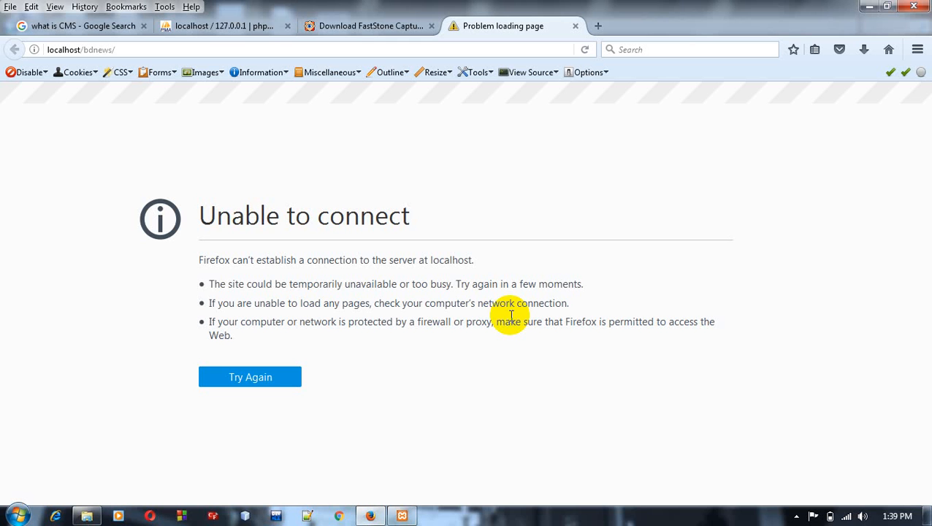
# Step: Start Apache and MySQL in the XAMPP Control Panel, then reload the localhost/bdnews page in Firefox
pyautogui.click(414, 515)
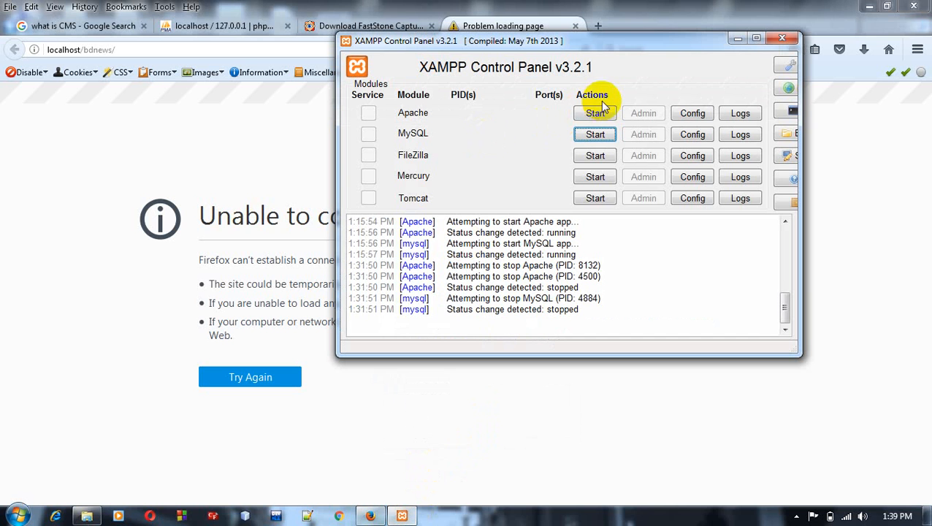
pyautogui.click(603, 114)
pyautogui.click(603, 135)
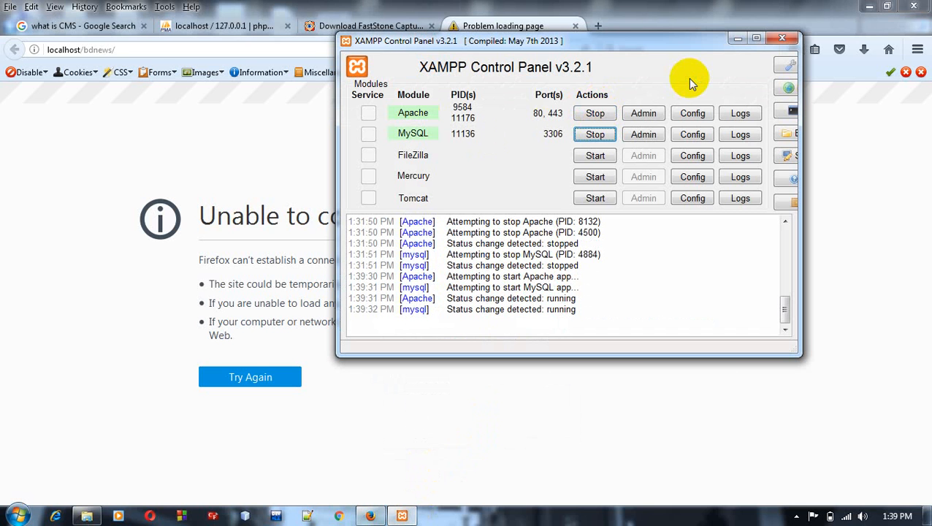
pyautogui.click(736, 40)
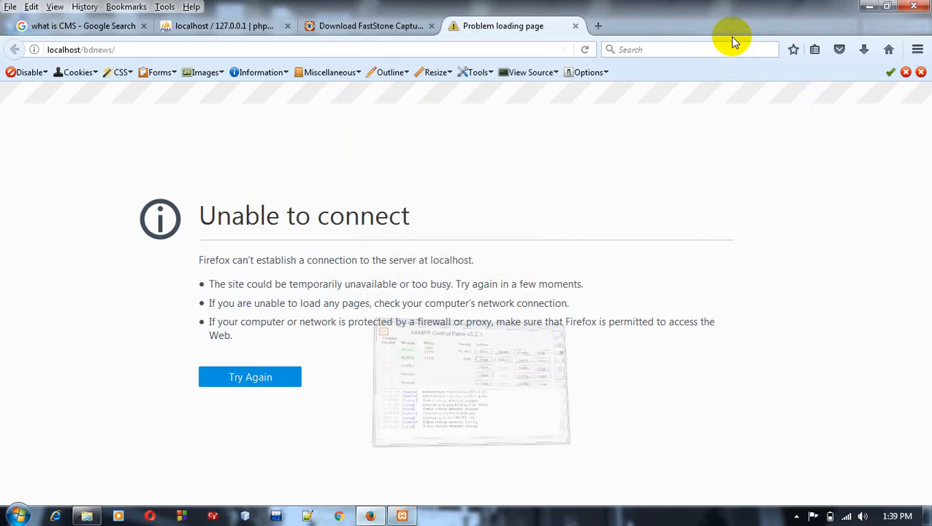
pyautogui.click(586, 51)
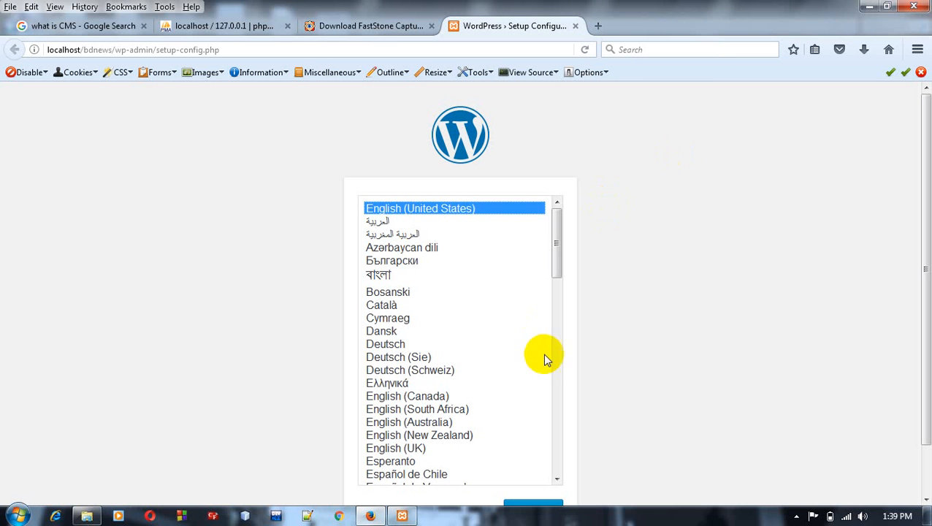
# Step: Continue the WordPress setup in English (United States) and proceed to the database connection form
pyautogui.moveTo(925, 369); pyautogui.dragTo(922, 406)
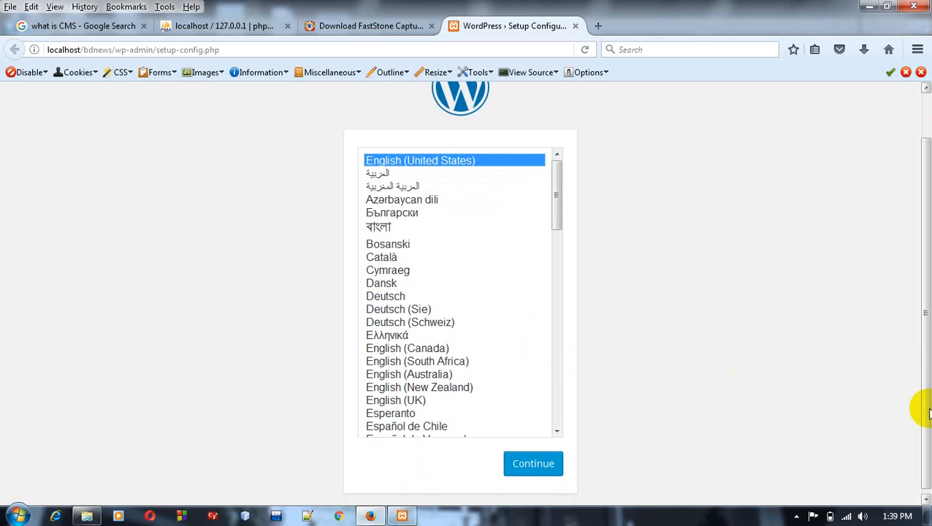
pyautogui.click(532, 466)
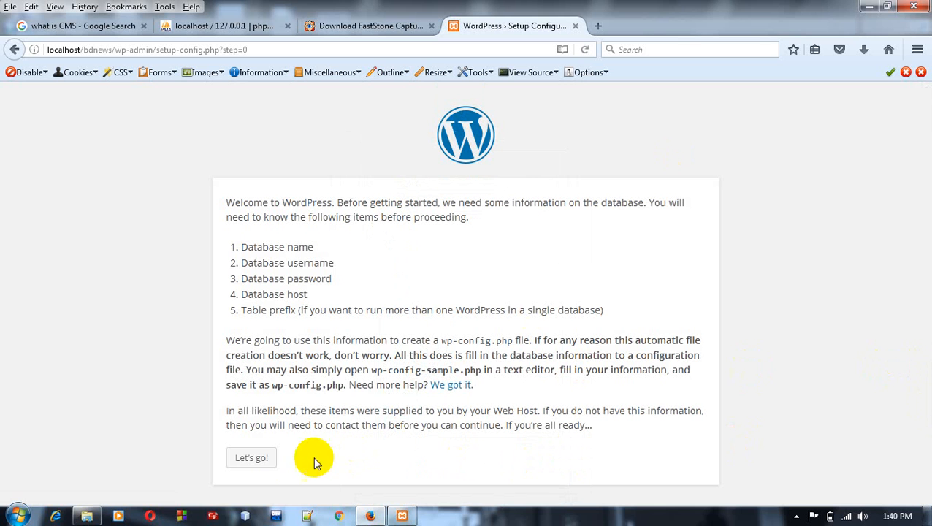
pyautogui.click(252, 460)
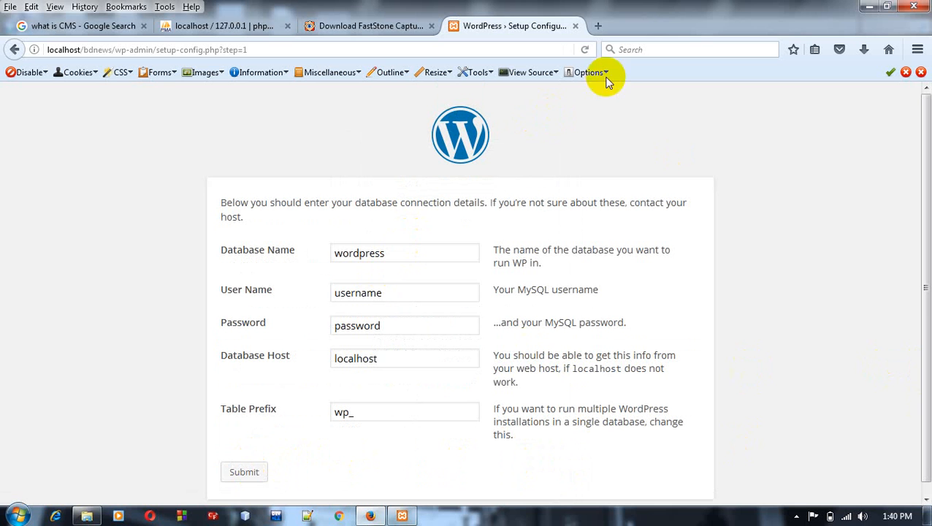
# Step: Open localhost/phpmyadmin in a new browser tab
pyautogui.click(597, 29)
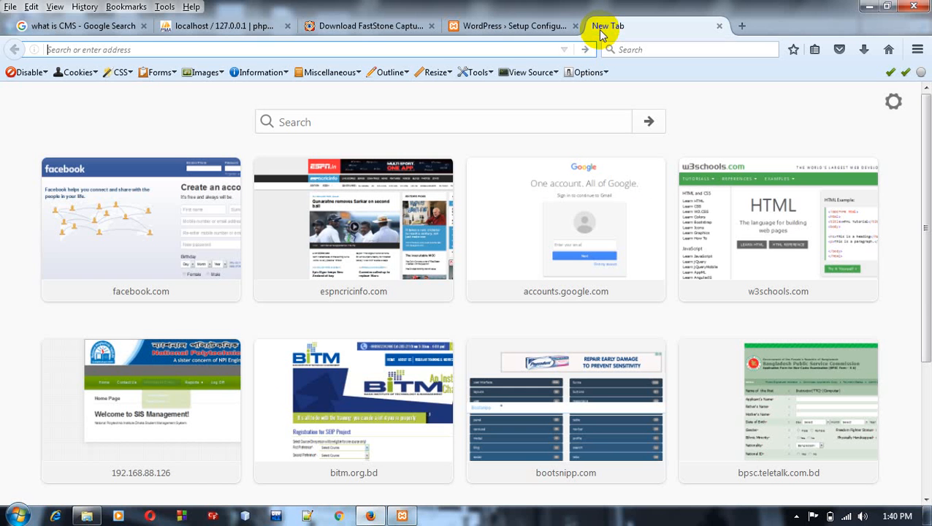
pyautogui.write('localhost/')
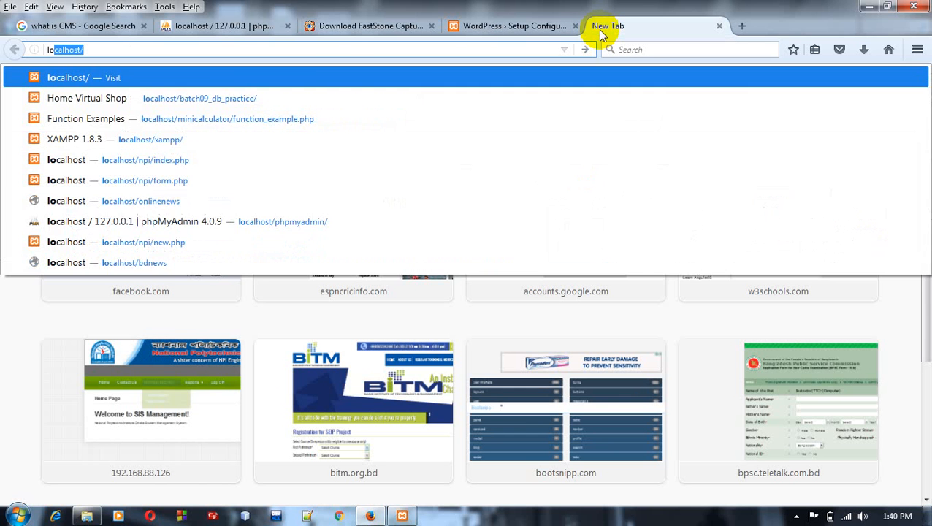
pyautogui.press('Return')
pyautogui.write('phpmyadmin')
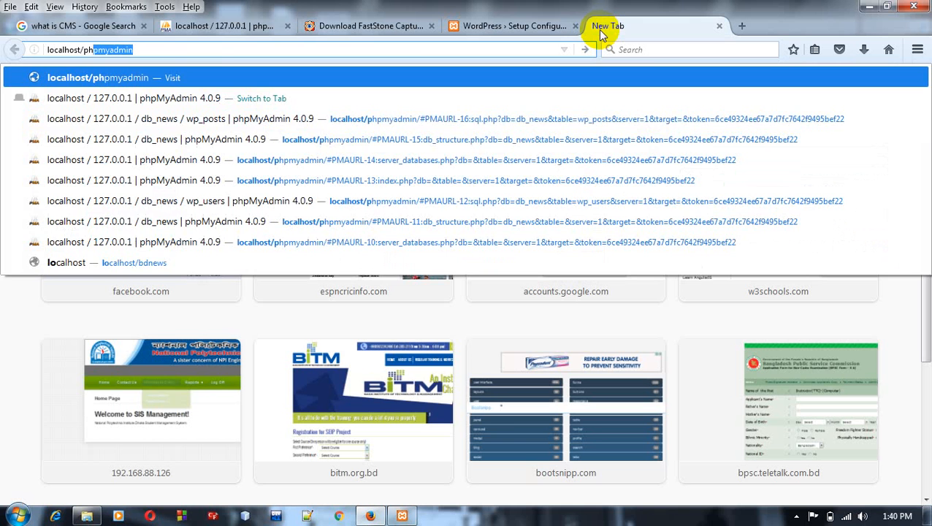
pyautogui.press('Return')
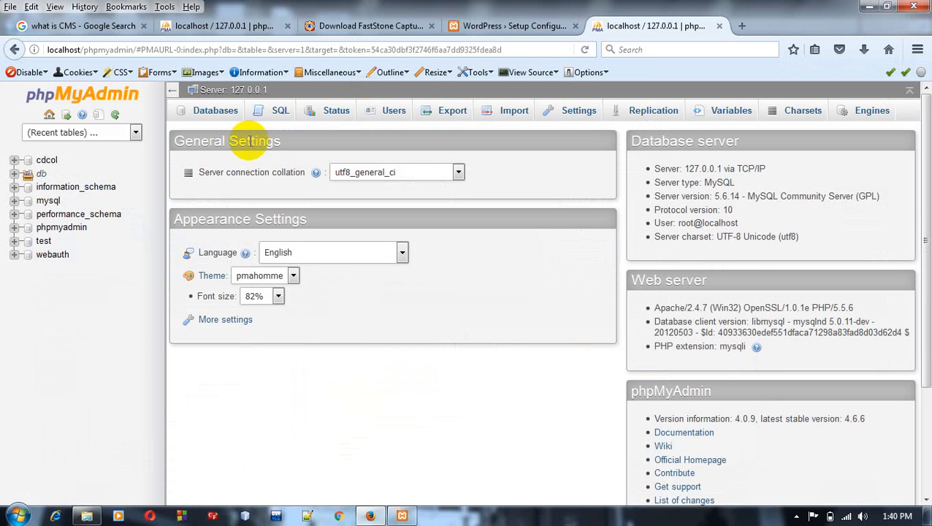
# Step: Create a new database named db_bdnews in phpMyAdmin
pyautogui.click(220, 116)
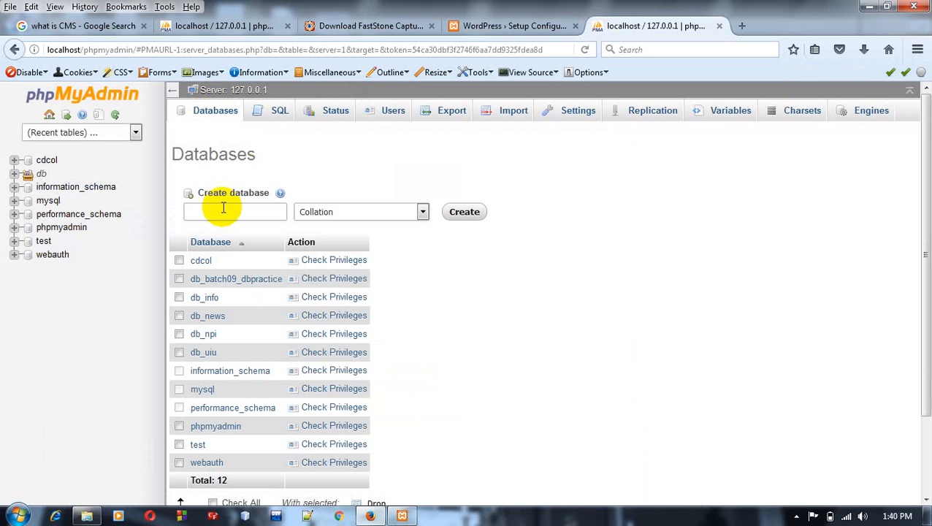
pyautogui.click(224, 208)
pyautogui.write('db')
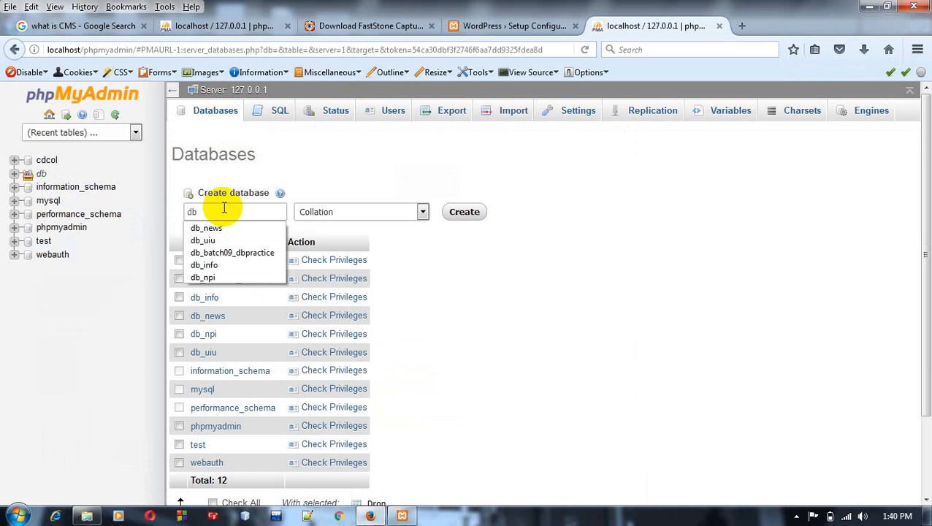
pyautogui.write('_bd')
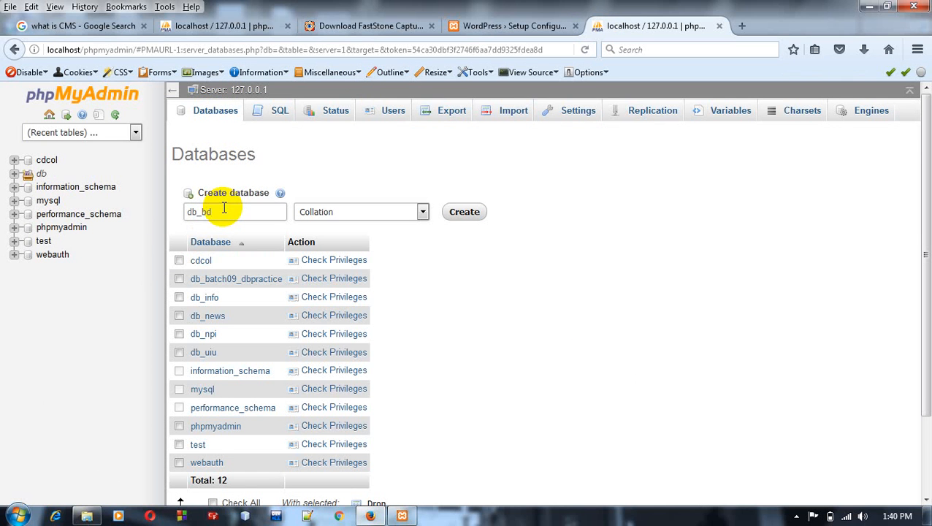
pyautogui.write('news')
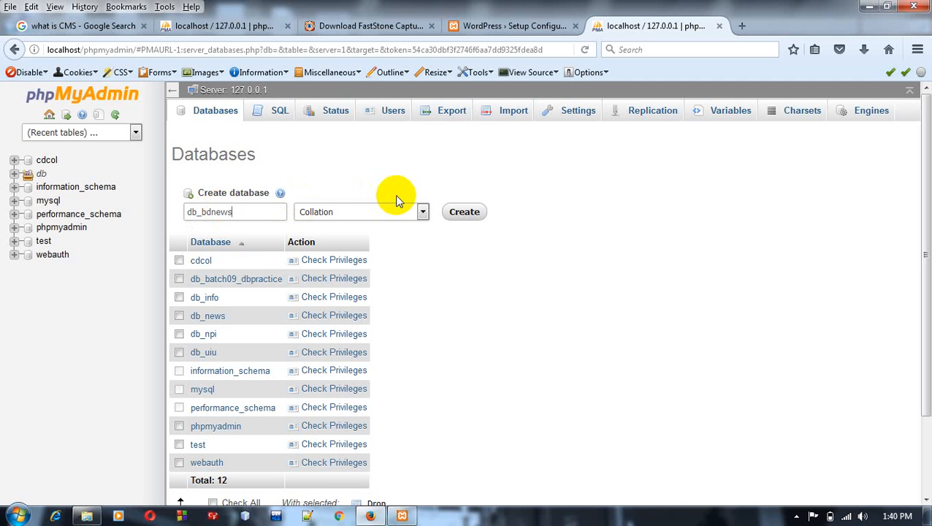
pyautogui.click(465, 213)
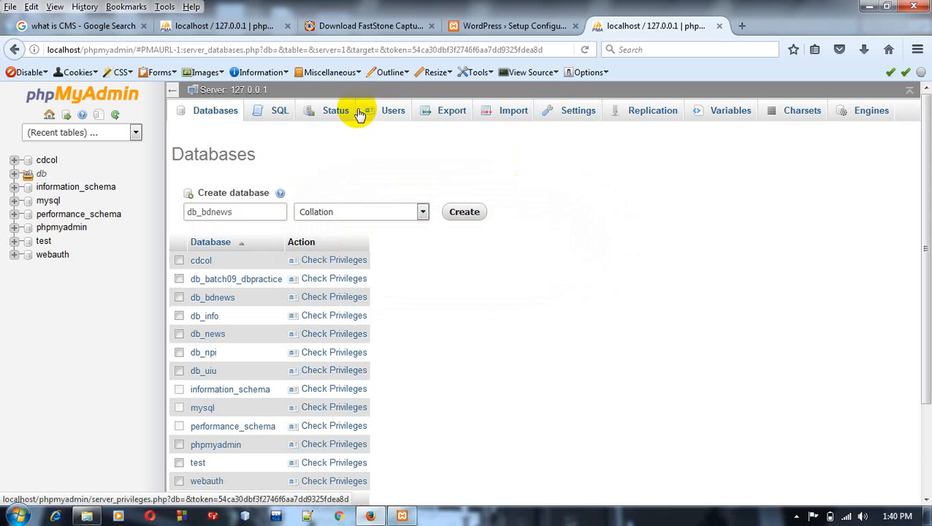
# Step: Return to the phpMyAdmin home page and open the db_bdnews database from the databases list
pyautogui.click(50, 116)
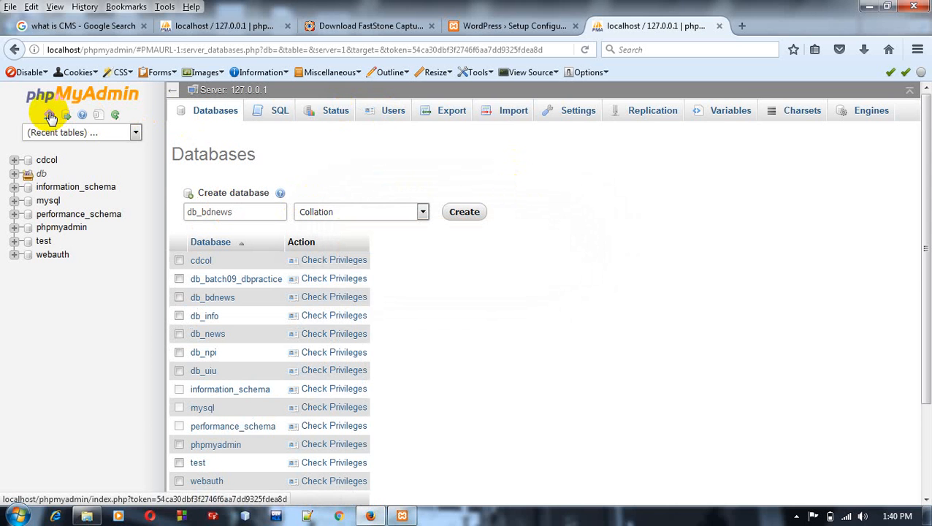
pyautogui.click(217, 115)
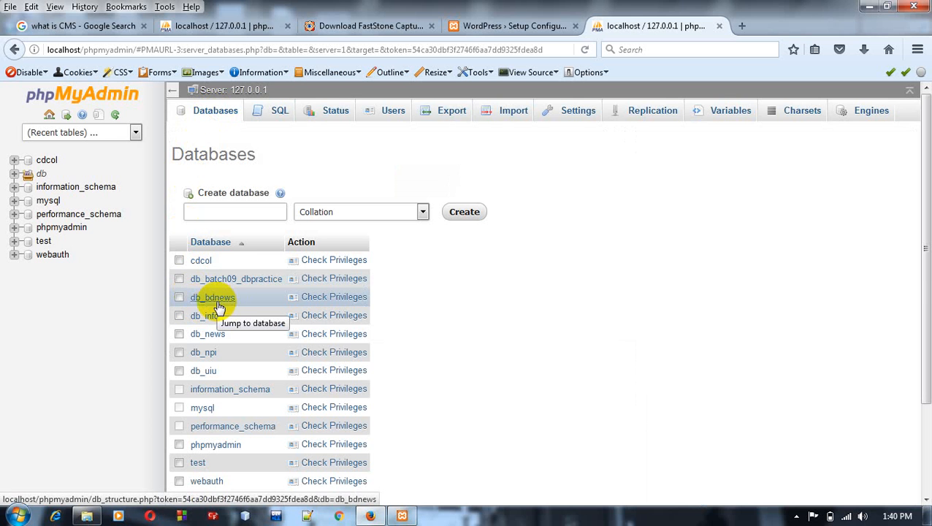
pyautogui.click(218, 302)
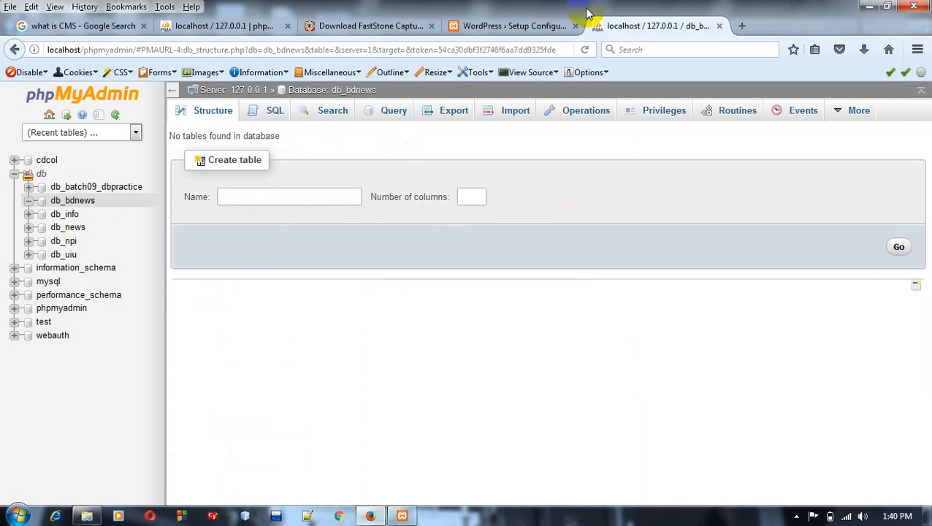
# Step: Return to the WordPress setup form and set the database name to db_bdnews
pyautogui.click(523, 28)
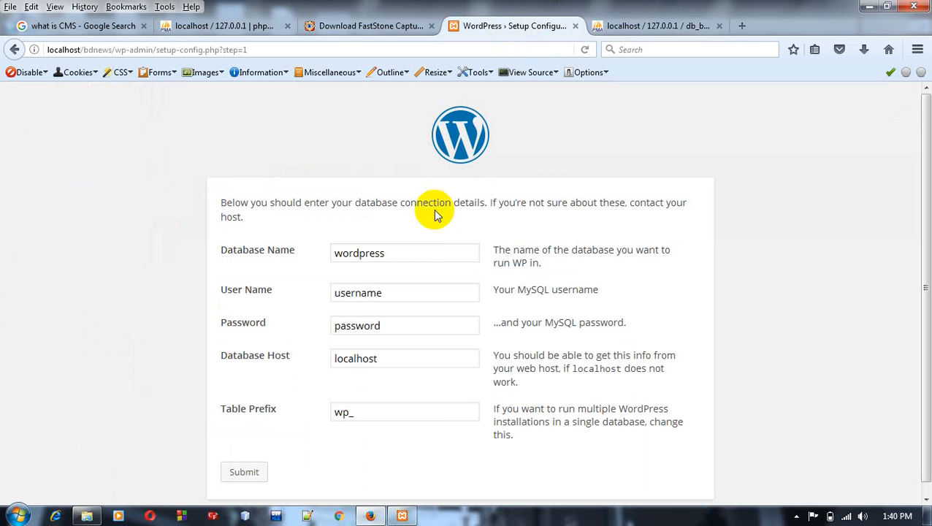
pyautogui.click(418, 254)
pyautogui.press('BackSpace')
pyautogui.press('BackSpace')
pyautogui.press('BackSpace')
pyautogui.press('BackSpace')
pyautogui.press('BackSpace')
pyautogui.press('BackSpace')
pyautogui.press('BackSpace')
pyautogui.press('BackSpace')
pyautogui.press('BackSpace')
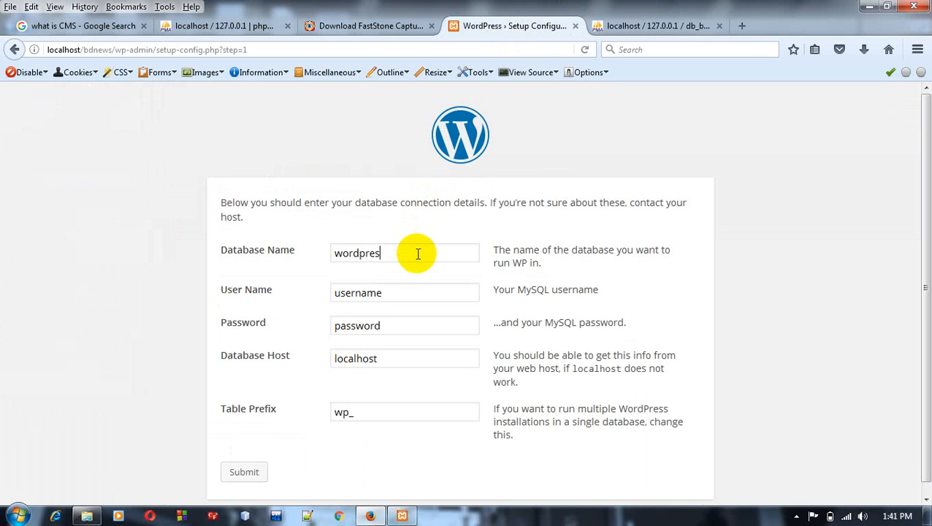
pyautogui.write('db')
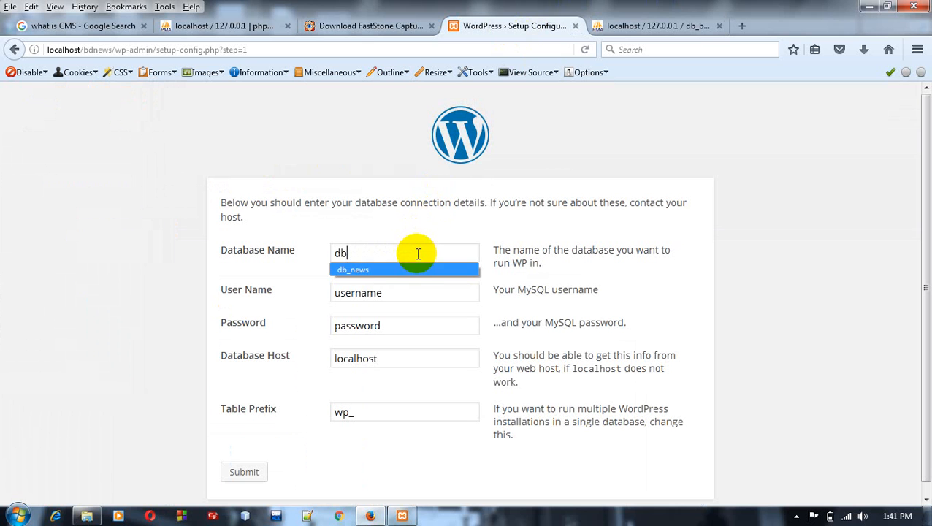
pyautogui.press('Down')
pyautogui.press('Return')
pyautogui.press('Left')
pyautogui.press('Left')
pyautogui.press('Left')
pyautogui.press('Left')
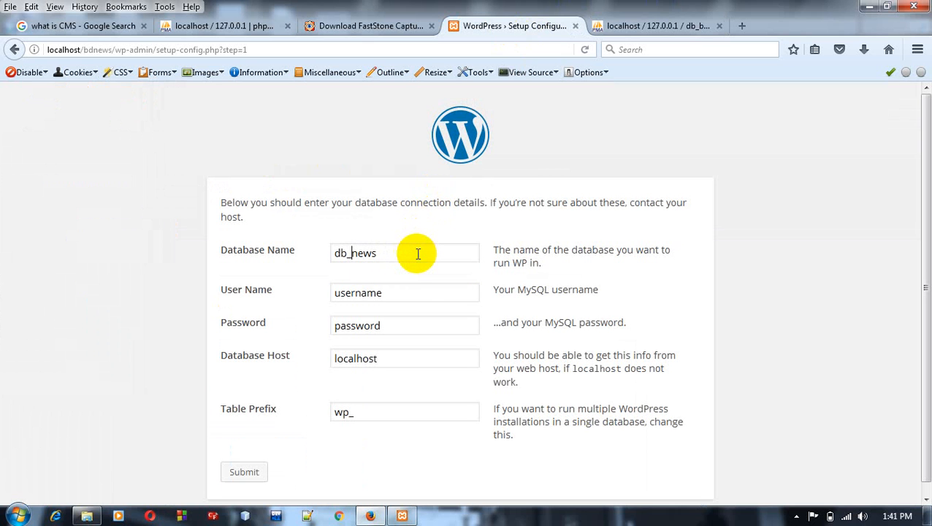
pyautogui.write('bd')
pyautogui.click(419, 291)
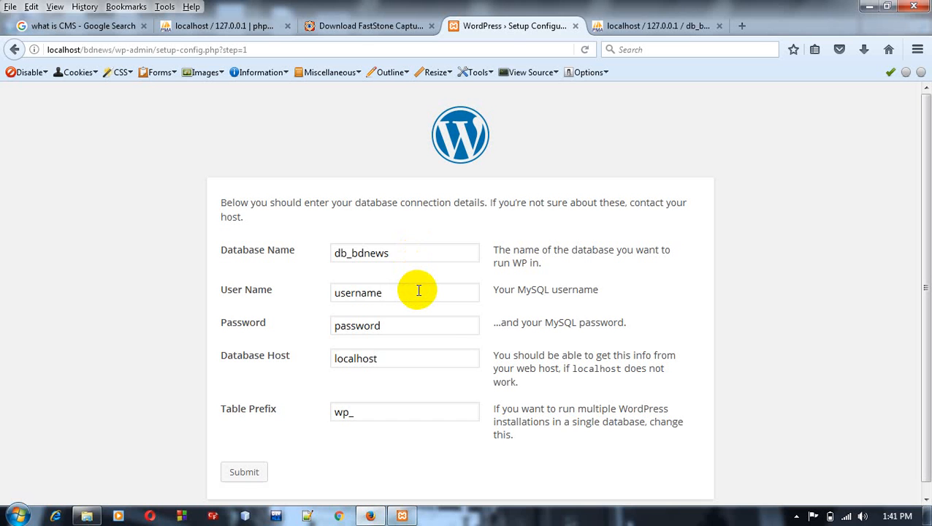
# Step: Replace the default MySQL user name in the database connection form with root
pyautogui.press('BackSpace')
pyautogui.press('BackSpace')
pyautogui.press('BackSpace')
pyautogui.press('BackSpace')
pyautogui.press('BackSpace')
pyautogui.press('BackSpace')
pyautogui.press('BackSpace')
pyautogui.press('BackSpace')
pyautogui.write('root')
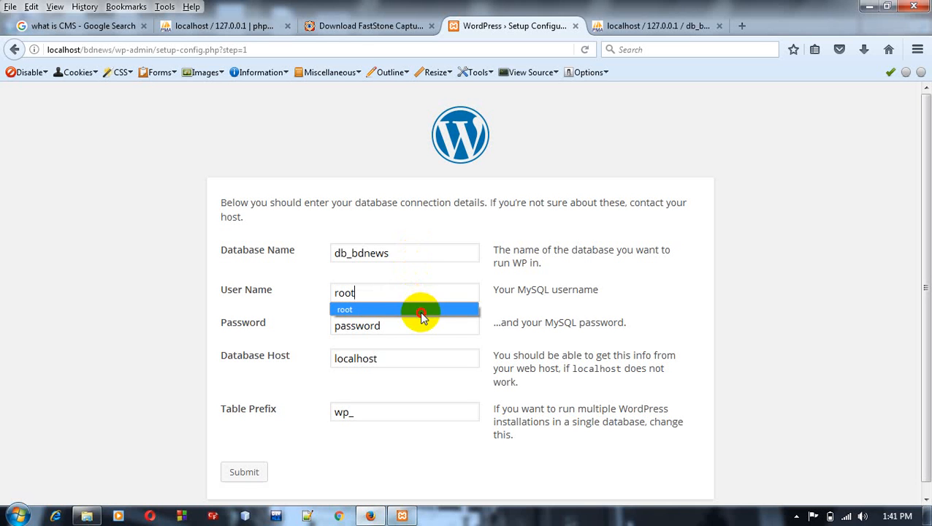
pyautogui.click(422, 312)
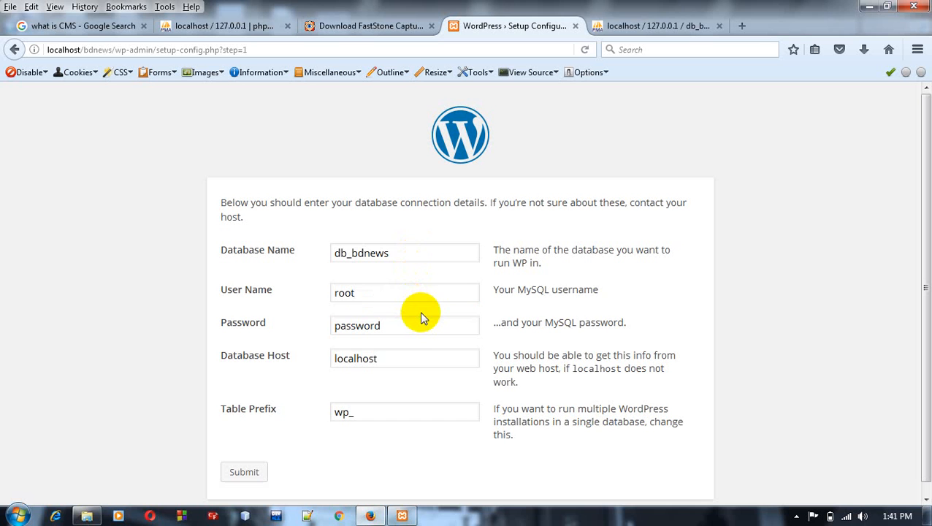
# Step: Clear the database password so it is blank and submit the database connection details
pyautogui.click(416, 331)
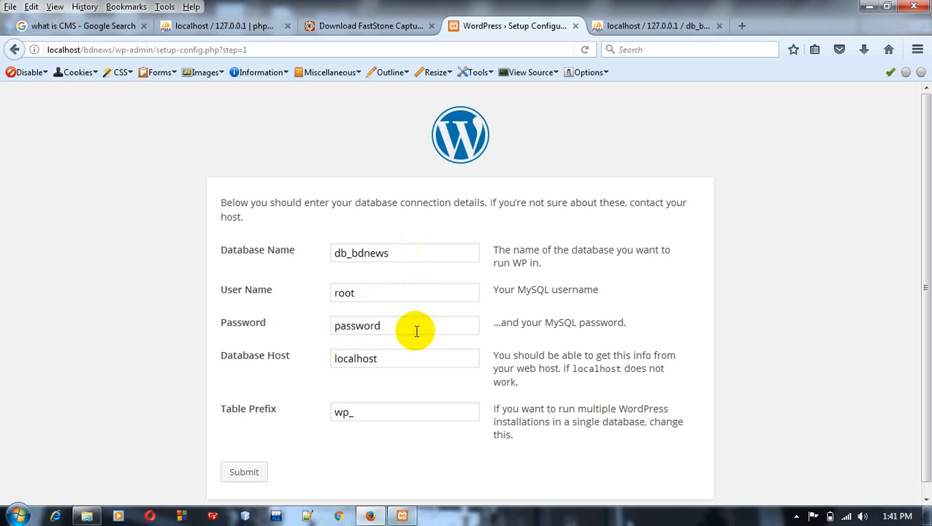
pyautogui.press('BackSpace')
pyautogui.press('BackSpace')
pyautogui.press('BackSpace')
pyautogui.press('BackSpace')
pyautogui.press('BackSpace')
pyautogui.press('BackSpace')
pyautogui.press('BackSpace')
pyautogui.press('BackSpace')
pyautogui.click(246, 472)
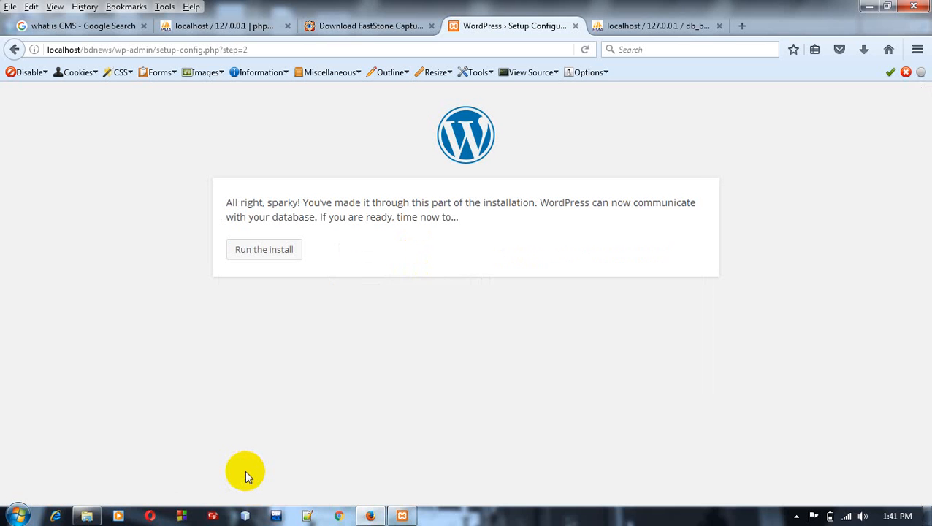
# Step: Run the WordPress install and set the site title to BDNewsOnline
pyautogui.click(279, 252)
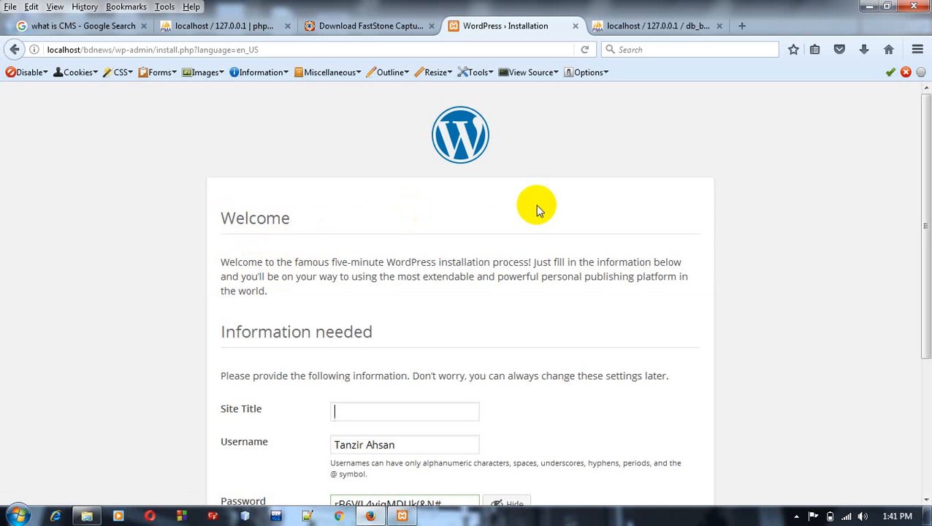
pyautogui.moveTo(922, 197); pyautogui.dragTo(928, 342)
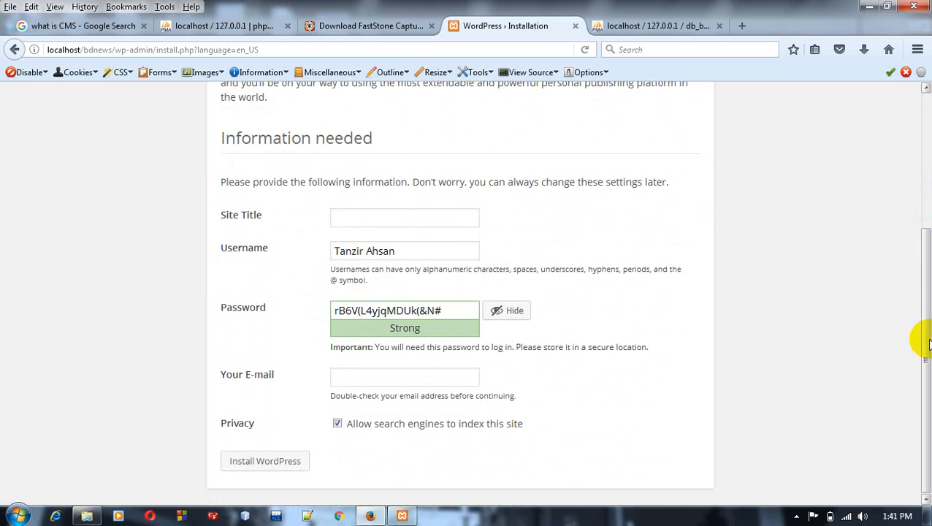
pyautogui.write('bd')
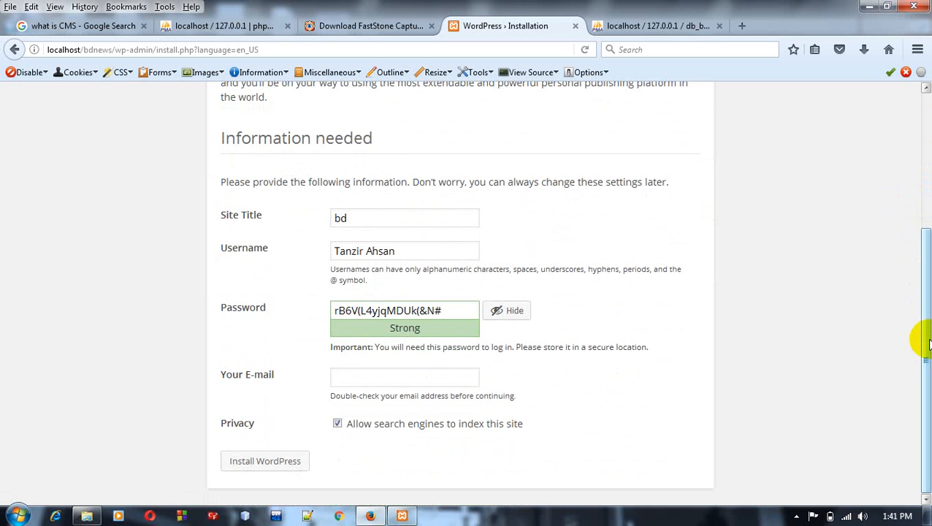
pyautogui.write('new')
pyautogui.press('BackSpace')
pyautogui.press('BackSpace')
pyautogui.press('BackSpace')
pyautogui.press('BackSpace')
pyautogui.press('BackSpace')
pyautogui.write('BDNewsOnline')
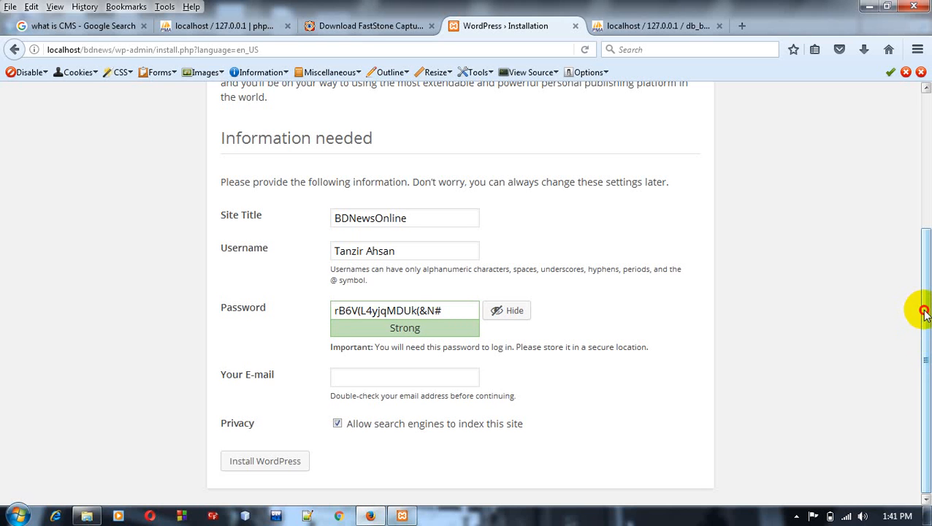
# Step: Replace the generated administrator password with a custom account password and confirm the use of a weak password
pyautogui.click(458, 312)
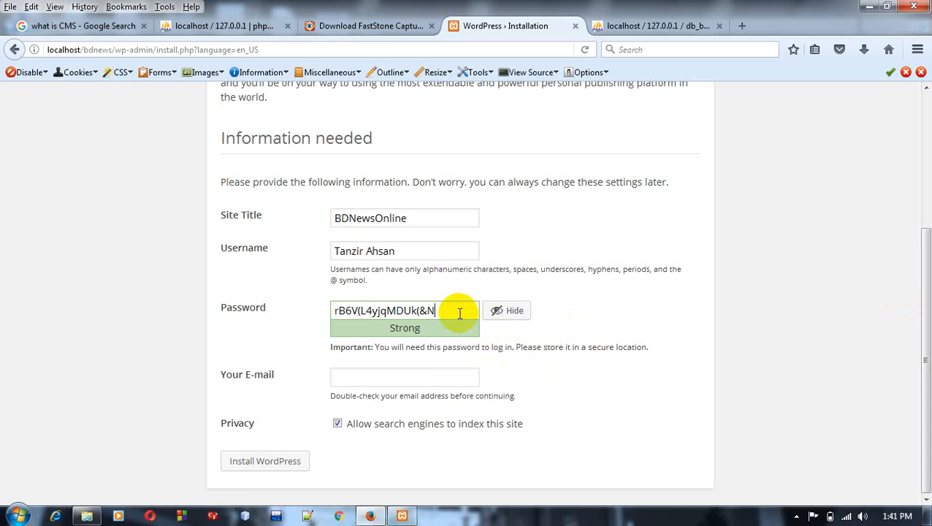
pyautogui.press('BackSpace')
pyautogui.press('BackSpace')
pyautogui.press('BackSpace')
pyautogui.press('BackSpace')
pyautogui.press('BackSpace')
pyautogui.press('BackSpace')
pyautogui.press('BackSpace')
pyautogui.press('BackSpace')
pyautogui.press('BackSpace')
pyautogui.press('BackSpace')
pyautogui.press('BackSpace')
pyautogui.press('BackSpace')
pyautogui.press('BackSpace')
pyautogui.press('BackSpace')
pyautogui.press('BackSpace')
pyautogui.press('BackSpace')
pyautogui.press('BackSpace')
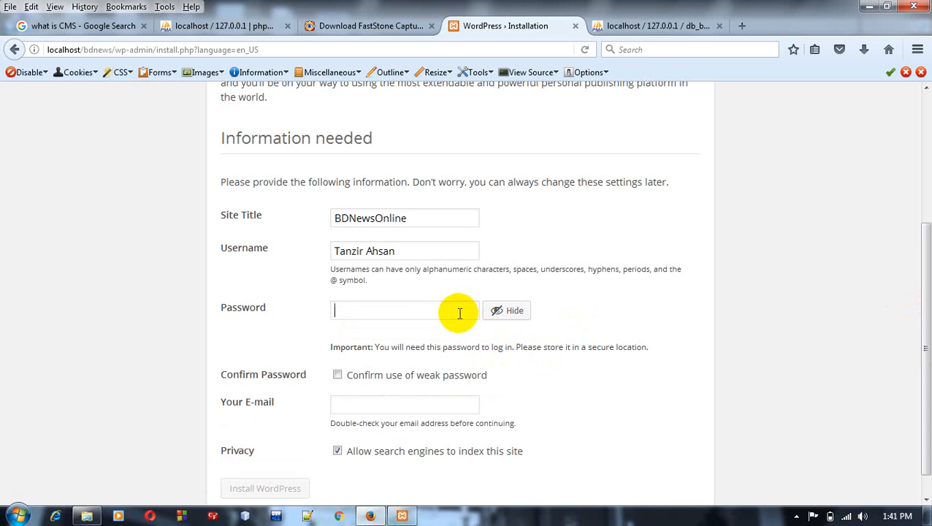
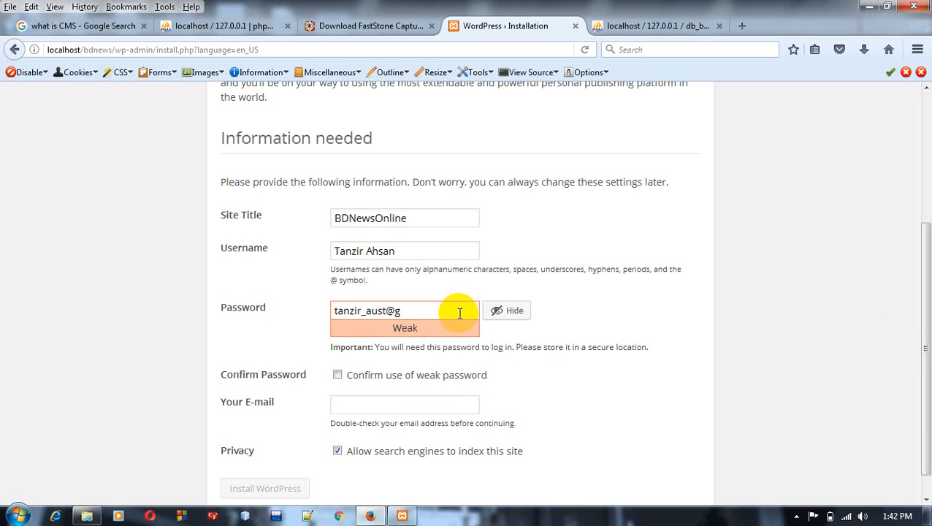
pyautogui.click(336, 376)
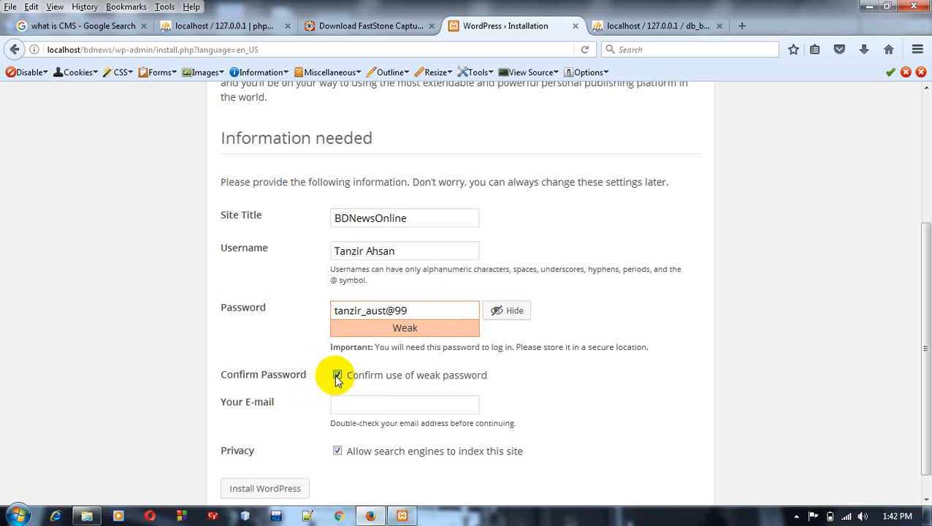
# Step: Fill in the administrator's e-mail with the suggested address and install WordPress with search engine indexing allowed
pyautogui.click(369, 405)
pyautogui.click(375, 422)
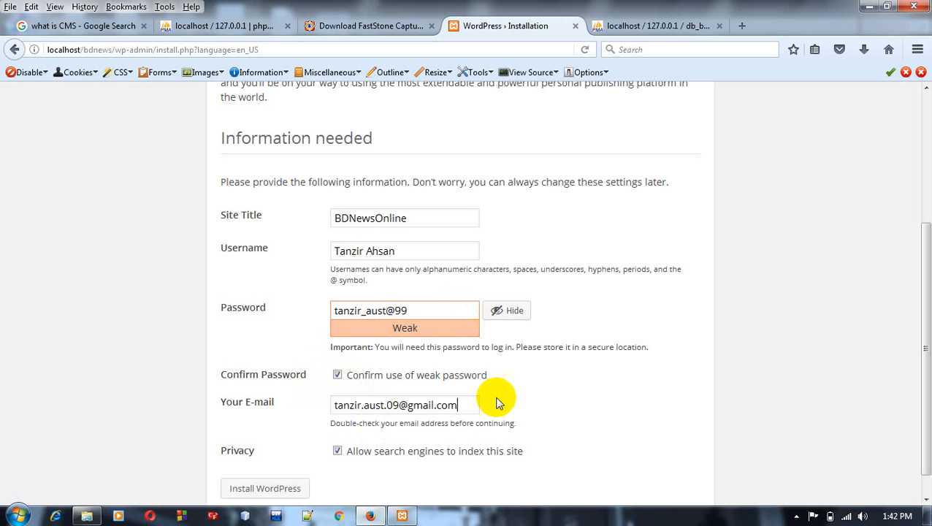
pyautogui.moveTo(922, 289); pyautogui.dragTo(921, 310)
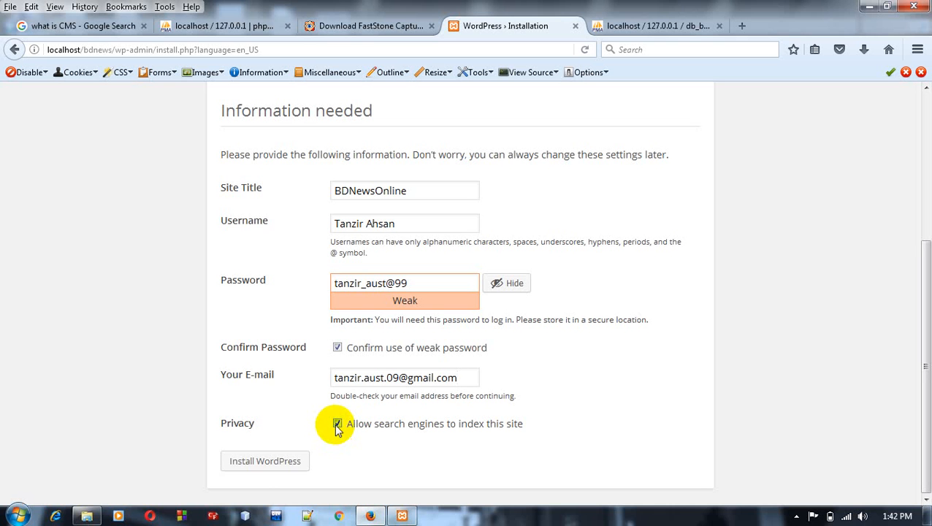
pyautogui.click(264, 467)
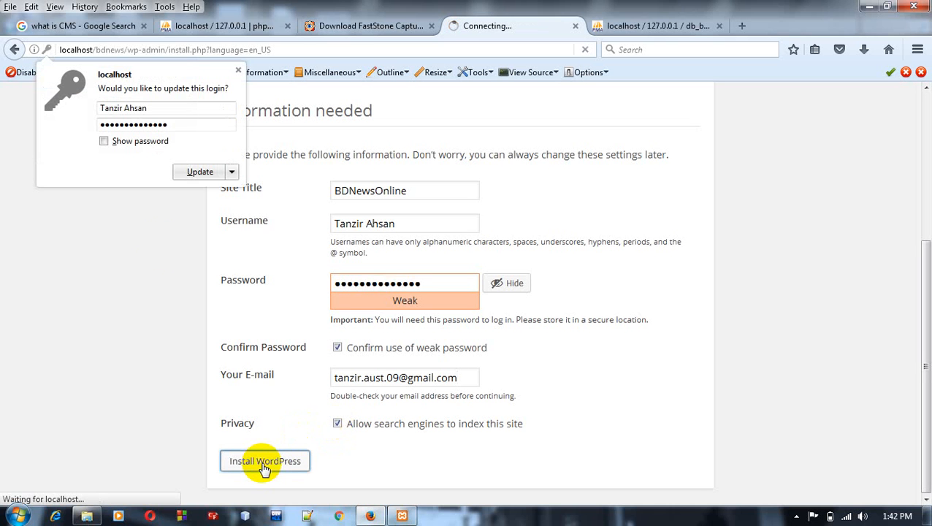
# Step: Update the saved browser login for localhost and log in to the new site's WordPress dashboard
pyautogui.click(192, 176)
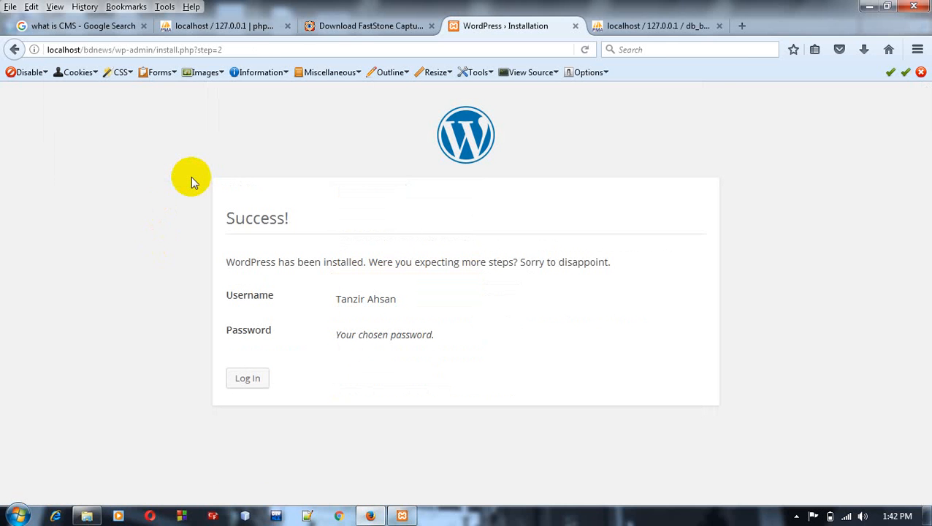
pyautogui.click(248, 385)
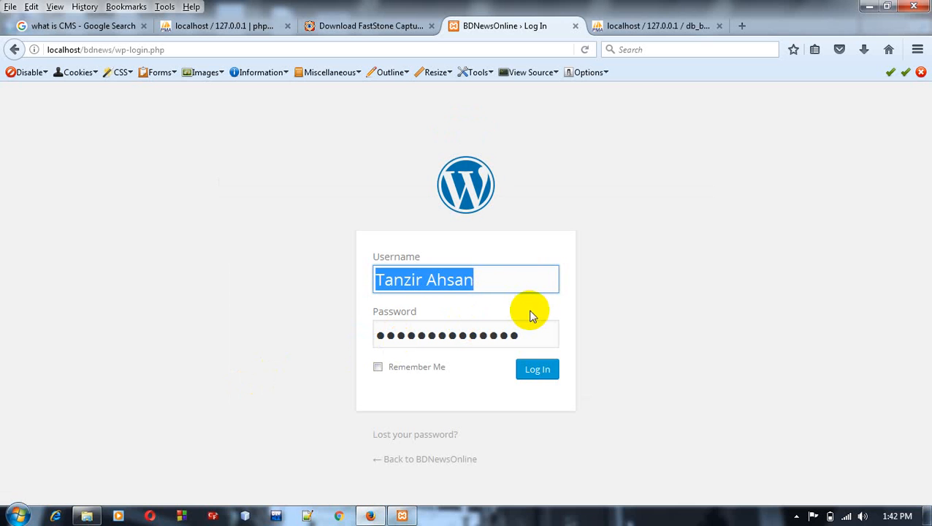
pyautogui.click(536, 373)
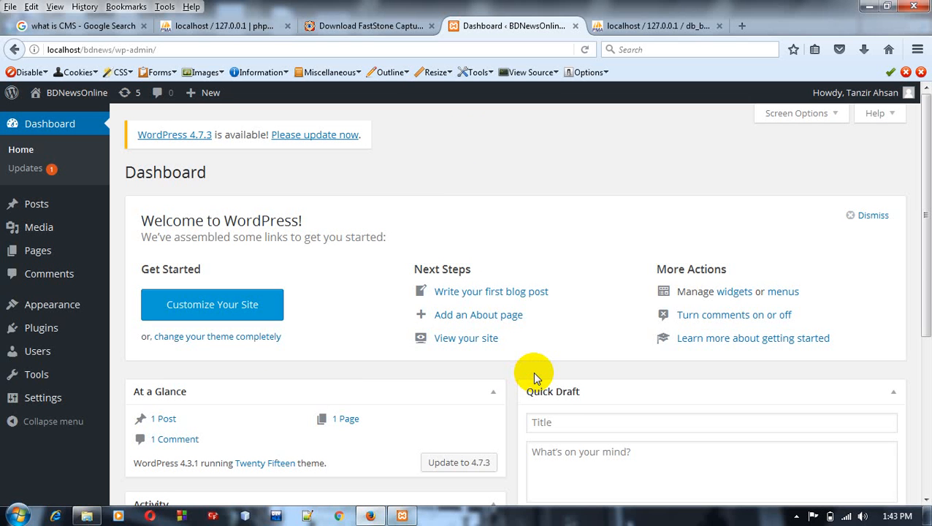
# Step: Open the installed themes page under Appearance and go on to add a new theme
pyautogui.moveTo(54, 227)
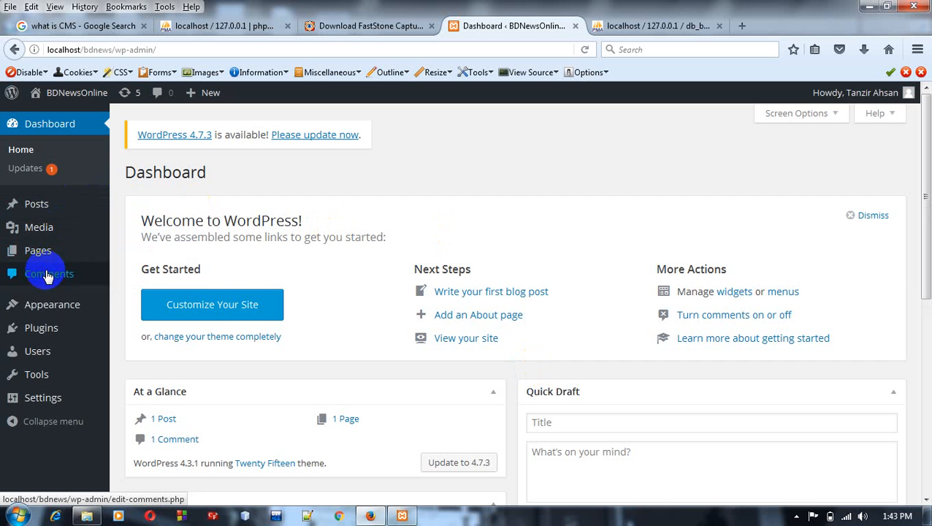
pyautogui.moveTo(53, 310)
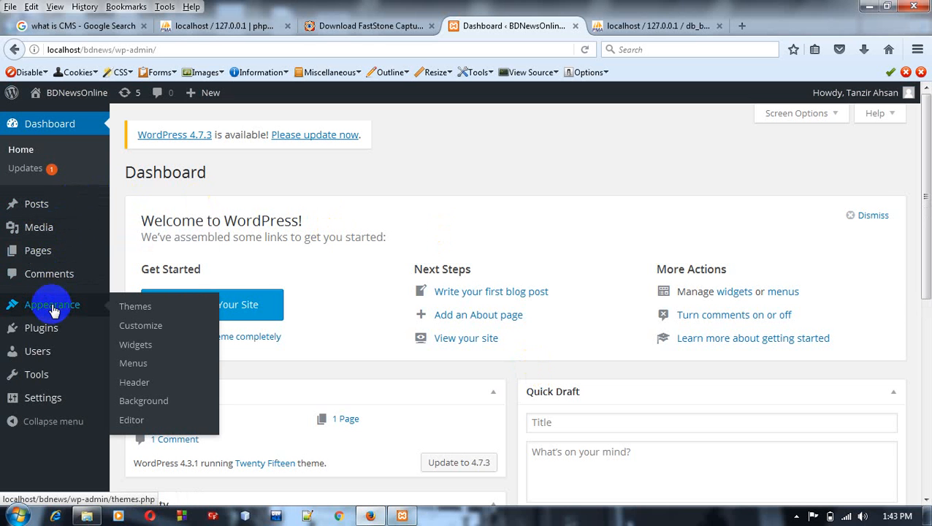
pyautogui.click(142, 309)
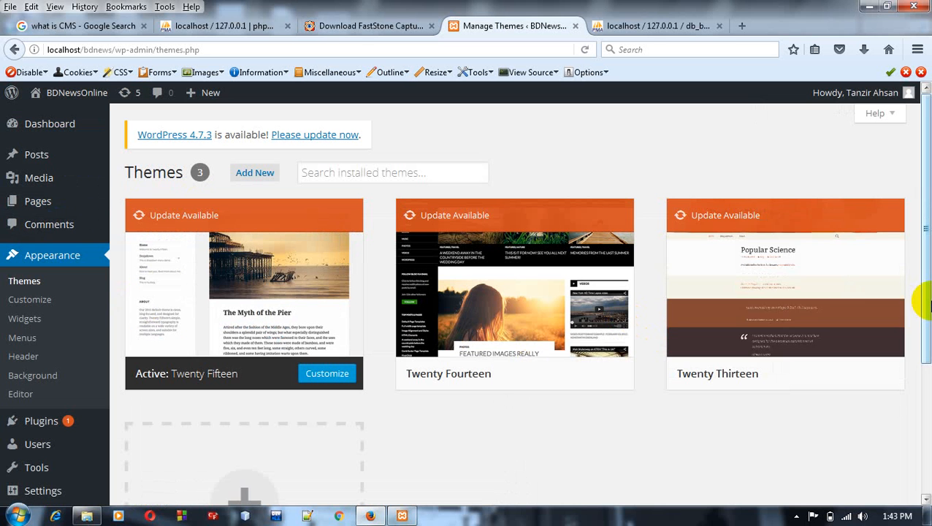
pyautogui.moveTo(924, 295)
pyautogui.mouseDown()
pyautogui.moveTo(926, 431)
pyautogui.moveTo(922, 312)
pyautogui.moveTo(917, 290)
pyautogui.moveTo(921, 328)
pyautogui.moveTo(909, 287)
pyautogui.mouseUp()
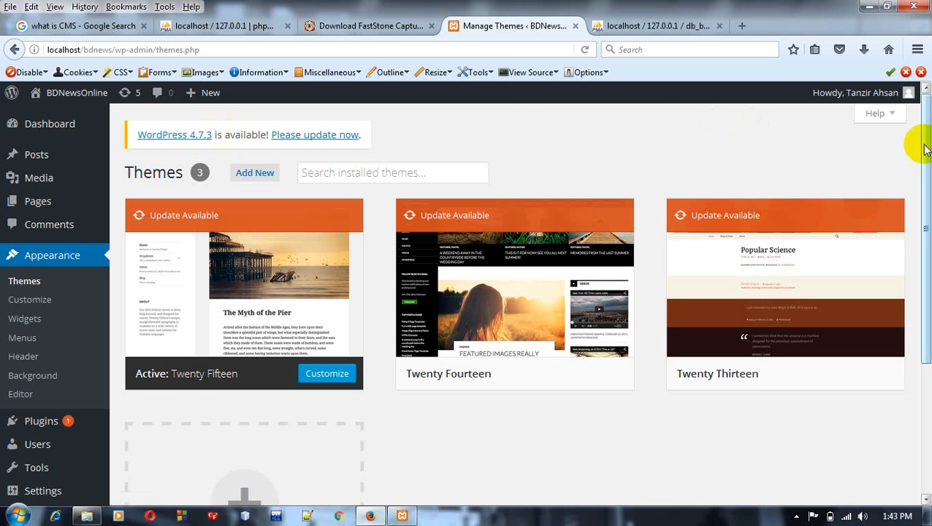
pyautogui.moveTo(920, 142); pyautogui.dragTo(917, 270)
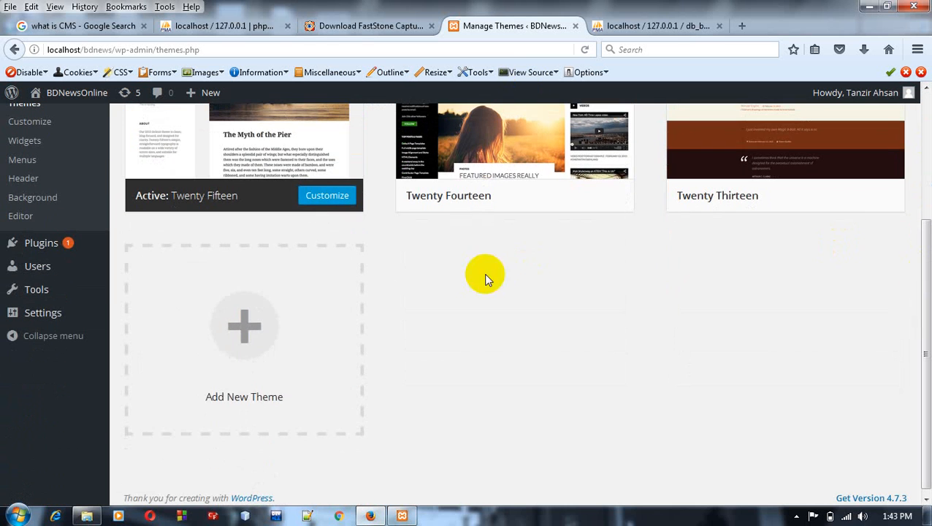
pyautogui.click(245, 332)
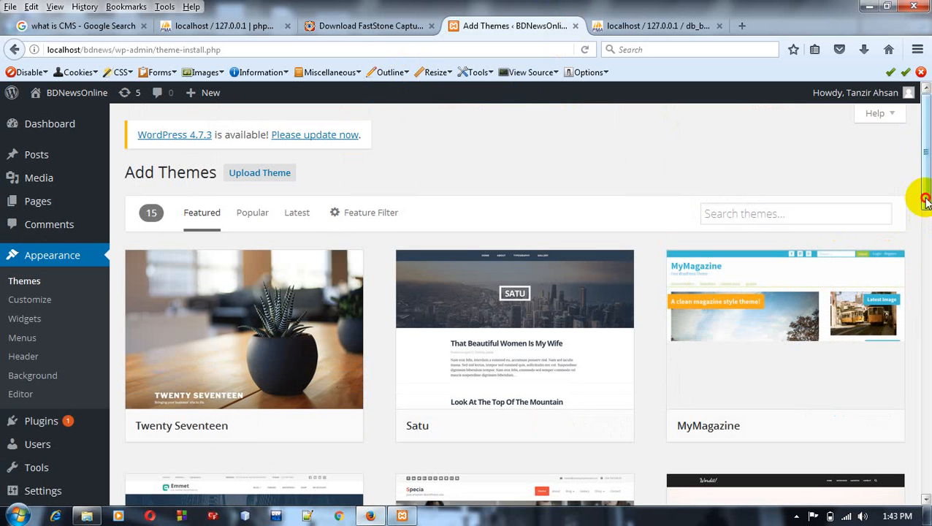
# Step: Look through the Featured, Popular and Latest themes available for installation
pyautogui.moveTo(924, 202); pyautogui.dragTo(926, 226)
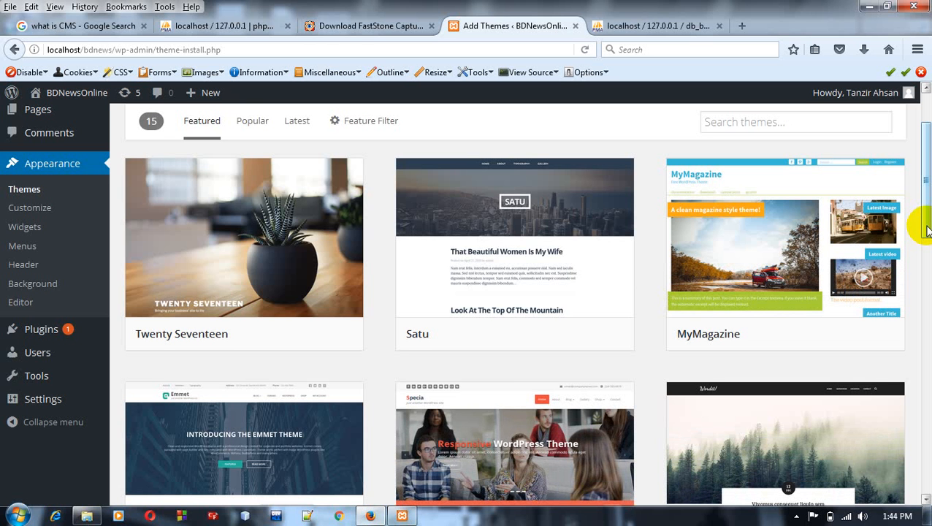
pyautogui.moveTo(926, 229); pyautogui.dragTo(921, 172)
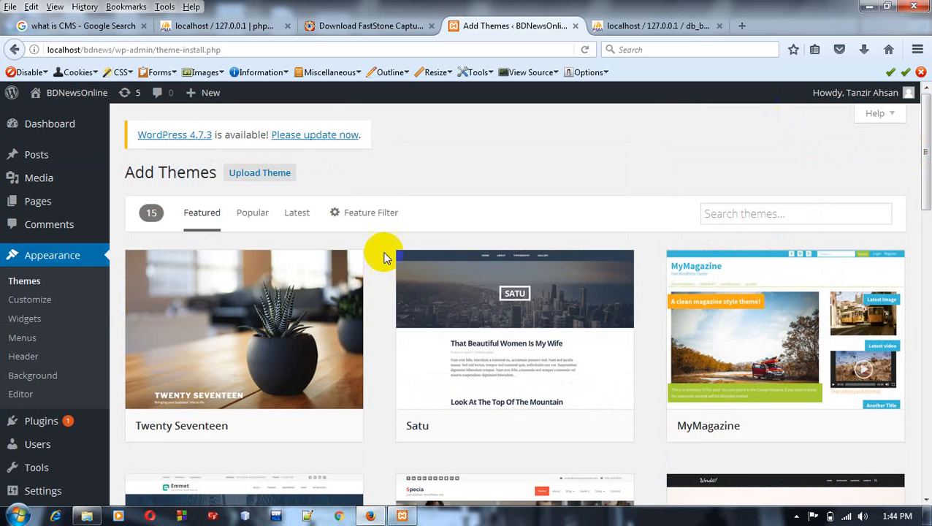
pyautogui.click(250, 212)
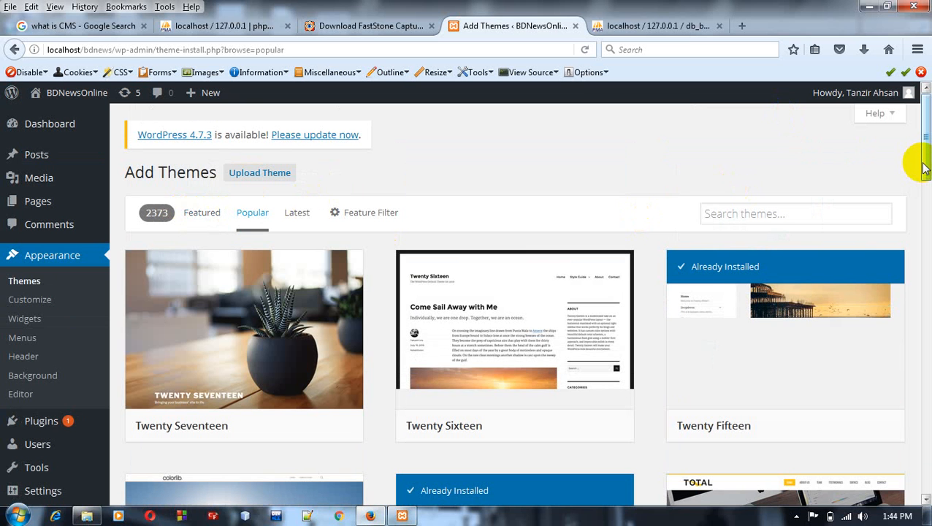
pyautogui.moveTo(924, 168); pyautogui.dragTo(923, 518)
pyautogui.moveTo(924, 465); pyautogui.dragTo(918, 164)
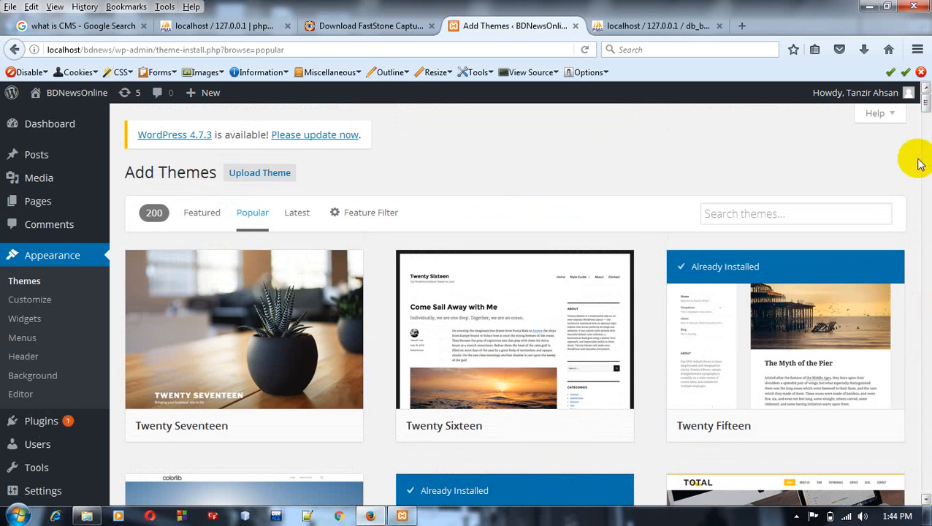
pyautogui.click(298, 214)
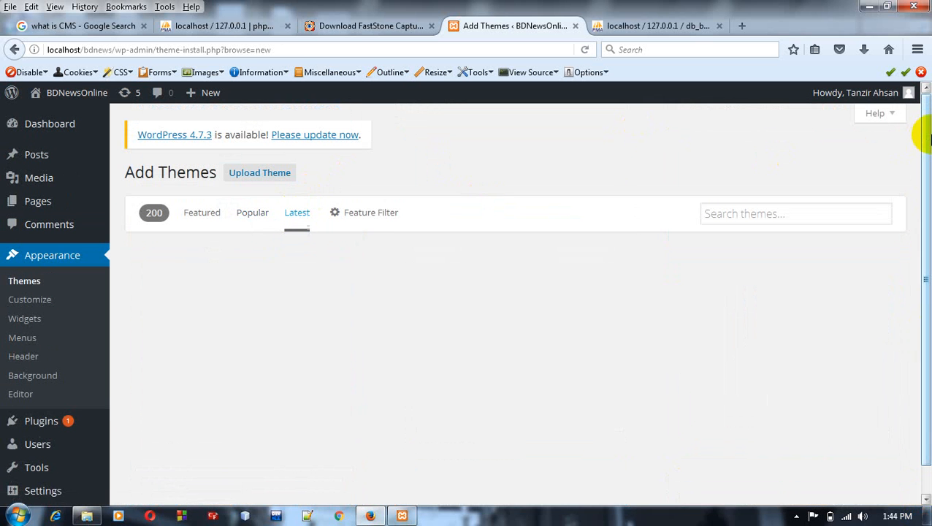
pyautogui.moveTo(926, 139); pyautogui.dragTo(925, 115)
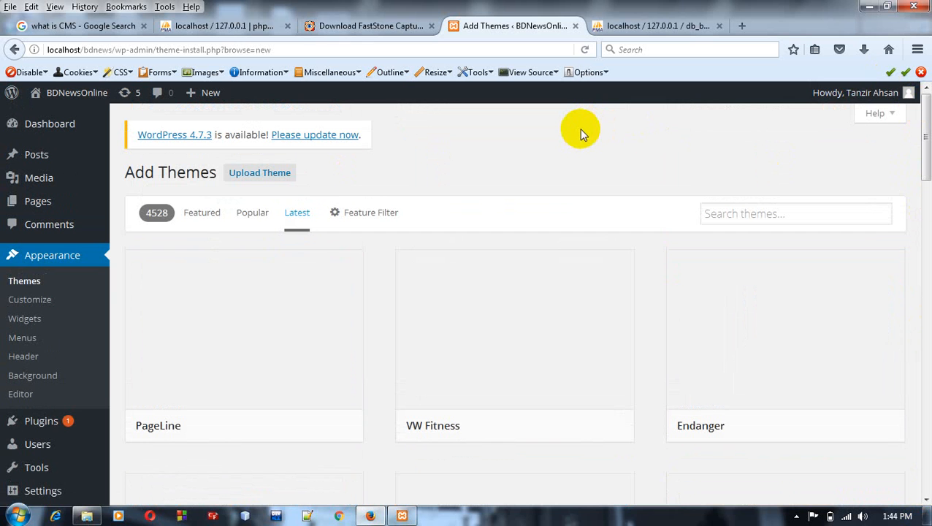
# Step: Upload the theme archive OnlineMagazine-1.2.zip from Local Disk (G:) and install it
pyautogui.click(252, 175)
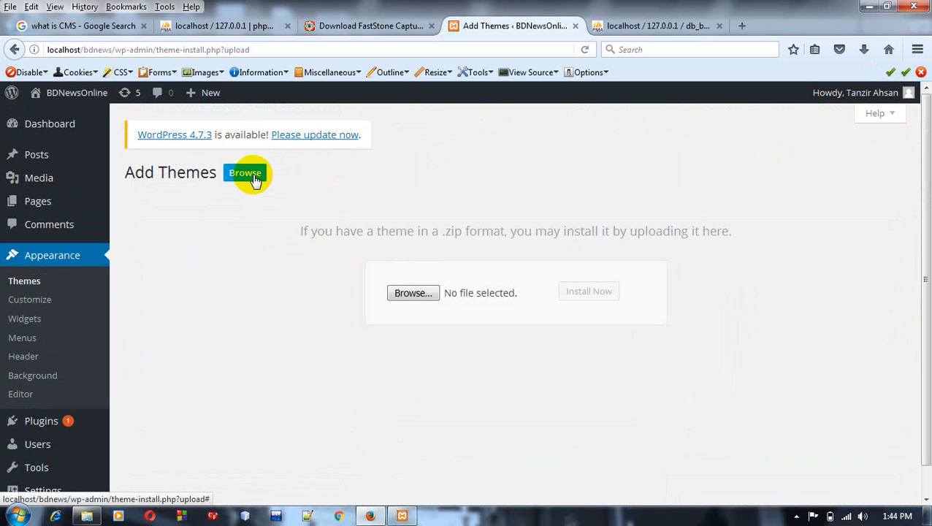
pyautogui.click(413, 292)
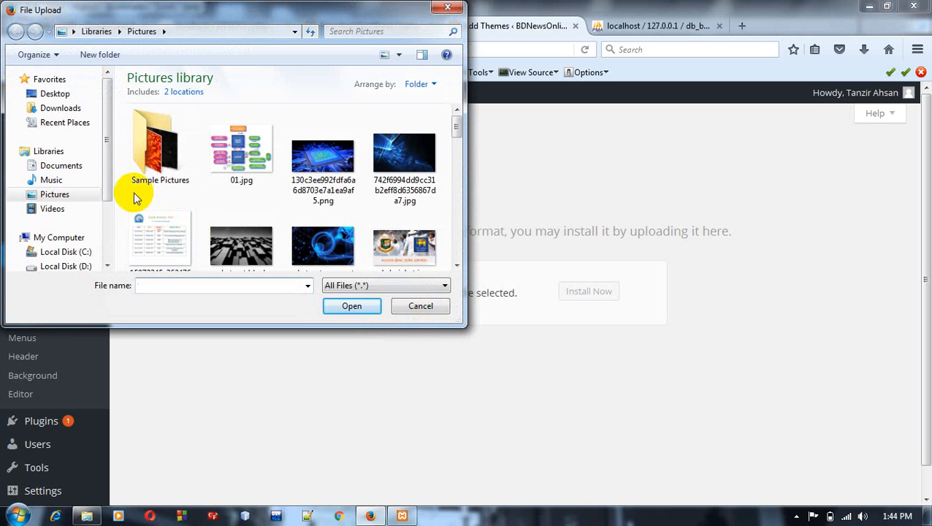
pyautogui.moveTo(108, 175); pyautogui.dragTo(102, 223)
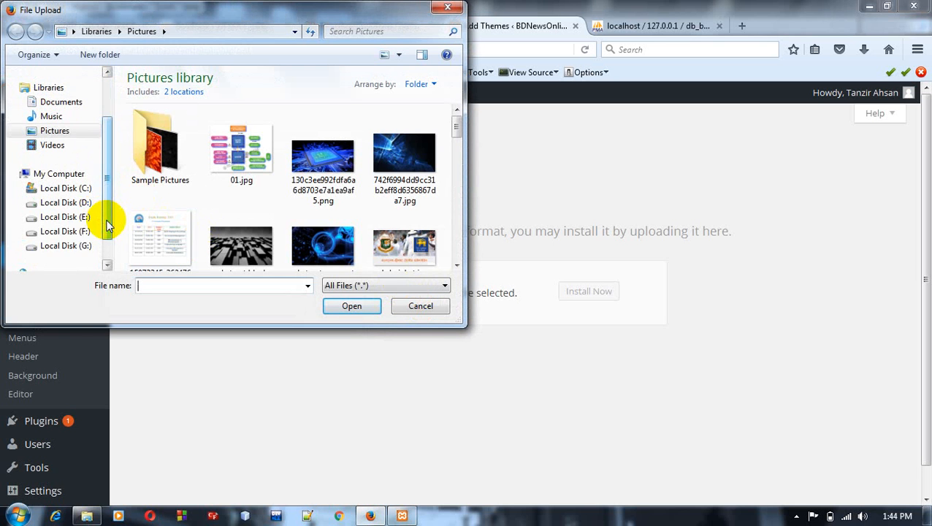
pyautogui.click(78, 247)
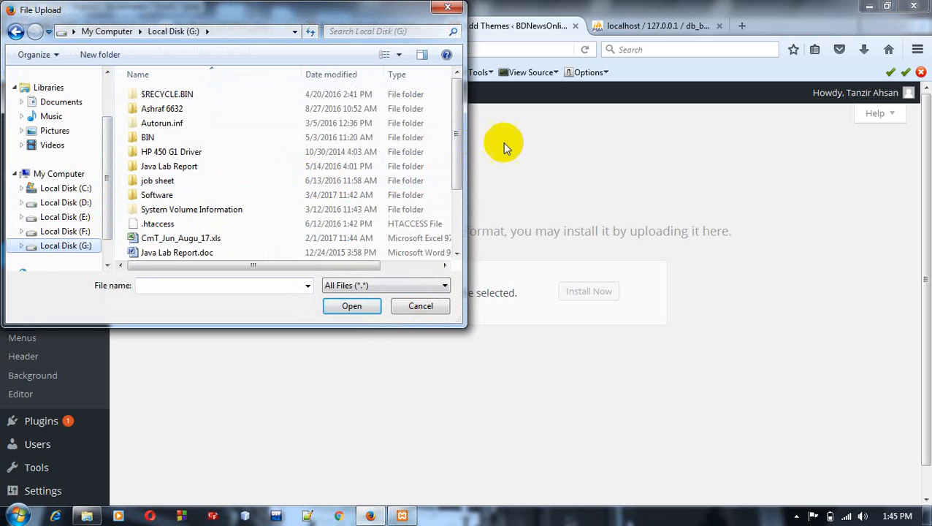
pyautogui.moveTo(455, 150); pyautogui.dragTo(453, 206)
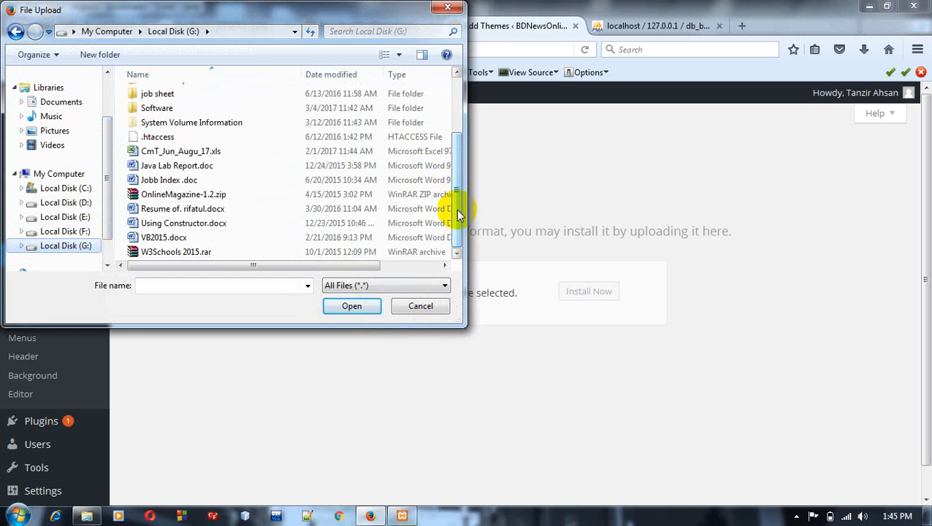
pyautogui.click(227, 197)
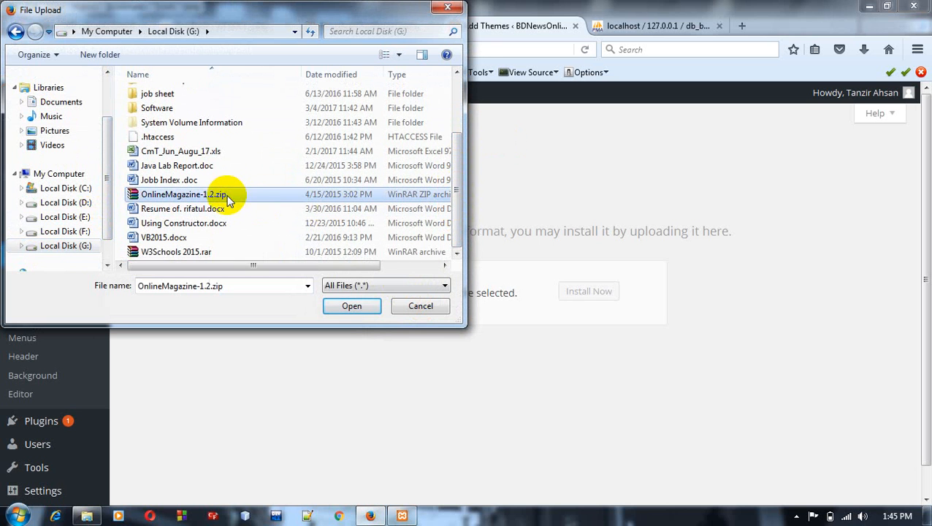
pyautogui.click(341, 305)
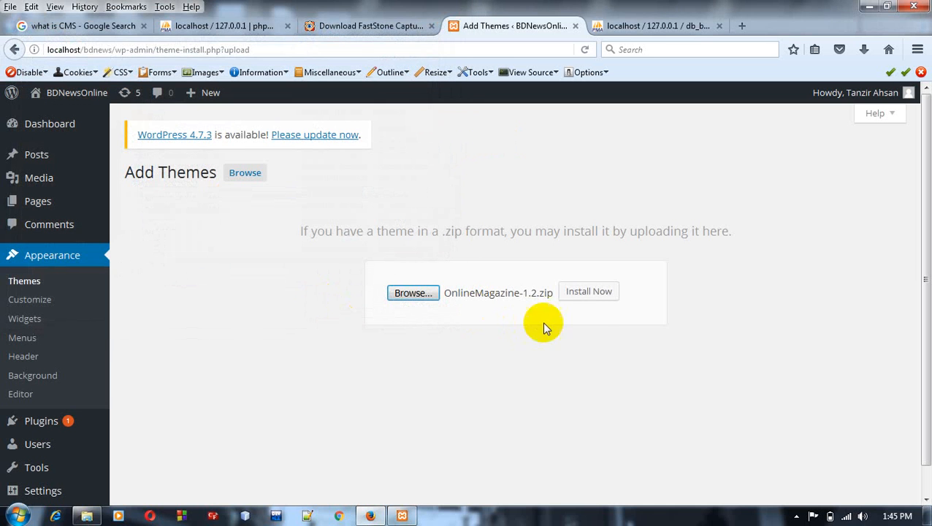
pyautogui.click(585, 292)
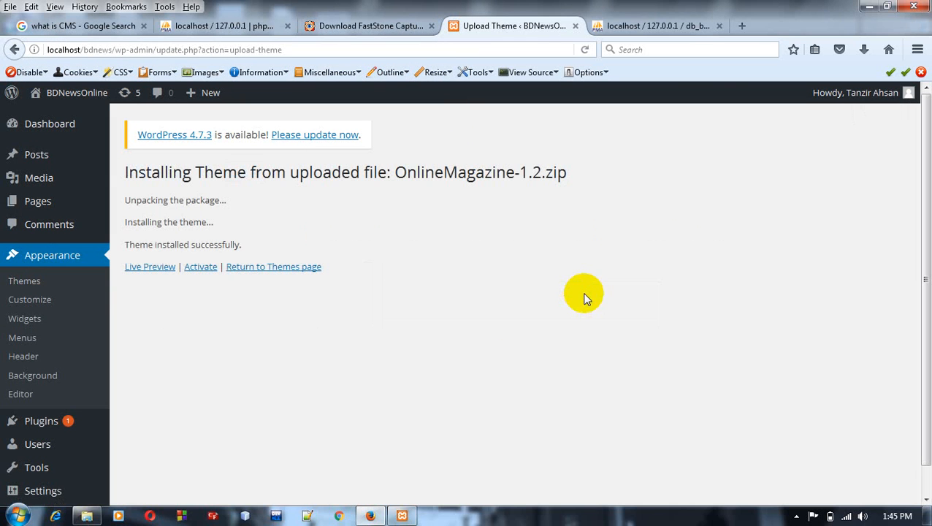
# Step: Open localhost/bdnews in a new browser tab and view the site's front page with its current theme
pyautogui.click(741, 28)
pyautogui.write('localhost/')
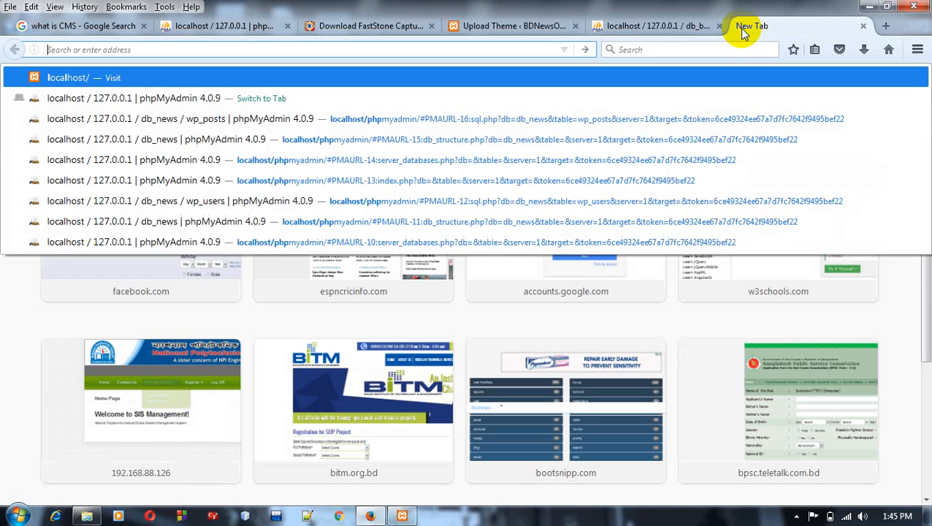
pyautogui.press('Right')
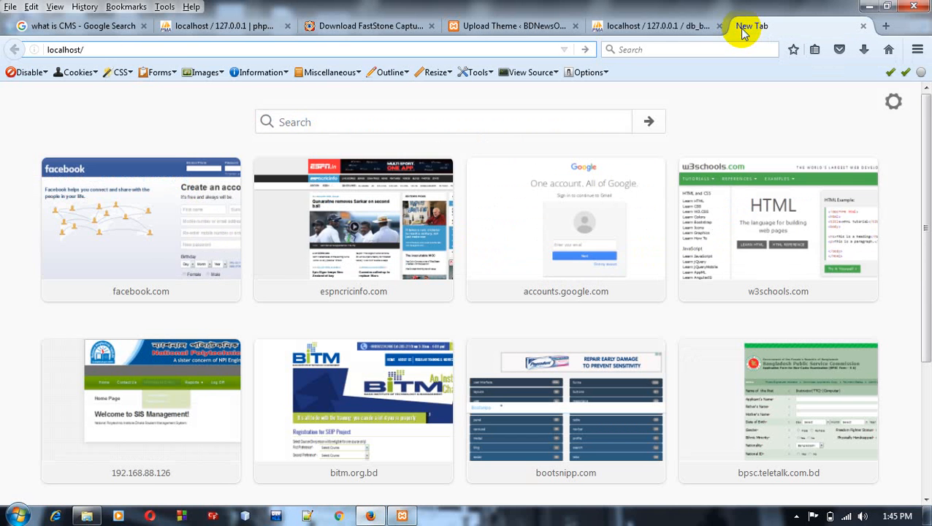
pyautogui.write('b')
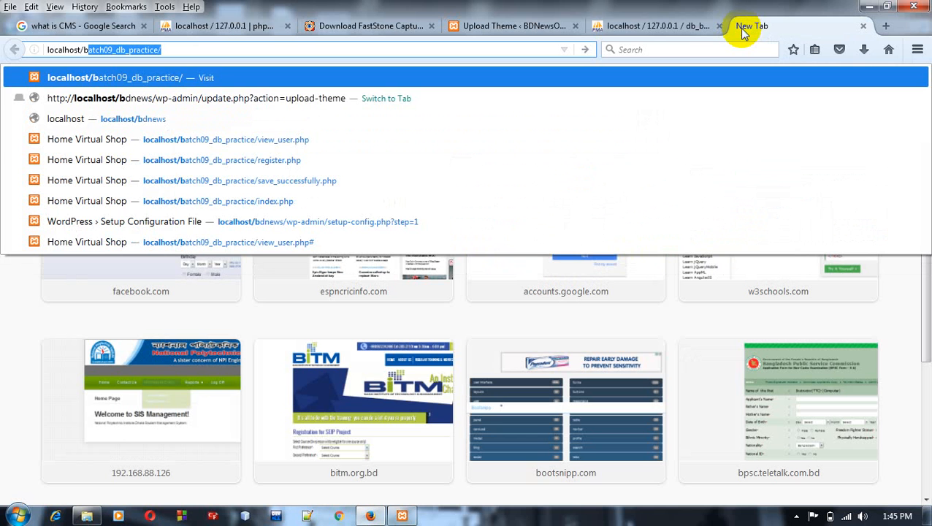
pyautogui.write('d')
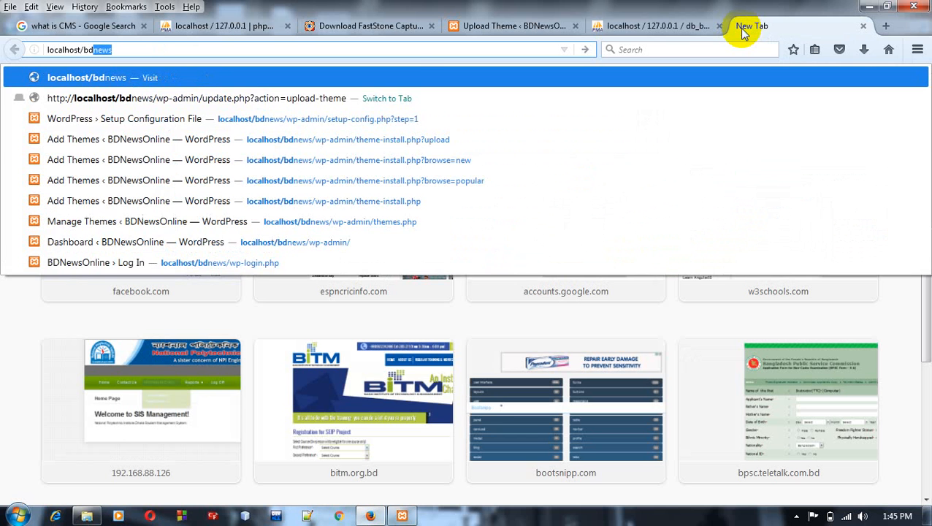
pyautogui.press('Return')
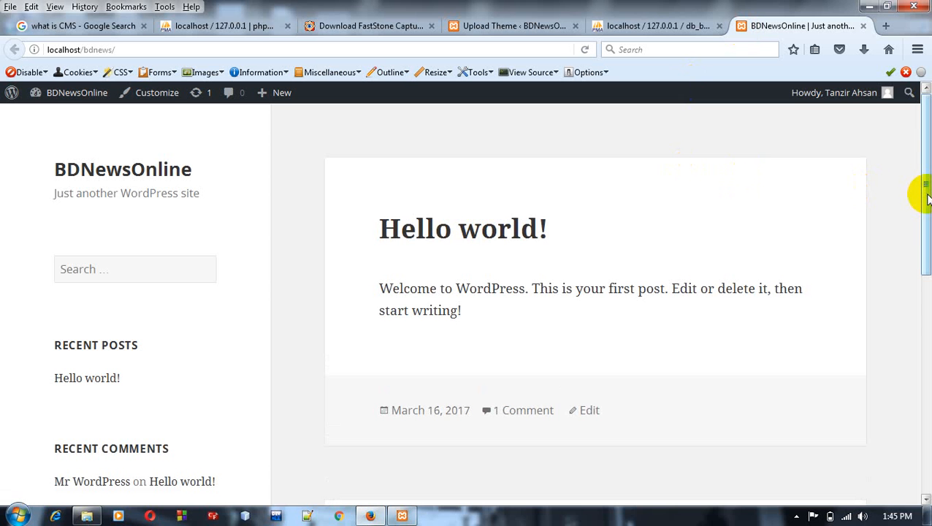
pyautogui.moveTo(926, 197); pyautogui.dragTo(918, 174)
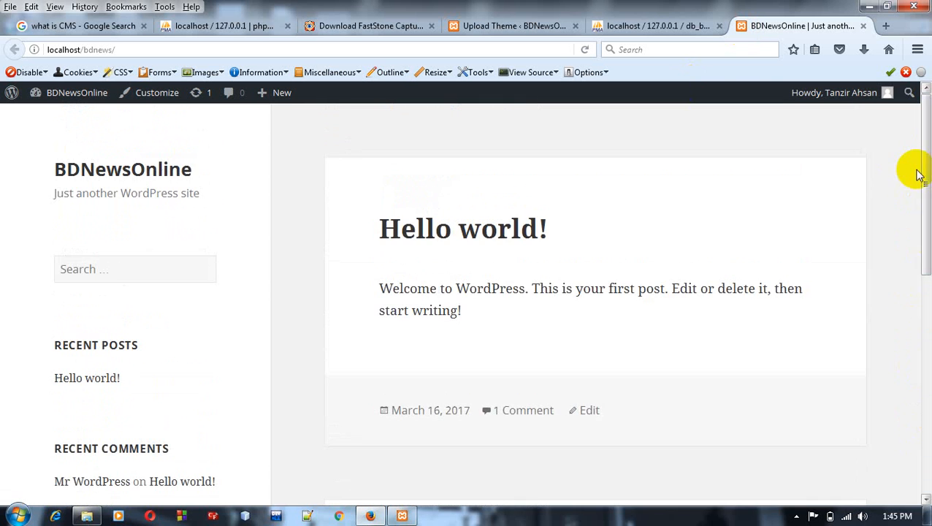
# Step: Activate the uploaded OnlineMagazine theme and save its general theme options with the default settings
pyautogui.click(511, 26)
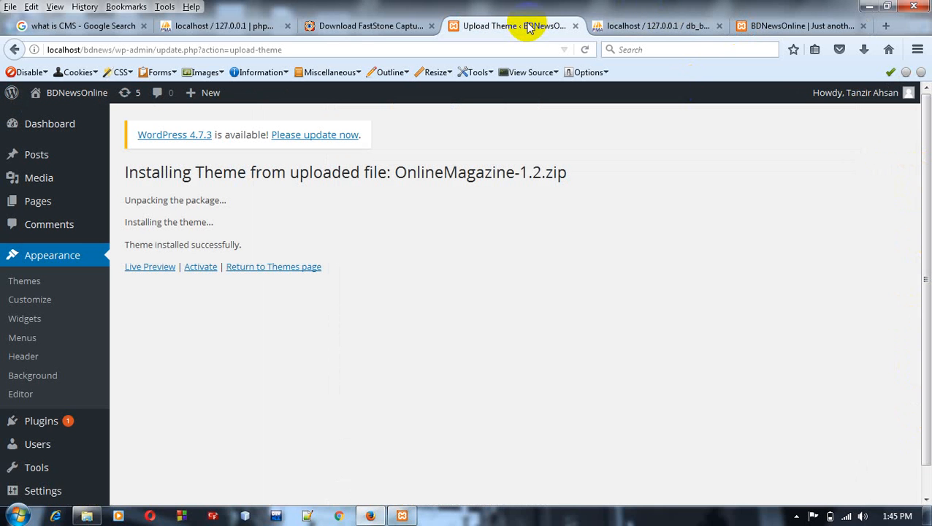
pyautogui.click(200, 267)
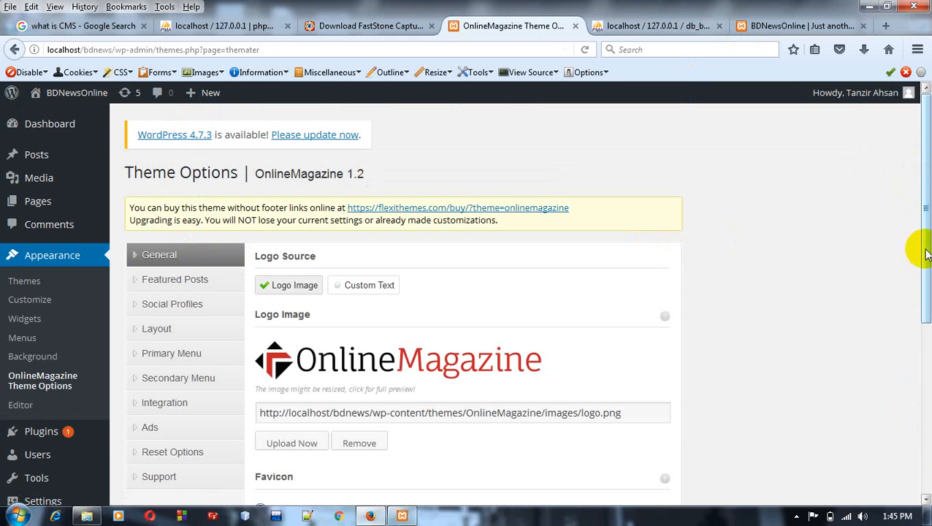
pyautogui.moveTo(926, 253); pyautogui.dragTo(927, 436)
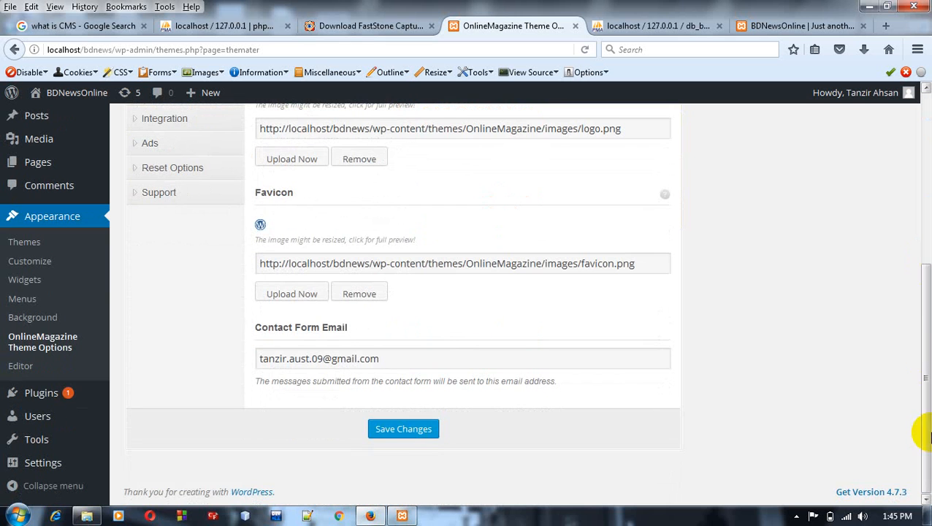
pyautogui.click(409, 436)
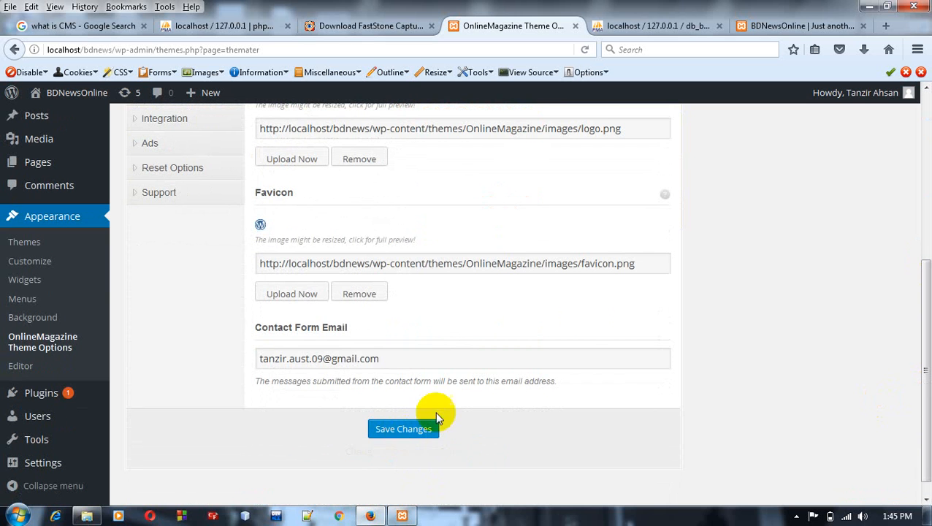
# Step: Reload the BDNewsOnline front page and look over its layout with the OnlineMagazine theme
pyautogui.click(778, 27)
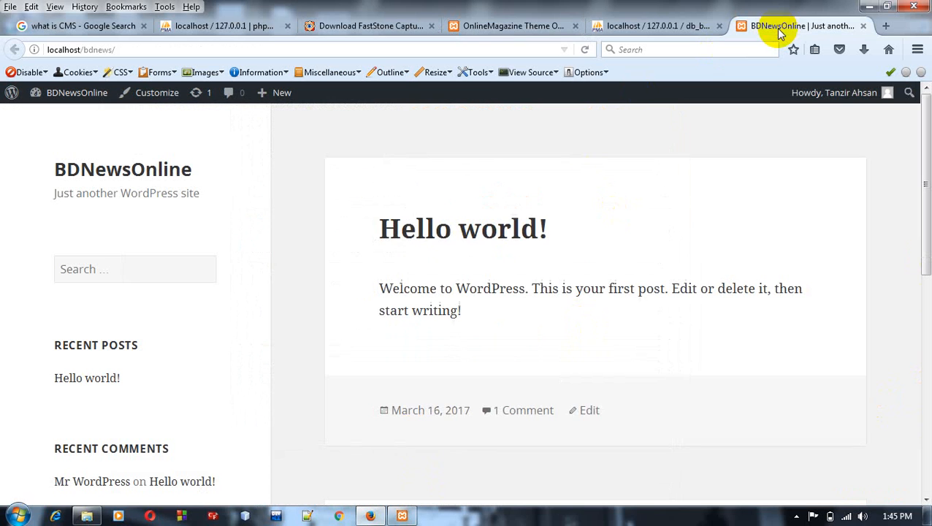
pyautogui.click(582, 51)
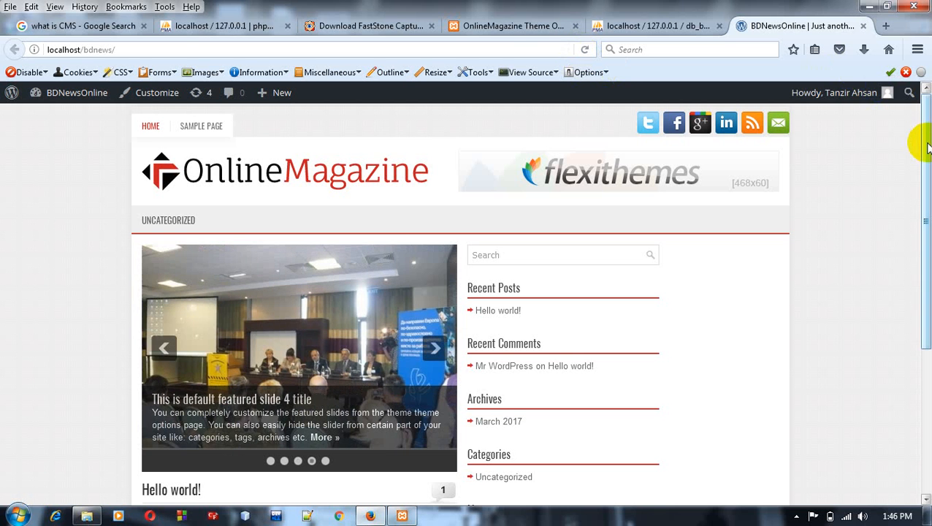
pyautogui.moveTo(927, 146)
pyautogui.mouseDown()
pyautogui.moveTo(926, 316)
pyautogui.moveTo(922, 135)
pyautogui.mouseUp()
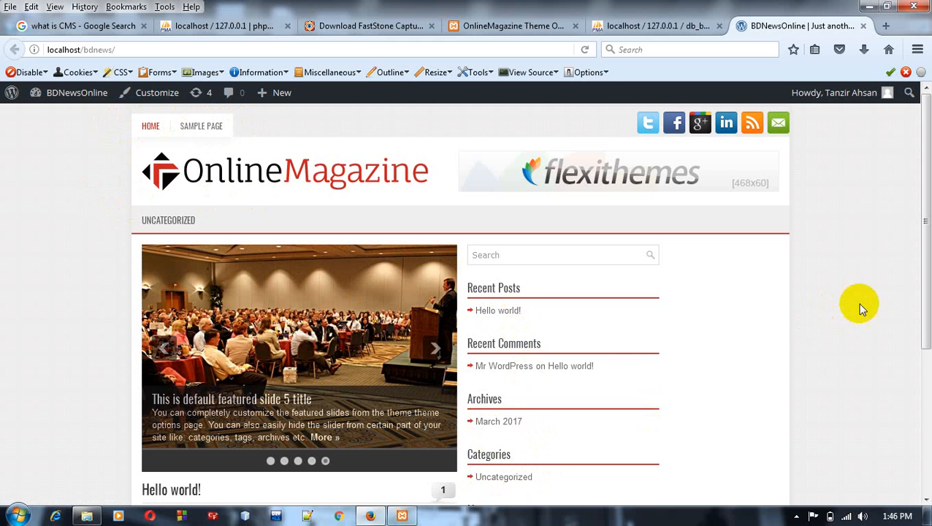
pyautogui.moveTo(926, 294); pyautogui.dragTo(925, 142)
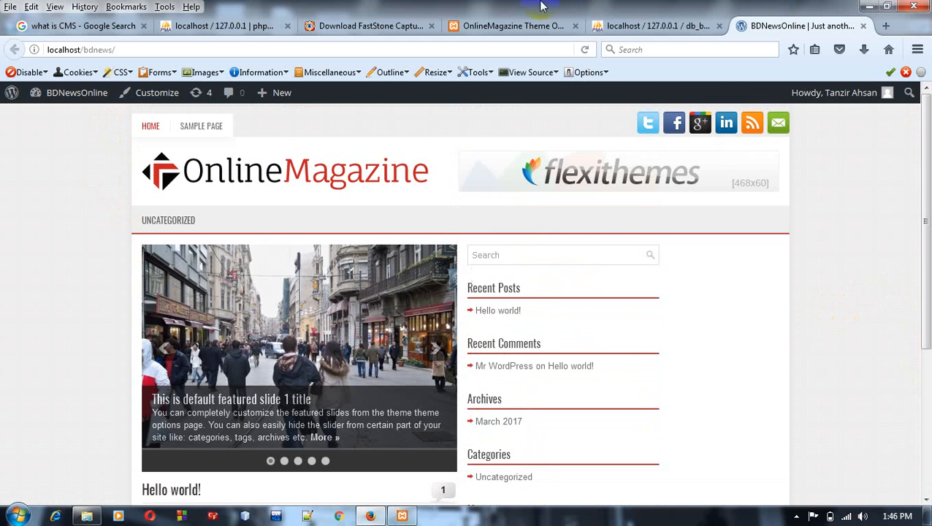
# Step: Return to the WordPress dashboard and open the categories page for posts
pyautogui.click(511, 26)
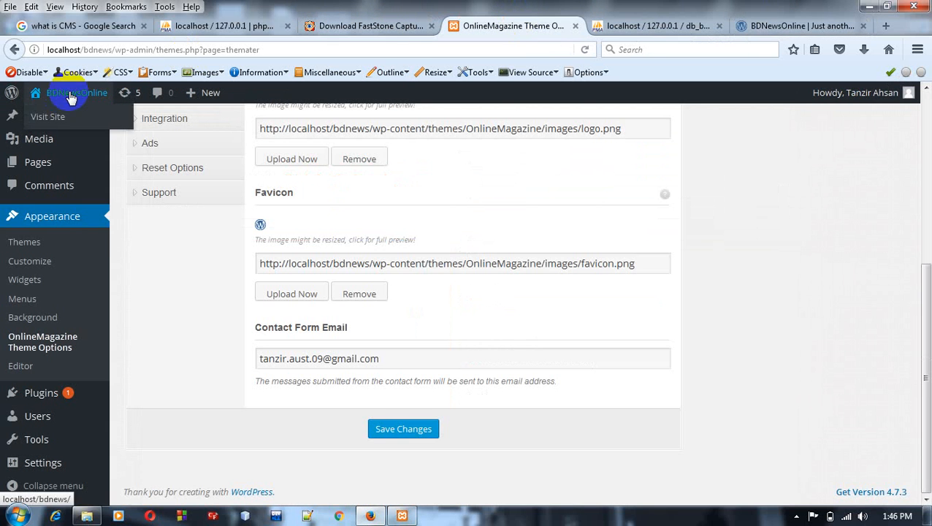
pyautogui.moveTo(926, 282); pyautogui.dragTo(924, 62)
pyautogui.click(22, 125)
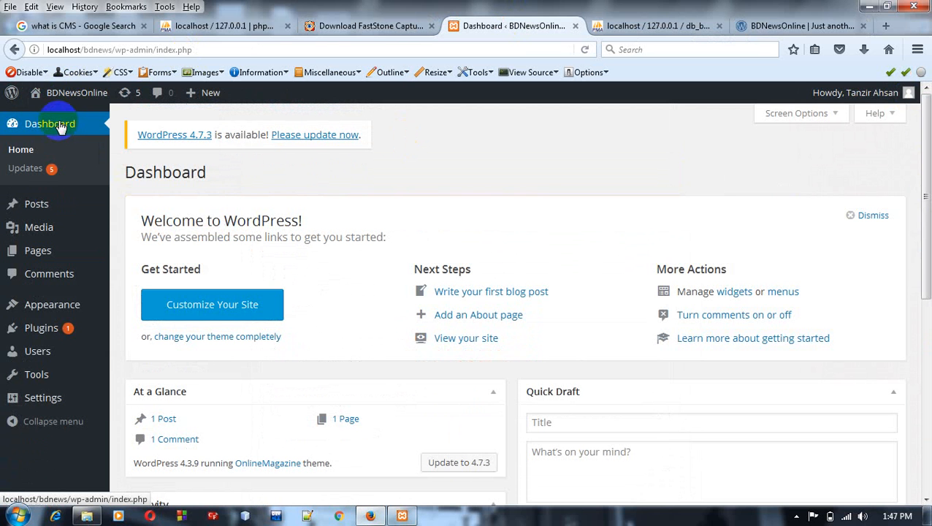
pyautogui.moveTo(24, 204)
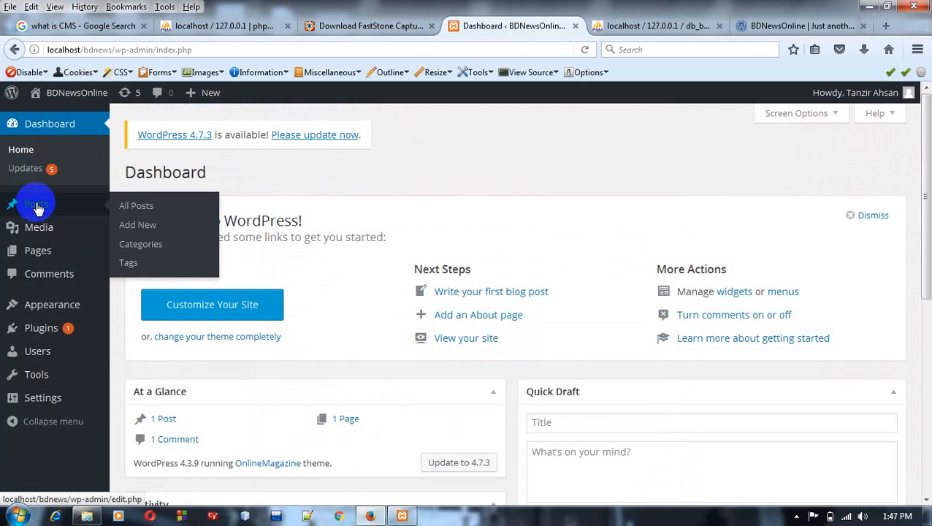
pyautogui.click(113, 212)
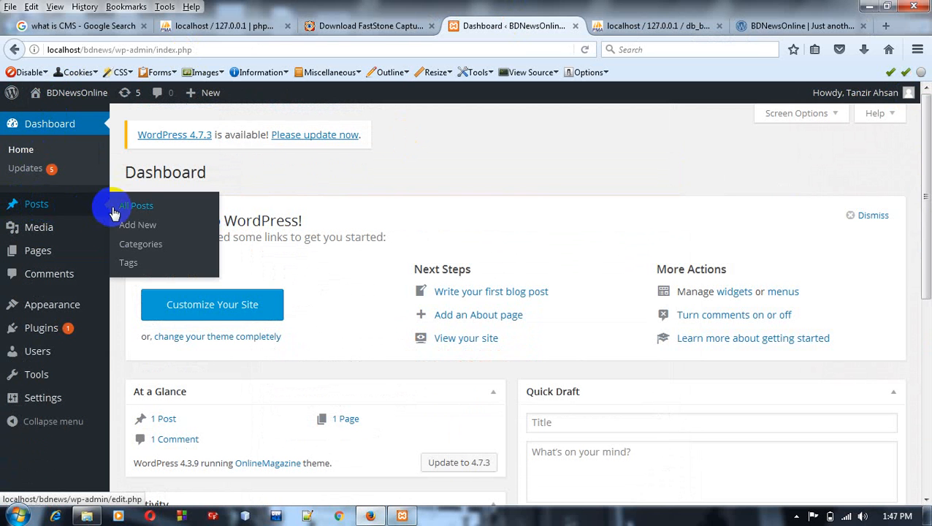
pyautogui.click(148, 254)
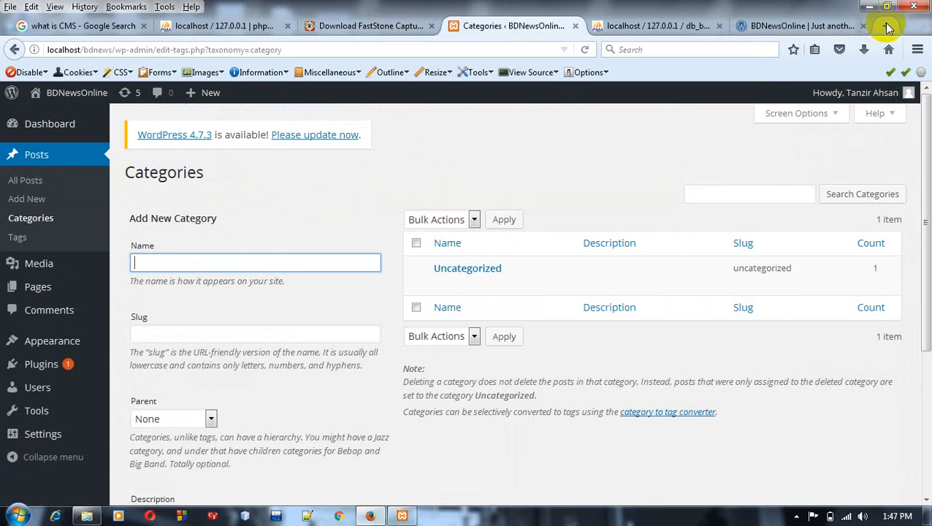
# Step: Open prothom-alo.com in a new browser tab and bring up its sports section (খেলা) in another tab
pyautogui.click(886, 26)
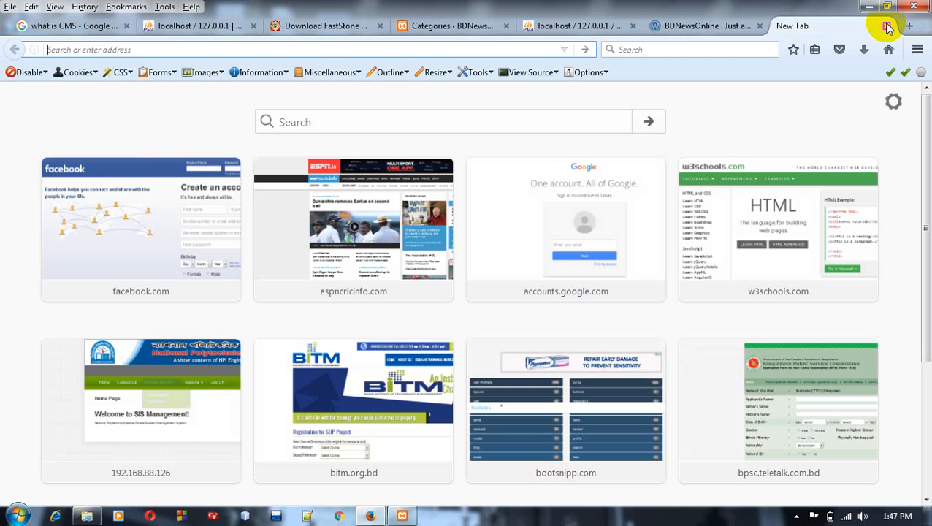
pyautogui.write('pr')
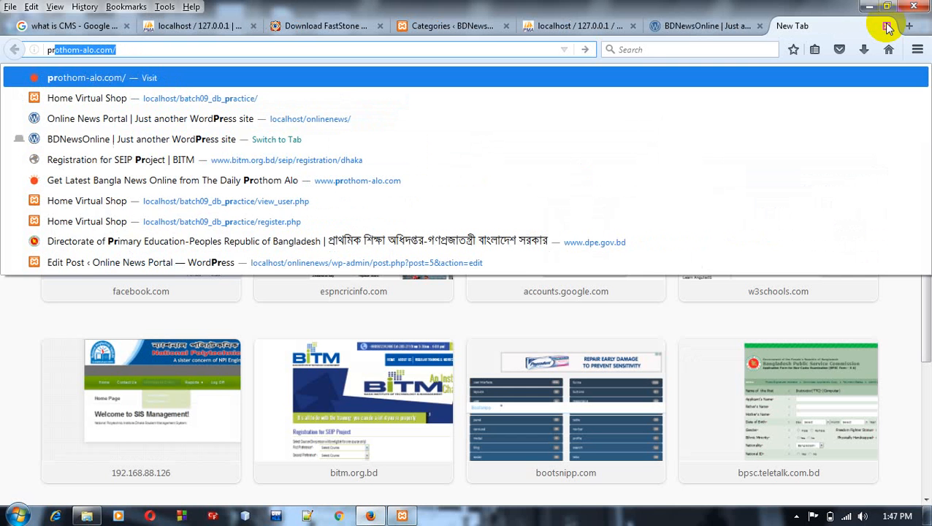
pyautogui.press('Return')
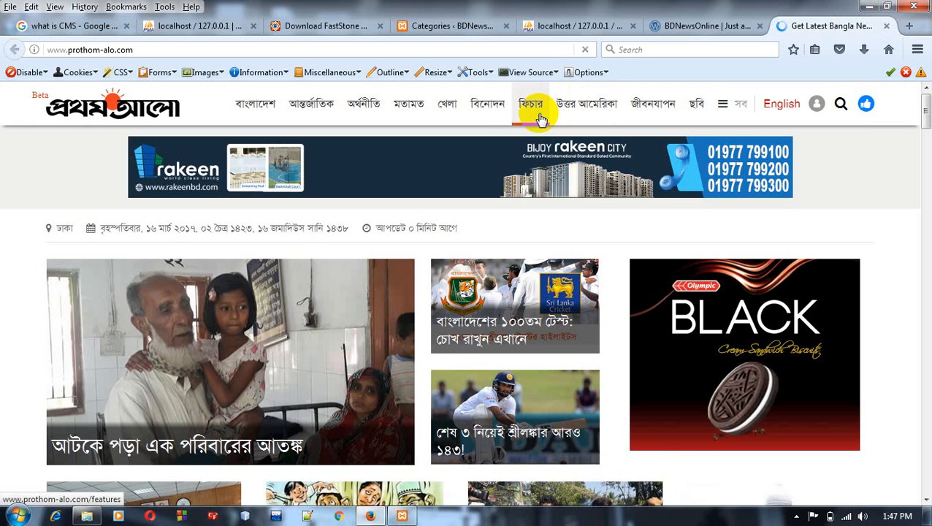
pyautogui.rightClick(450, 107)
pyautogui.click(459, 115)
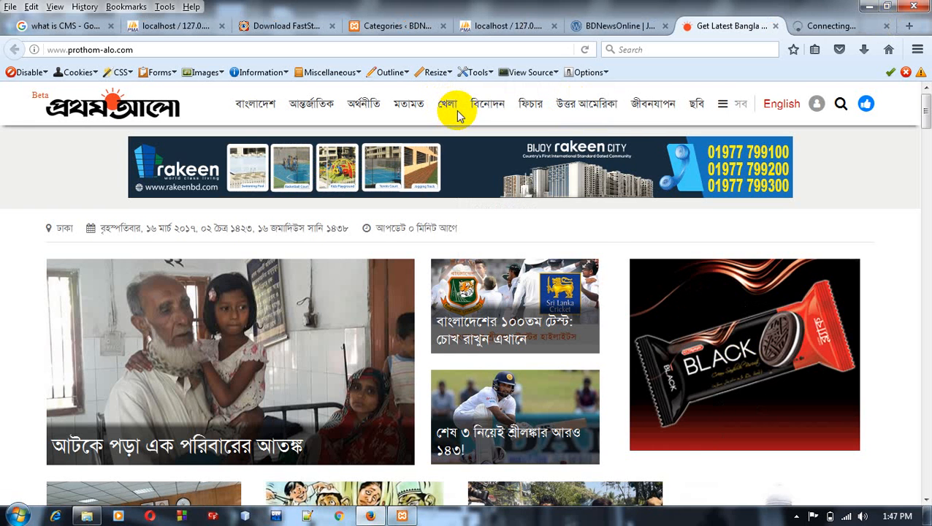
pyautogui.click(819, 27)
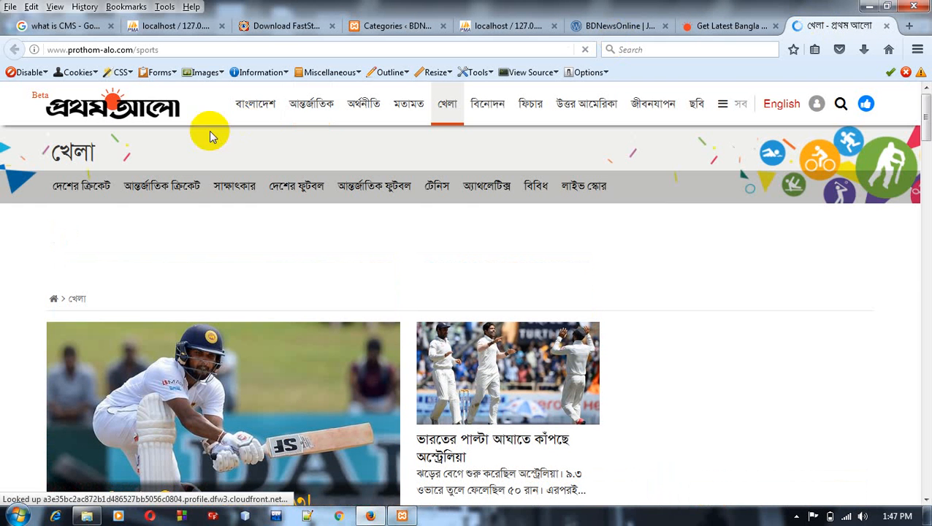
# Step: Copy the খেলা section heading from the Prothom Alo sports page into the name of the new WordPress category
pyautogui.doubleClick(91, 155)
pyautogui.hotkey('ctrl', 'c')
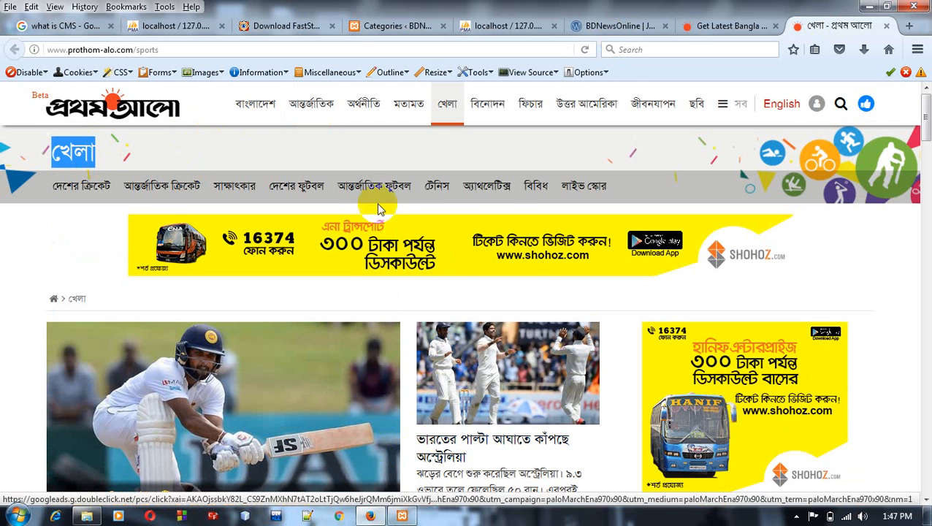
pyautogui.click(404, 25)
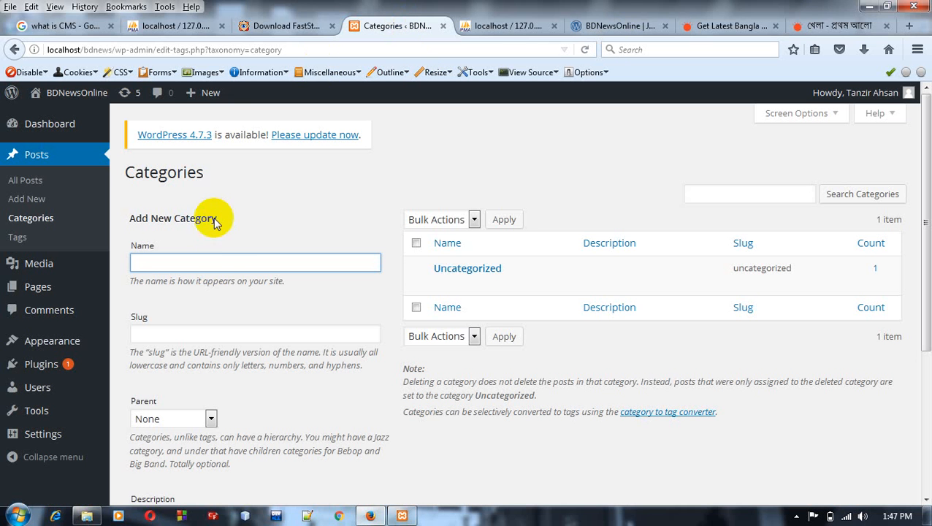
pyautogui.hotkey('ctrl', 'v')
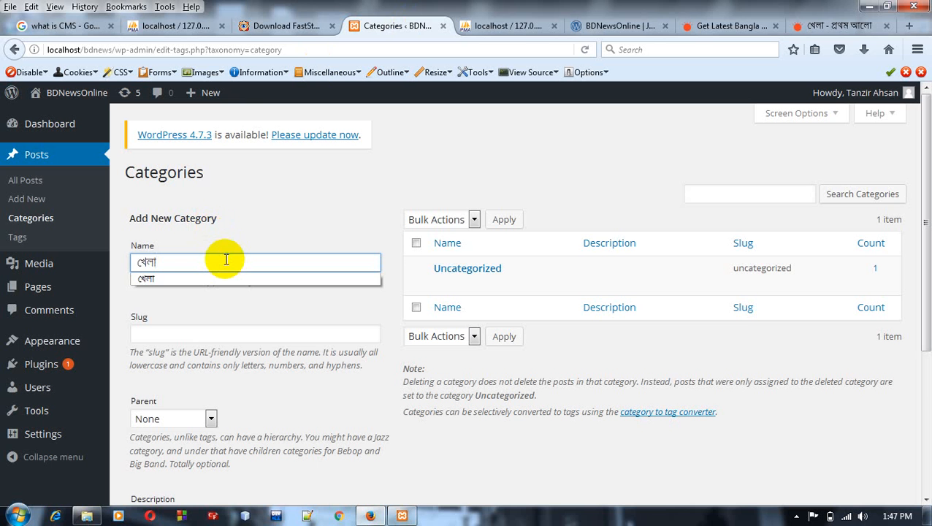
pyautogui.click(229, 278)
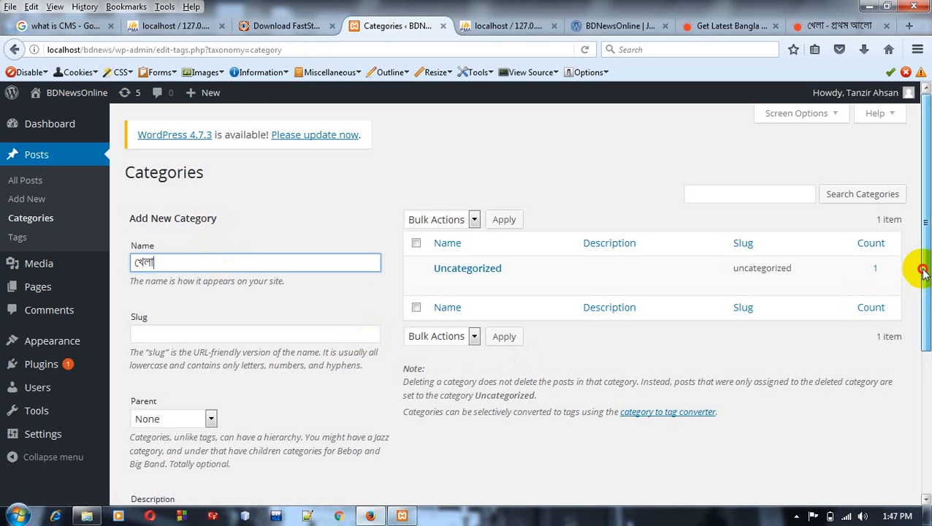
# Step: Add the খেলা category with its parent left as None and its slug and description blank
pyautogui.moveTo(921, 267); pyautogui.dragTo(925, 379)
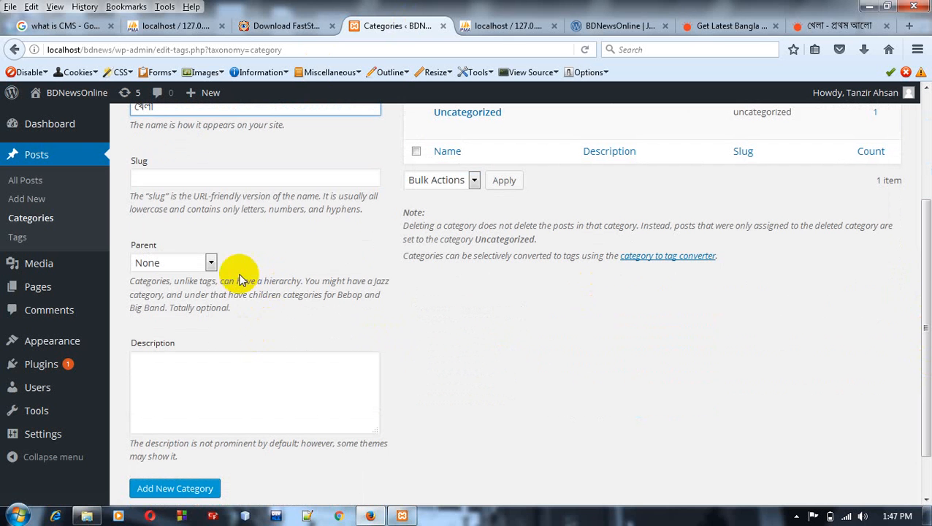
pyautogui.click(210, 263)
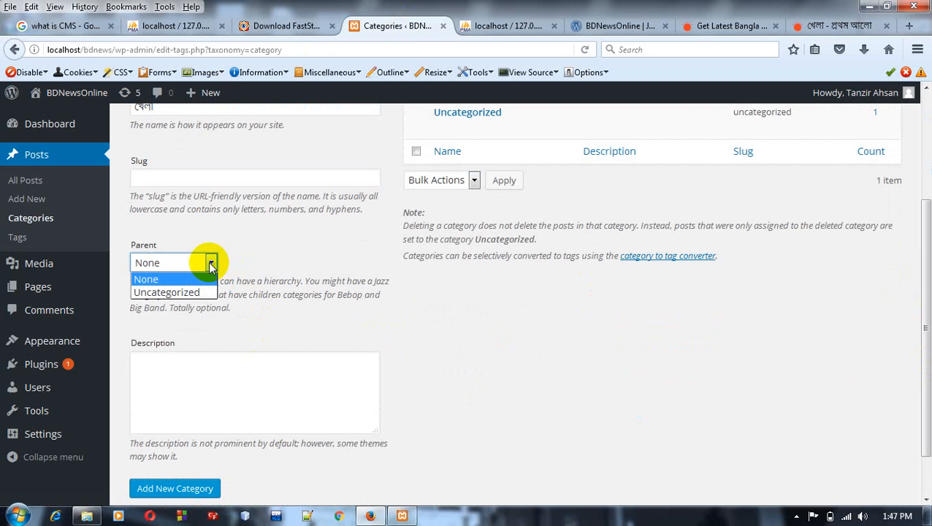
pyautogui.click(210, 263)
pyautogui.moveTo(920, 309); pyautogui.dragTo(913, 291)
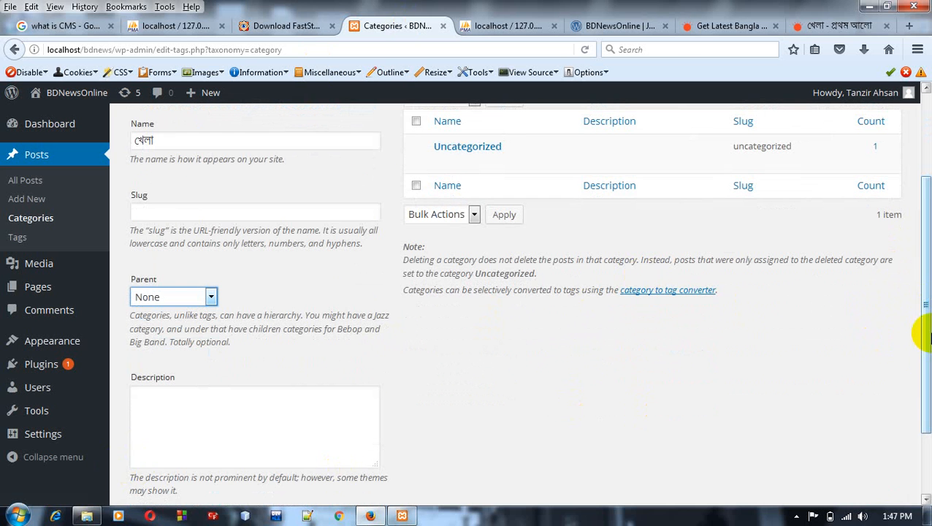
pyautogui.moveTo(927, 322); pyautogui.dragTo(926, 399)
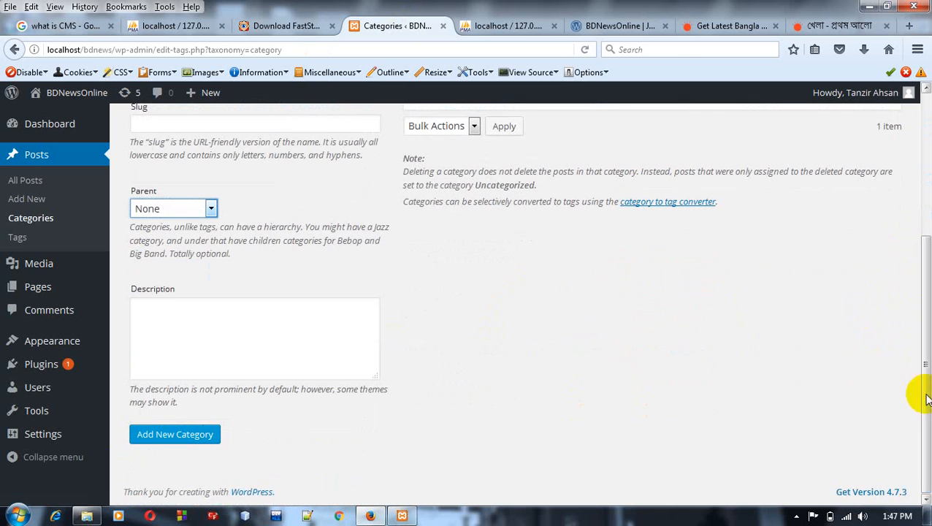
pyautogui.click(197, 438)
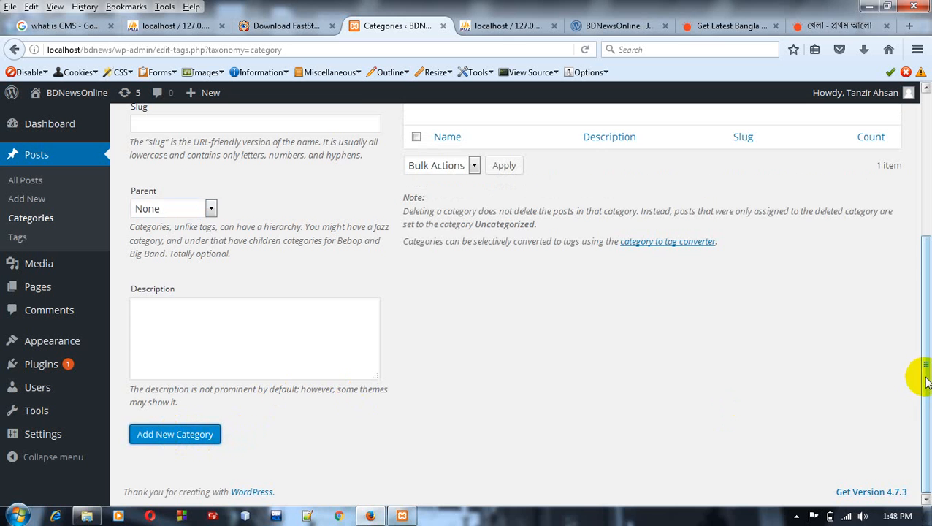
pyautogui.moveTo(925, 375); pyautogui.dragTo(928, 149)
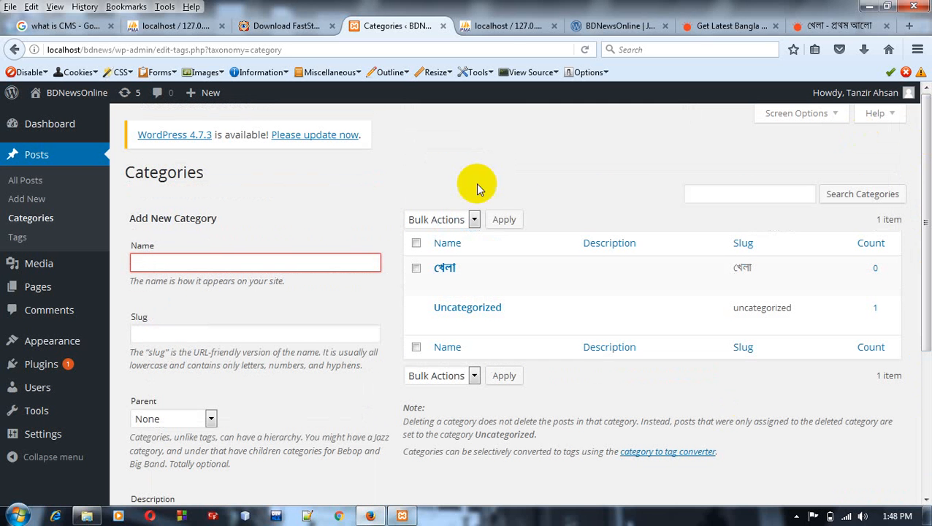
# Step: View the খেলা category's details and the list of all posts, and start a new blank post
pyautogui.click(444, 268)
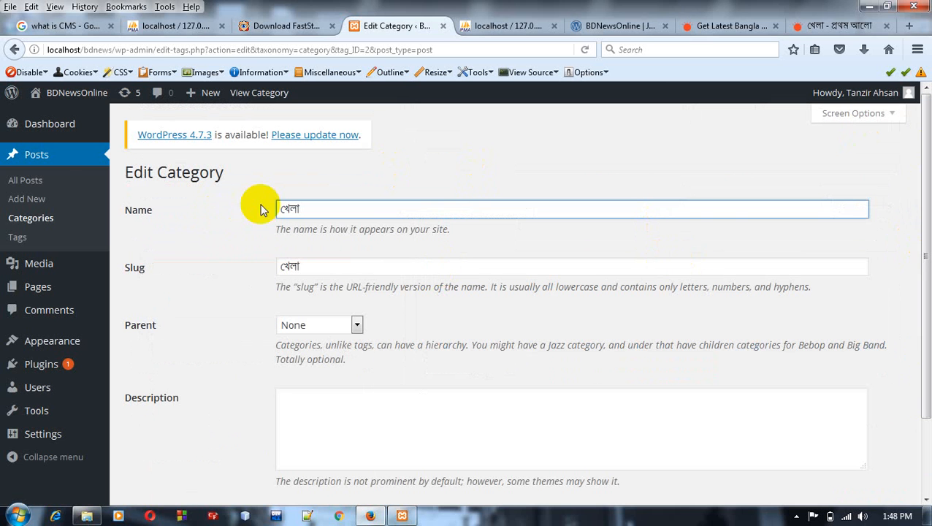
pyautogui.click(27, 181)
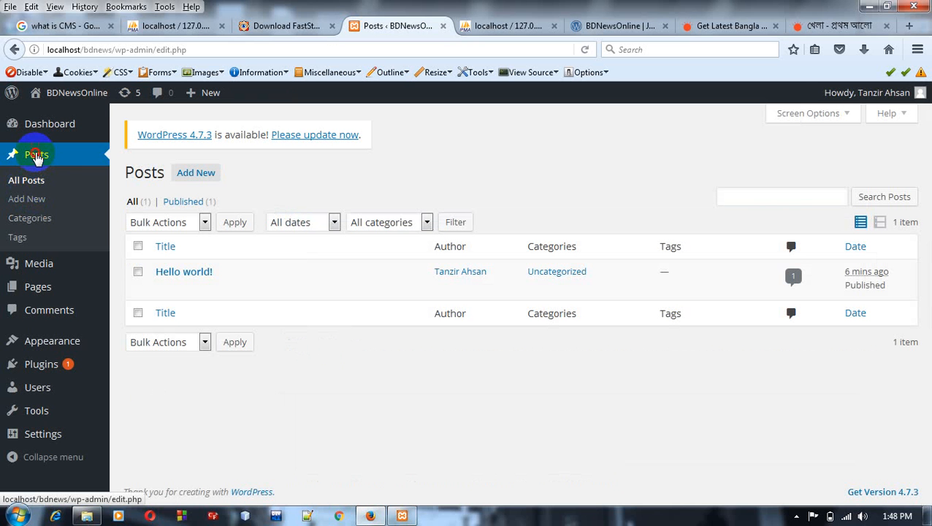
pyautogui.click(36, 157)
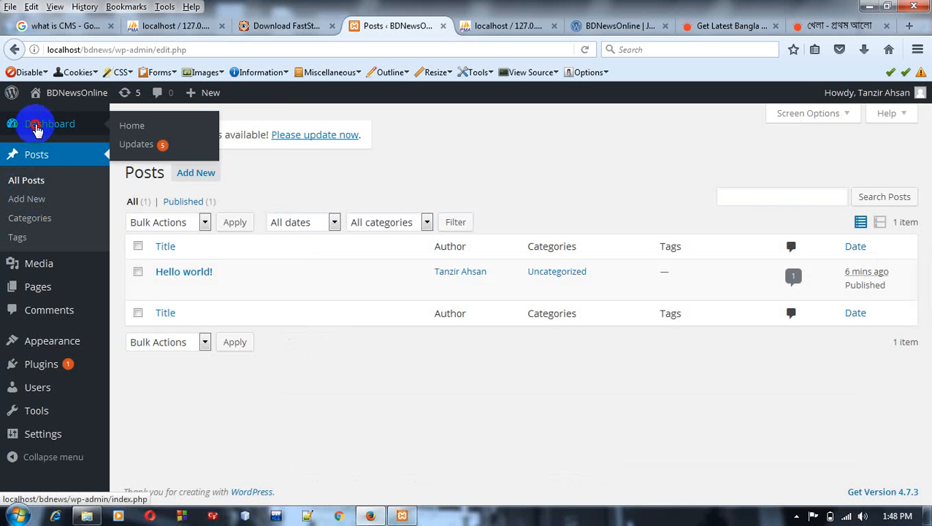
pyautogui.click(36, 128)
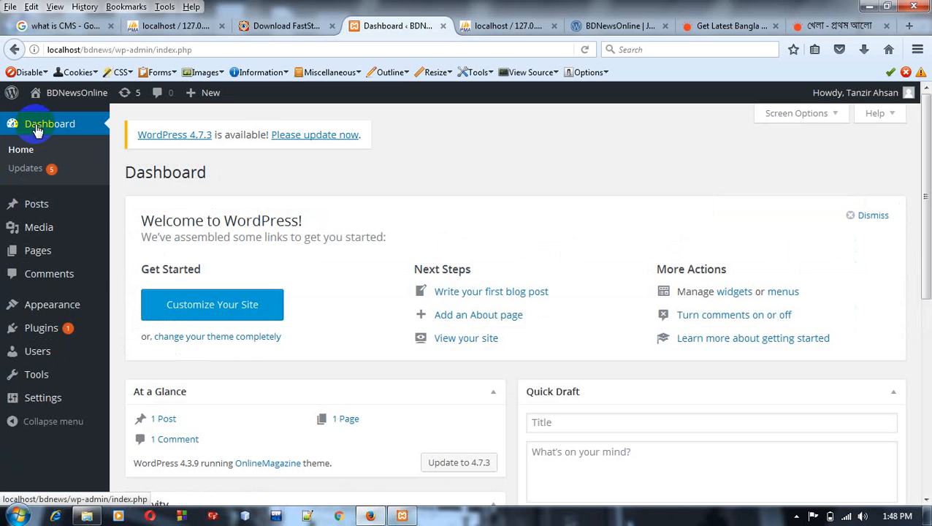
pyautogui.moveTo(35, 207)
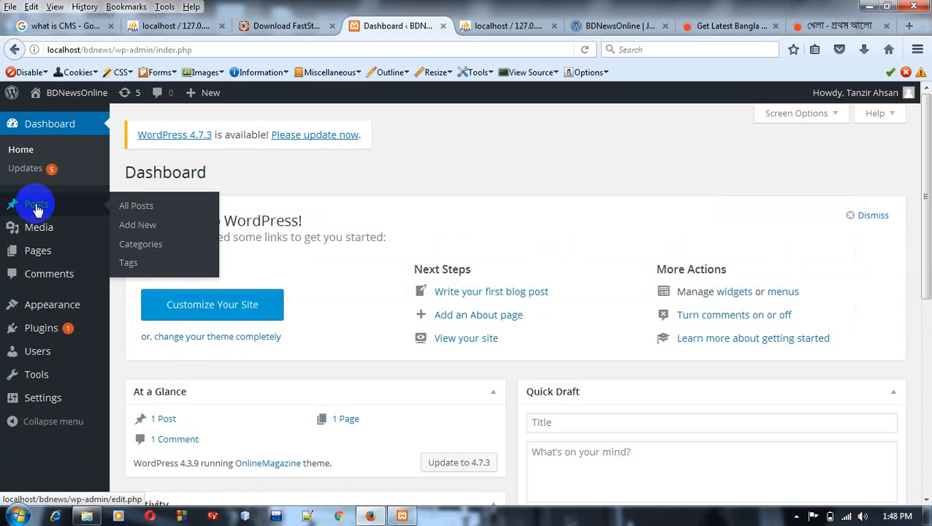
pyautogui.click(139, 210)
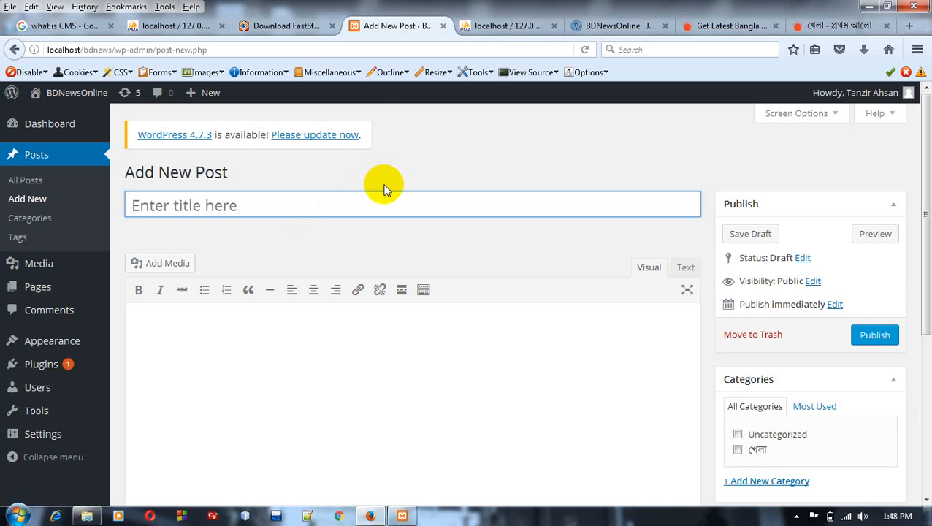
# Step: Open the article ওয়ানডে নিয়ে আশাবাদী মাশরাফি from the Prothom Alo sports page in a new browser tab
pyautogui.click(835, 16)
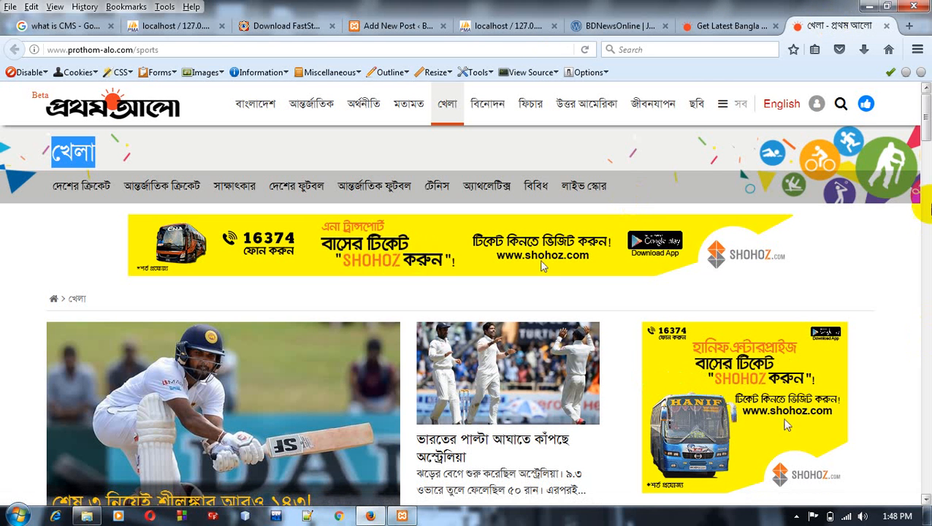
pyautogui.moveTo(928, 135); pyautogui.dragTo(925, 145)
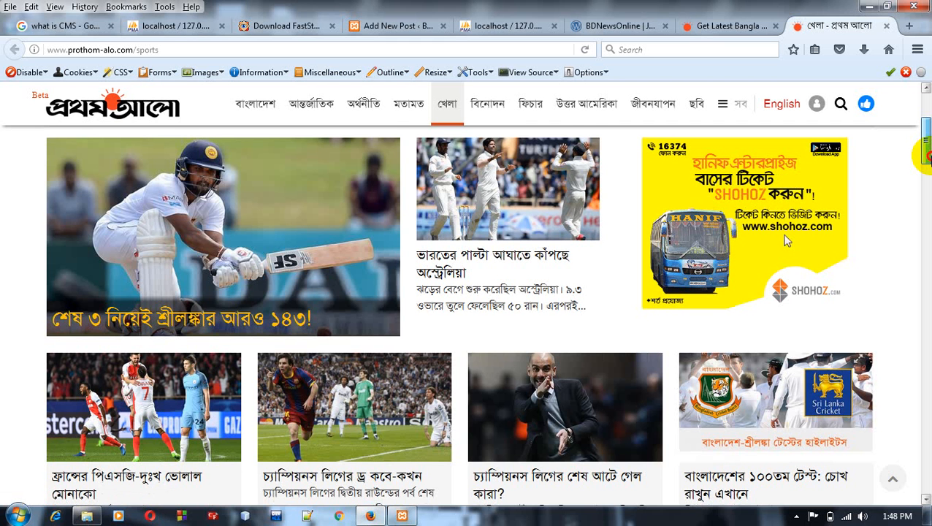
pyautogui.scroll(-2, 786, 241)
pyautogui.moveTo(925, 166); pyautogui.dragTo(926, 207)
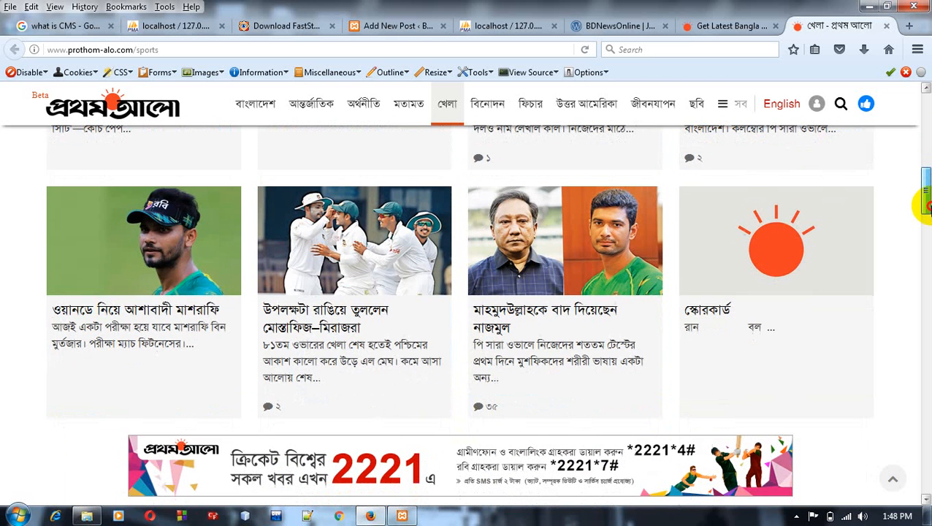
pyautogui.rightClick(179, 315)
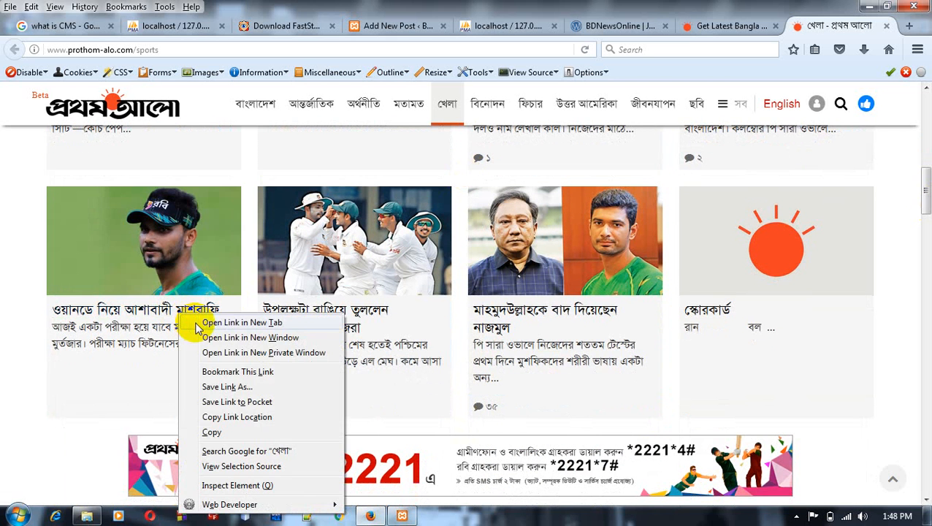
pyautogui.click(196, 323)
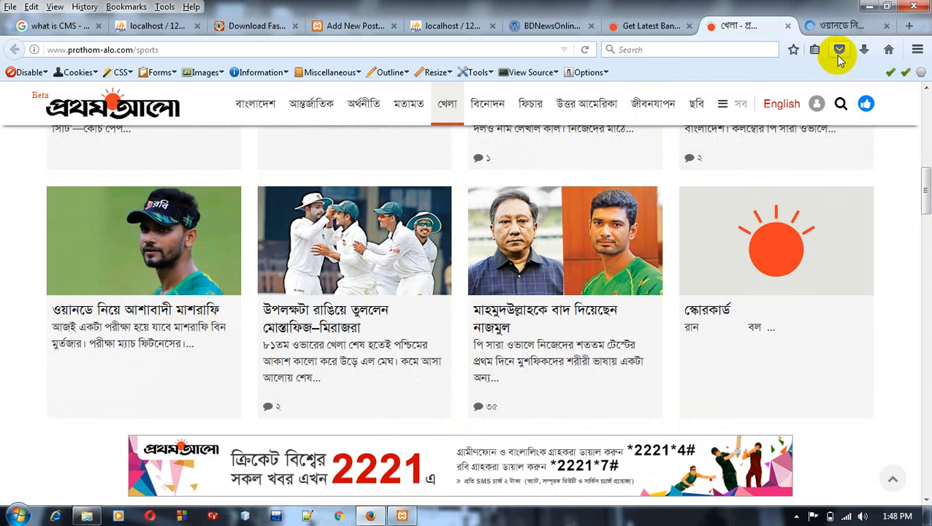
pyautogui.click(842, 27)
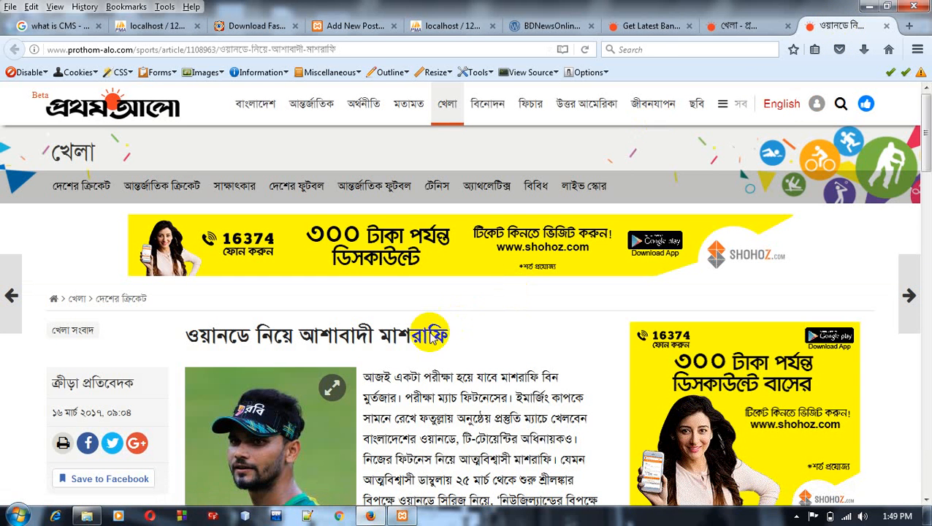
# Step: Copy the article's headline, ওয়ানডে নিয়ে আশাবাদী মাশরাফি, into the title of the new post
pyautogui.moveTo(448, 338); pyautogui.dragTo(186, 342)
pyautogui.hotkey('ctrl', 'c')
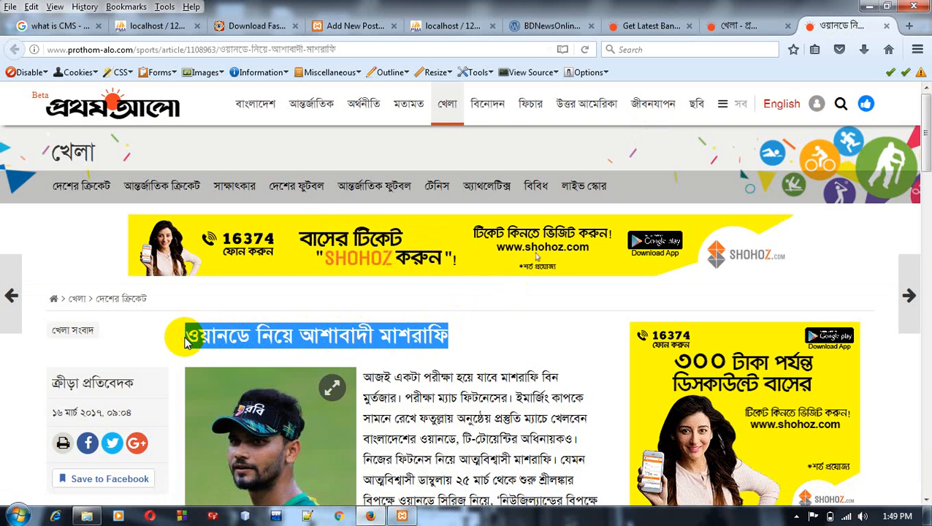
pyautogui.click(358, 26)
pyautogui.hotkey('ctrl', 'v')
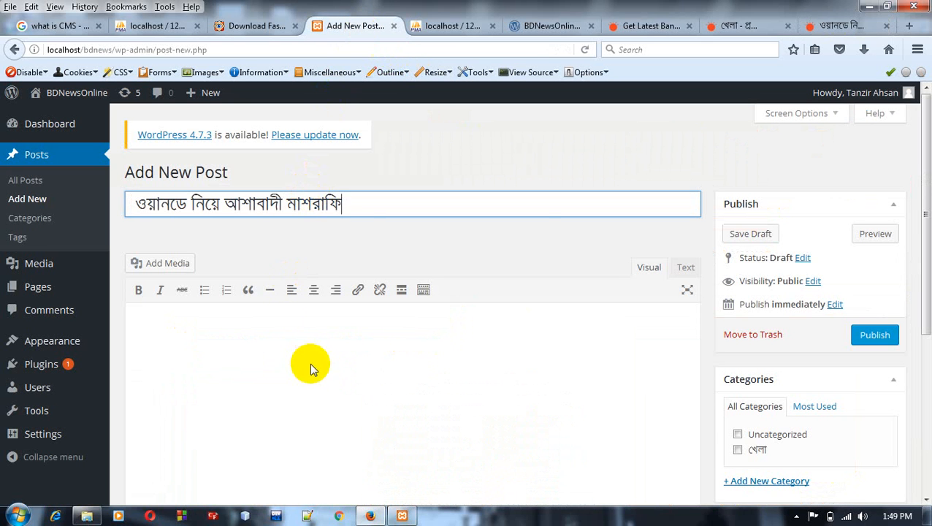
# Step: Copy the article's opening text, through সুযোগ তৈরি করতে পারলে জয় সম্ভব, into the post body and insert a Read More break below it
pyautogui.click(281, 324)
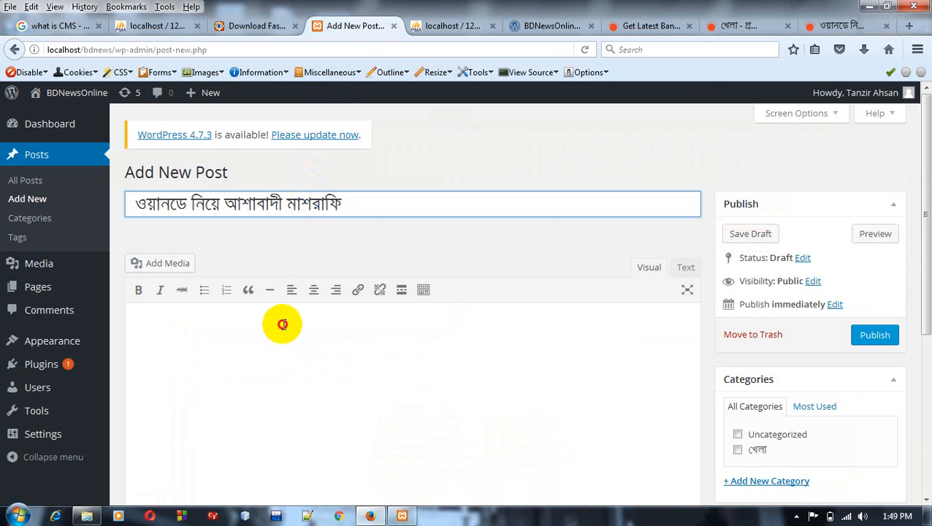
pyautogui.click(833, 19)
pyautogui.moveTo(926, 144); pyautogui.dragTo(925, 175)
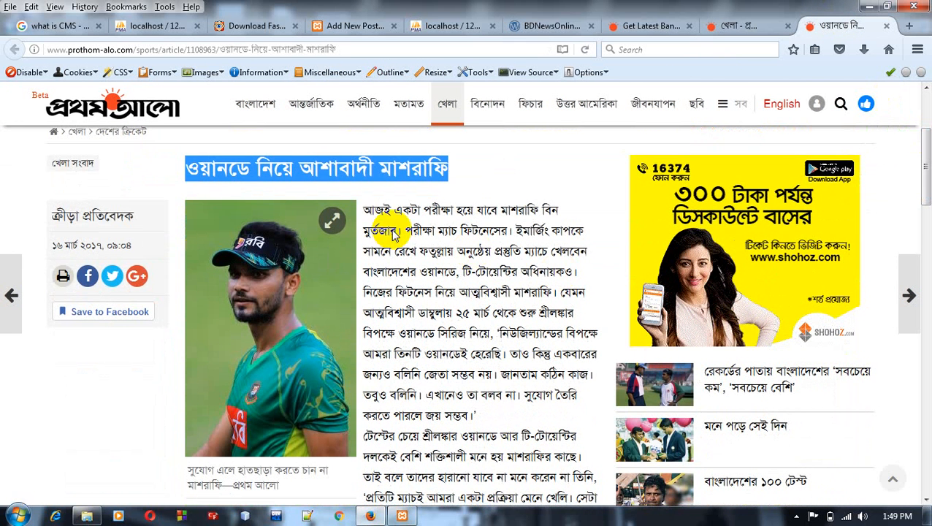
pyautogui.moveTo(363, 212); pyautogui.dragTo(475, 414)
pyautogui.hotkey('ctrl', 'c')
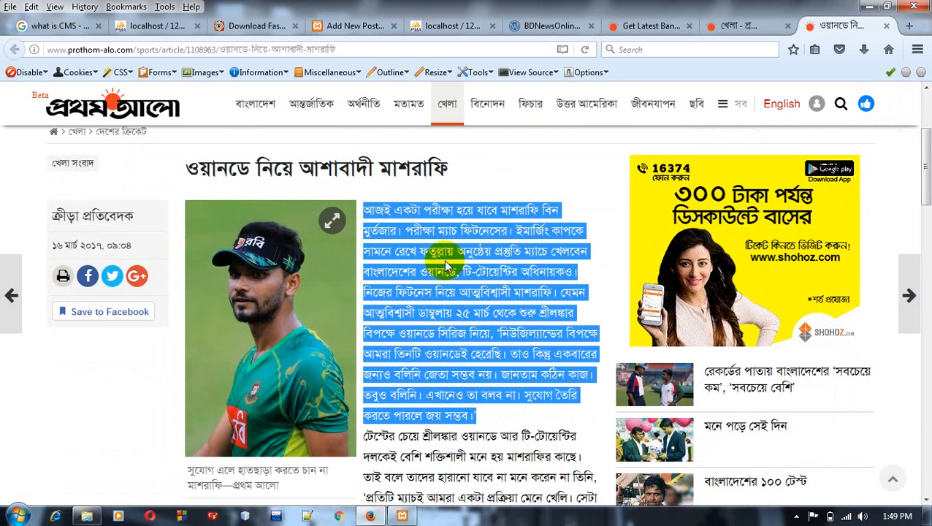
pyautogui.click(332, 26)
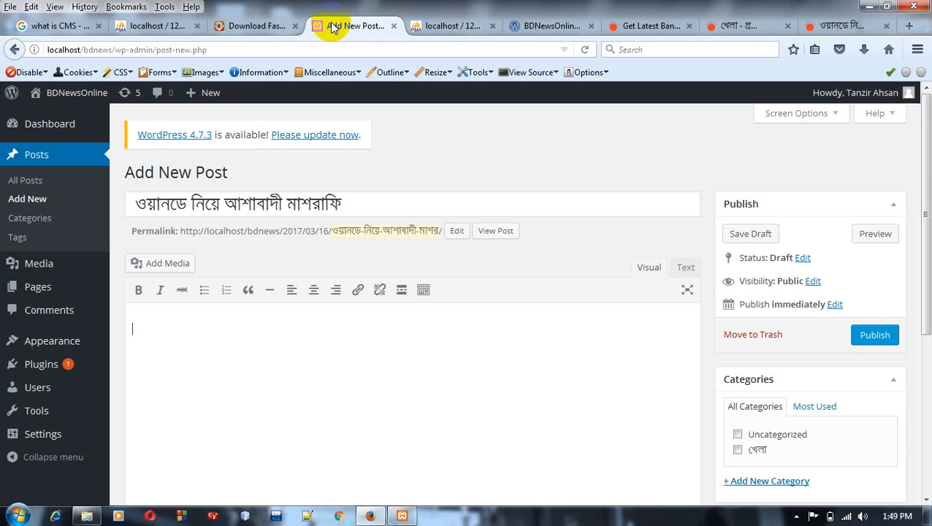
pyautogui.hotkey('ctrl', 'v')
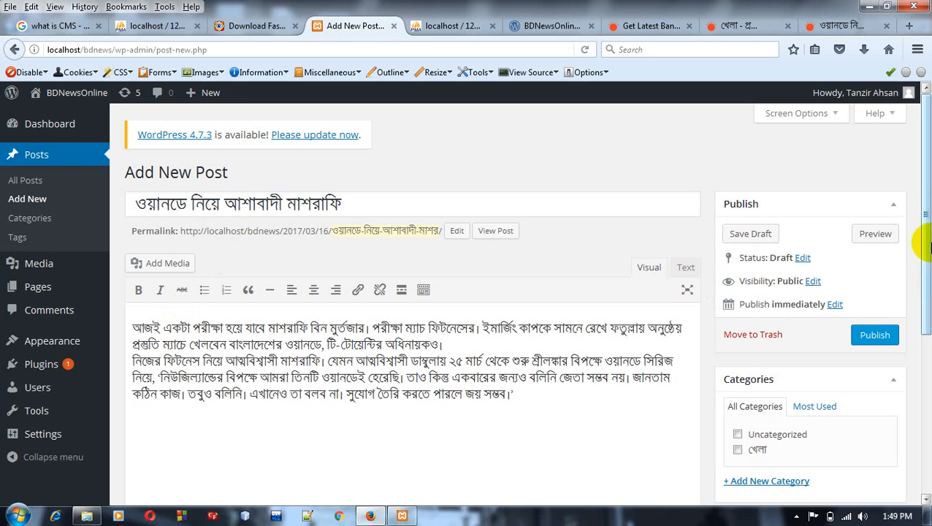
pyautogui.moveTo(923, 237); pyautogui.dragTo(923, 285)
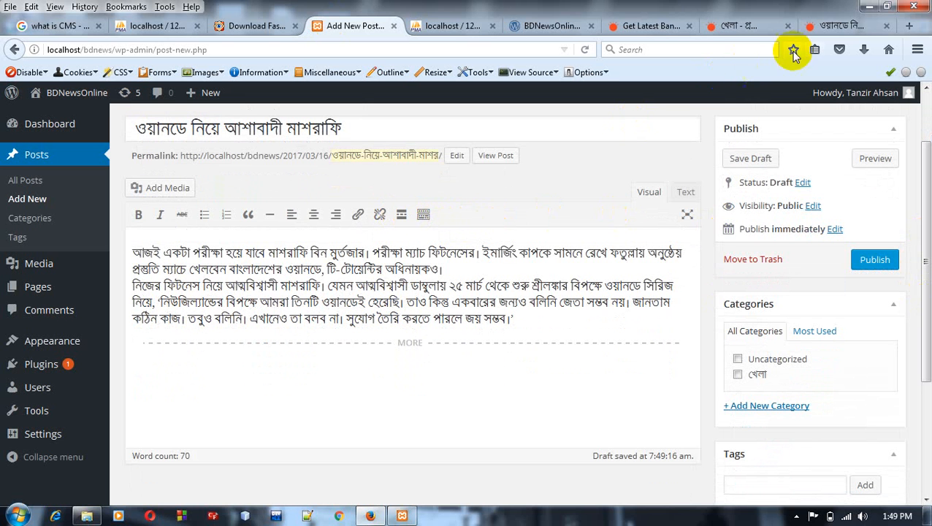
# Step: Copy the rest of the article, from টেস্টের চেয়ে শ্রীলঙ্কার to its end, into the post body below the Read More break
pyautogui.click(866, 26)
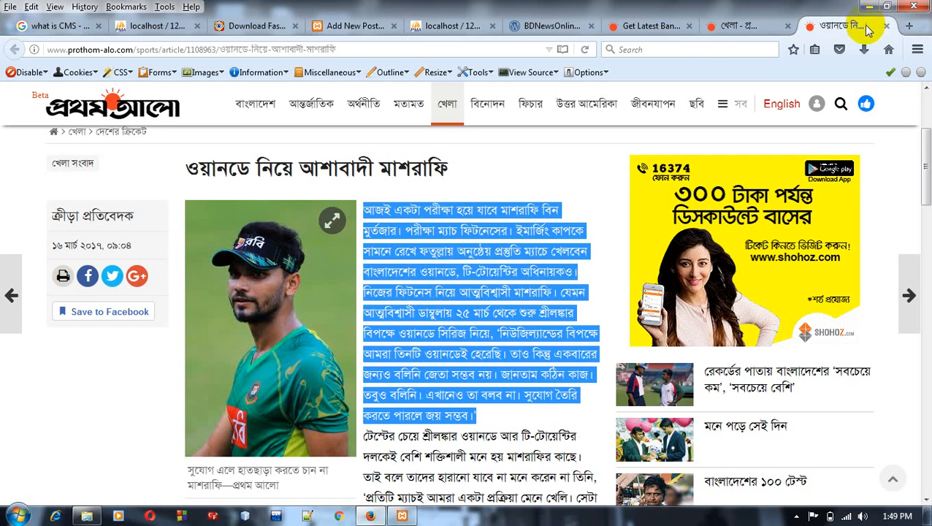
pyautogui.moveTo(925, 149); pyautogui.dragTo(919, 202)
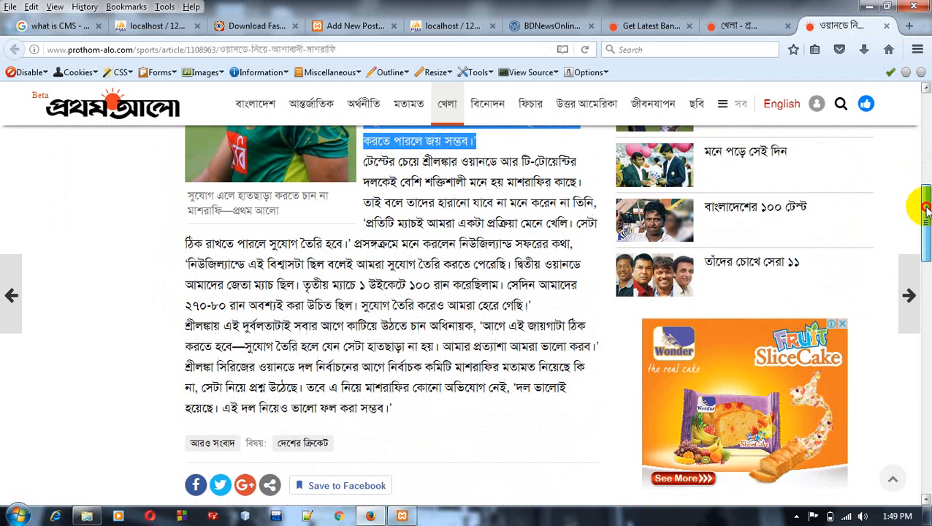
pyautogui.click(363, 164)
pyautogui.moveTo(369, 167); pyautogui.dragTo(392, 409)
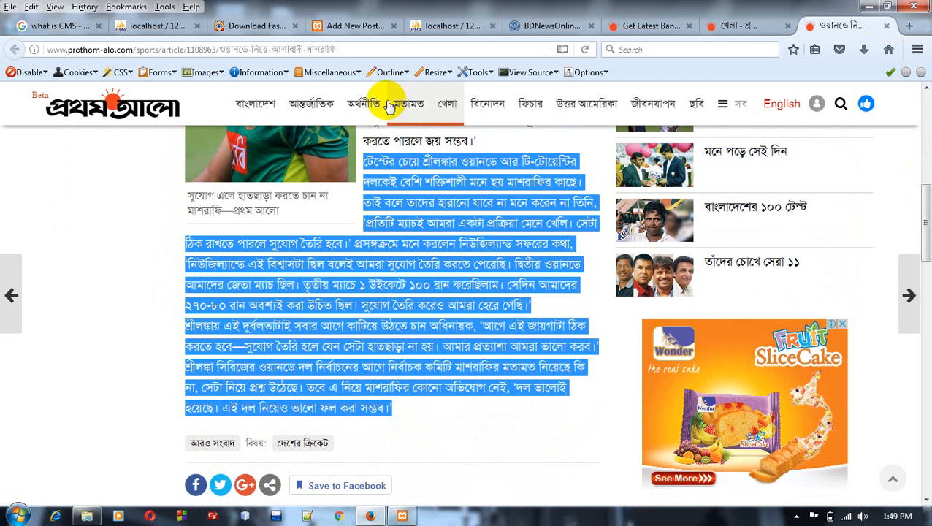
pyautogui.click(369, 29)
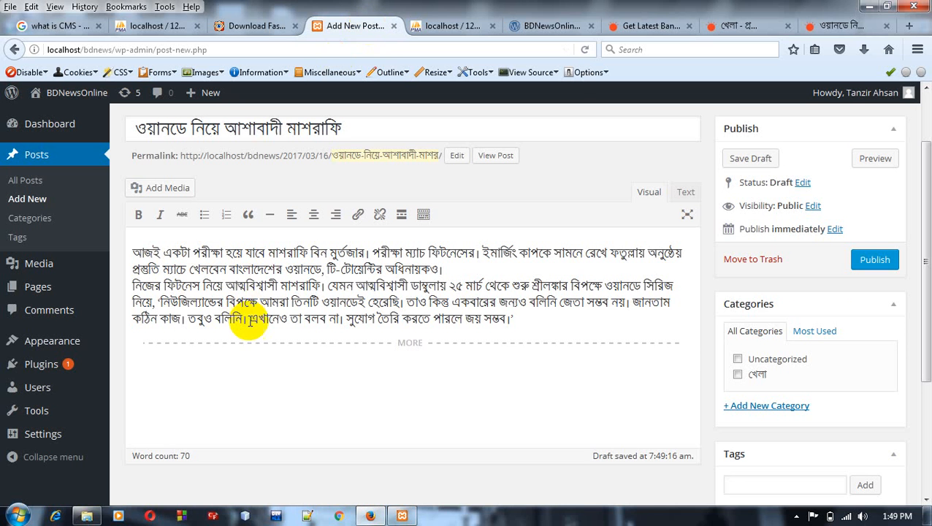
pyautogui.click(234, 345)
pyautogui.hotkey('ctrl', 'v')
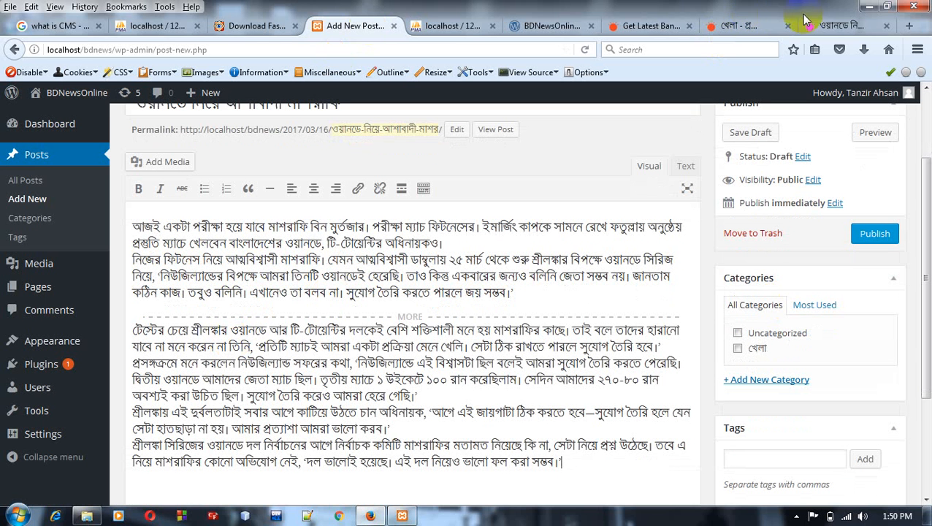
# Step: Save the photo from the Prothom Alo article to the Pictures library as a JPEG named mashrafee
pyautogui.click(829, 29)
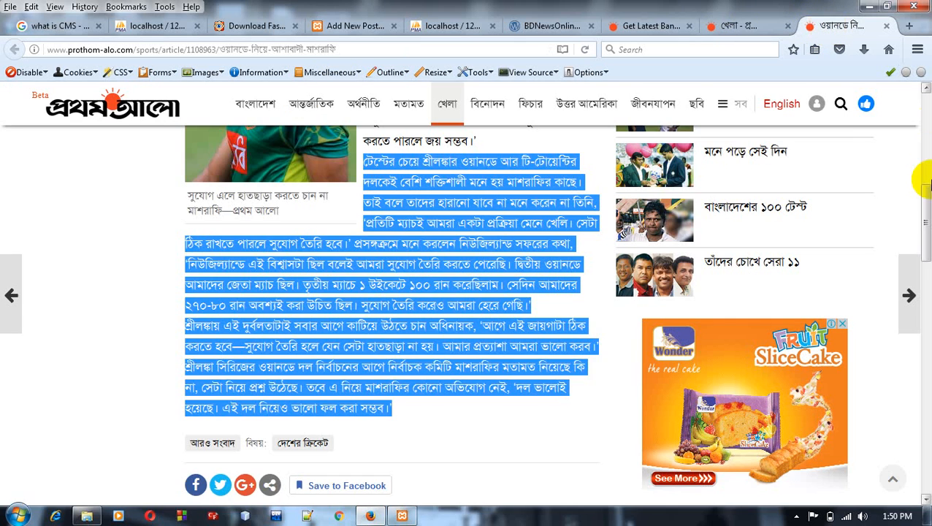
pyautogui.click(132, 343)
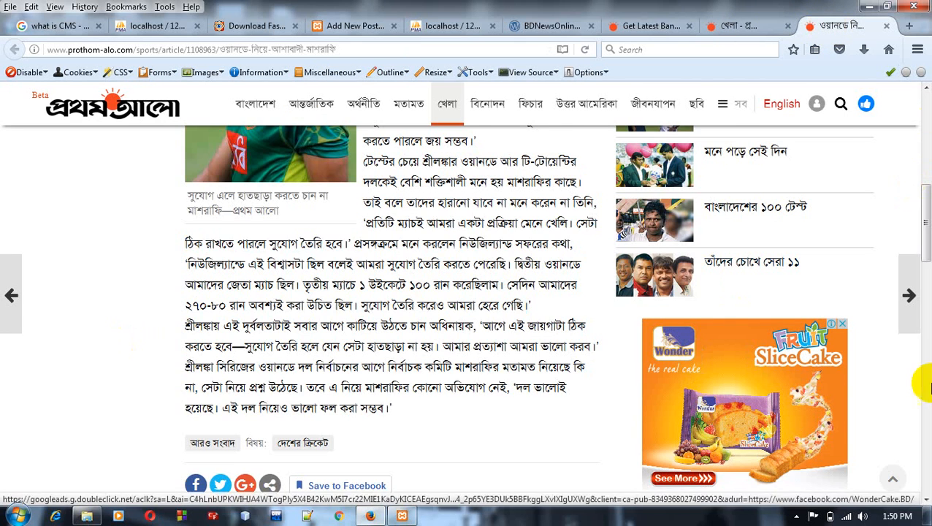
pyautogui.moveTo(924, 245); pyautogui.dragTo(925, 198)
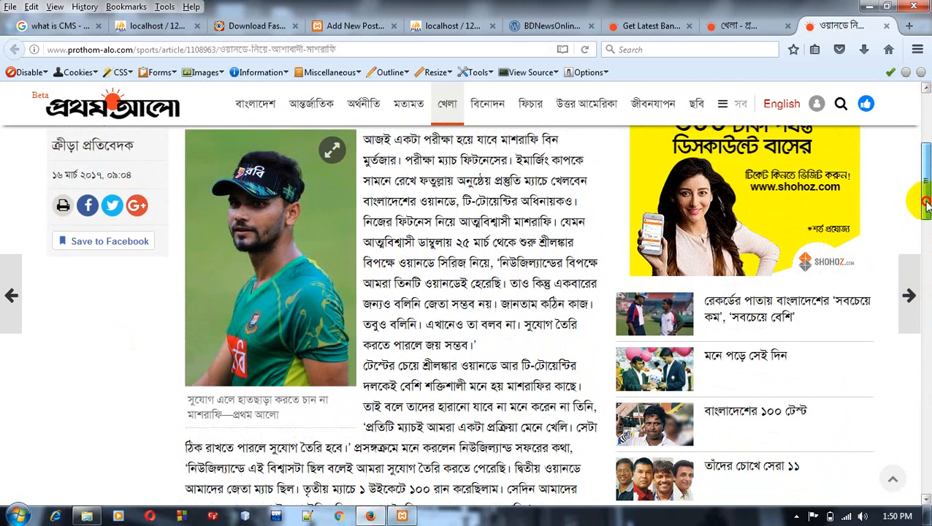
pyautogui.rightClick(273, 209)
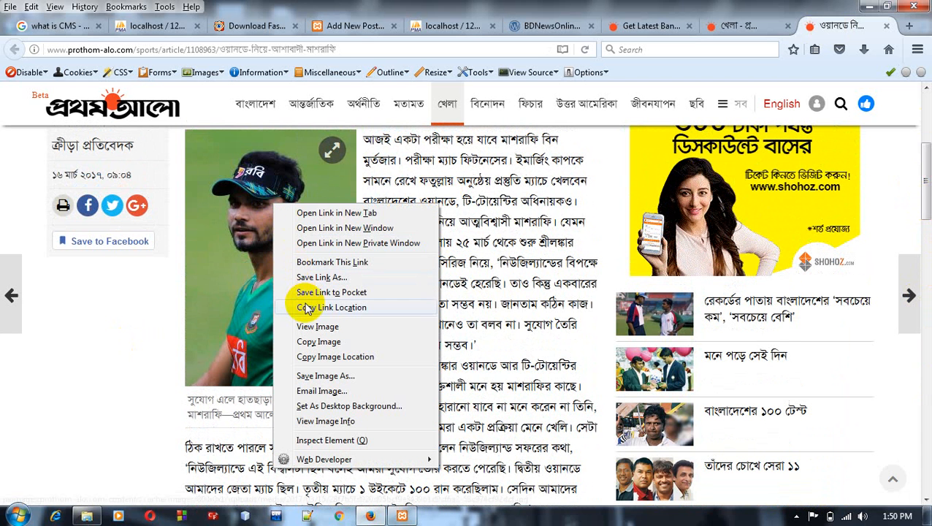
pyautogui.click(321, 376)
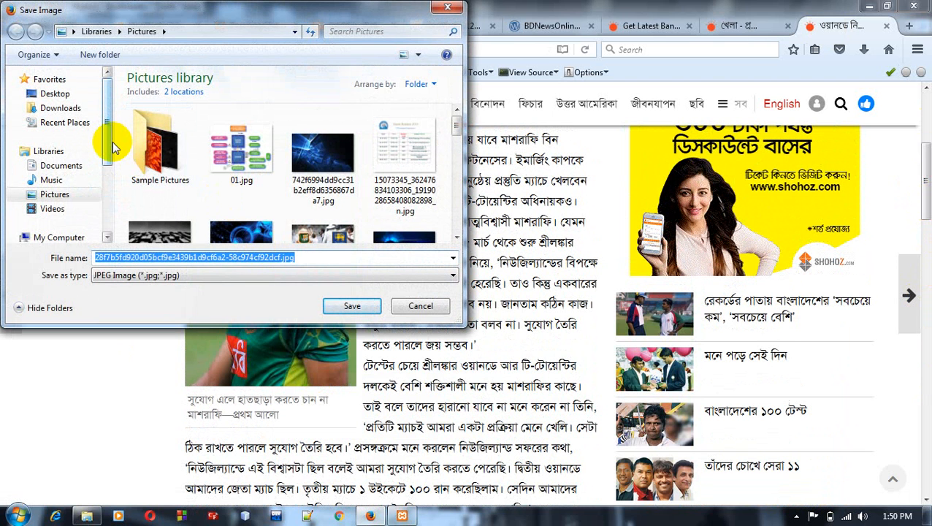
pyautogui.write('mash')
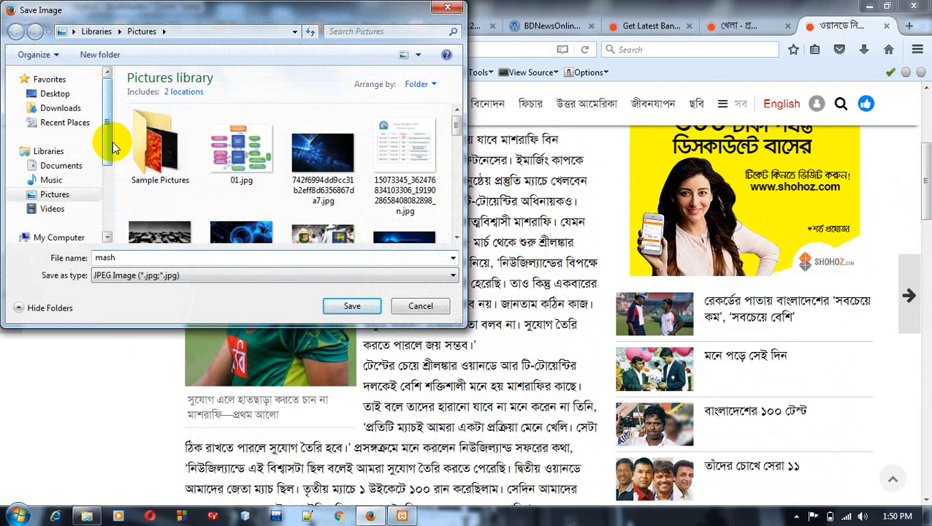
pyautogui.write('rafee')
pyautogui.click(350, 306)
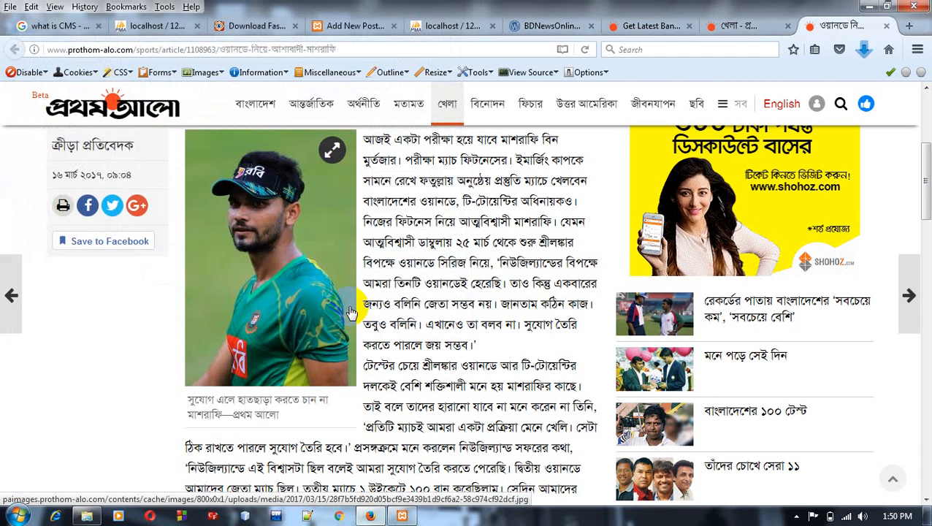
# Step: Assign the new post to the খেলা category and upload mashrafee.jpg from the Pictures library as its featured image
pyautogui.click(368, 25)
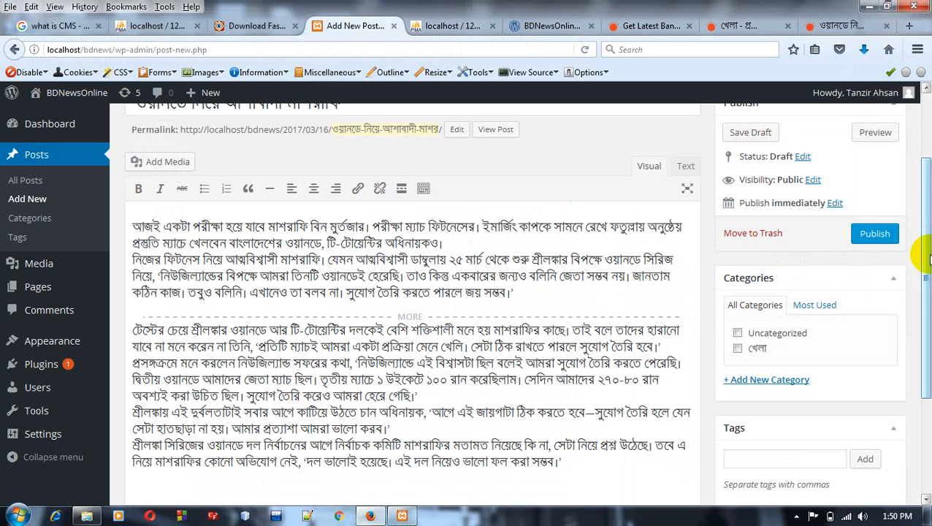
pyautogui.moveTo(926, 257)
pyautogui.mouseDown()
pyautogui.moveTo(926, 171)
pyautogui.moveTo(926, 267)
pyautogui.mouseUp()
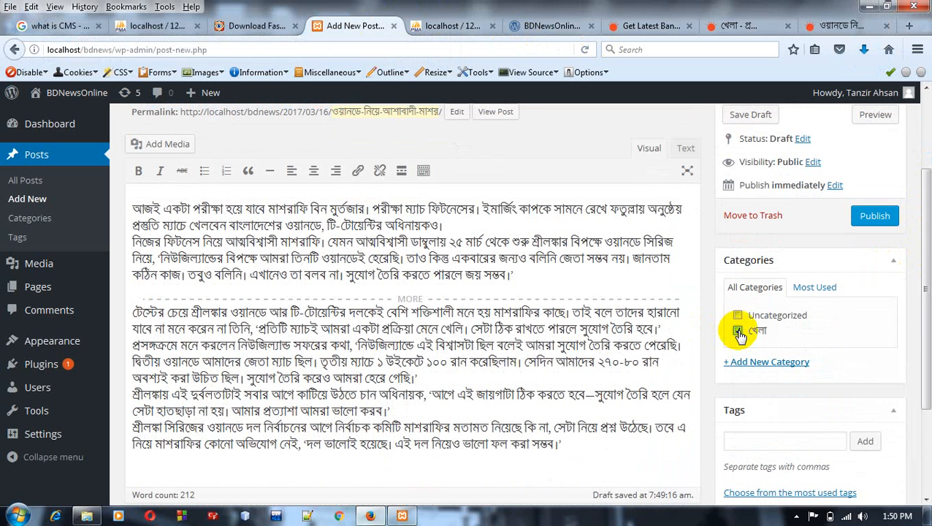
pyautogui.moveTo(925, 329); pyautogui.dragTo(928, 426)
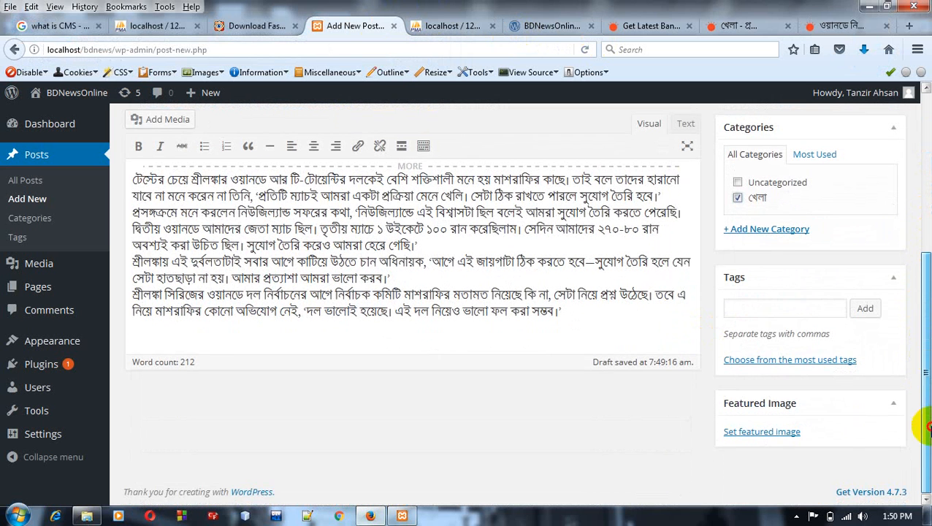
pyautogui.click(776, 433)
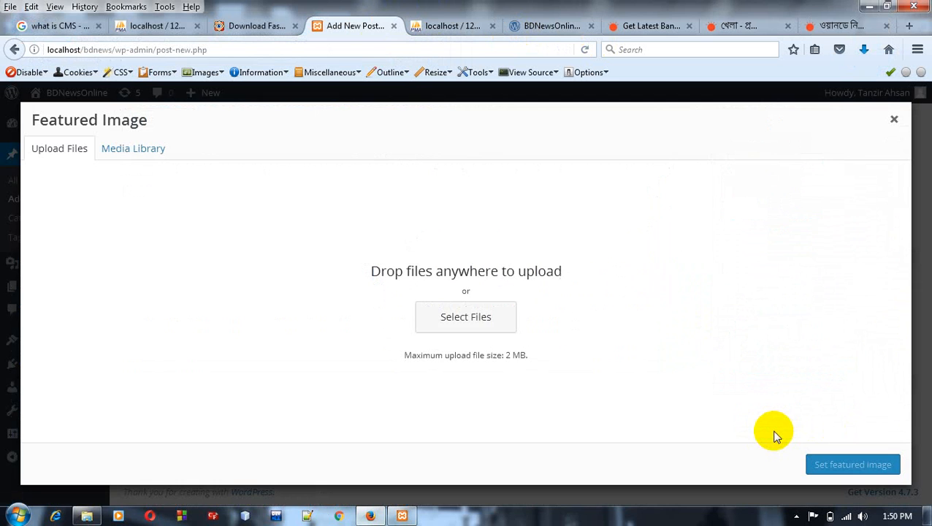
pyautogui.click(479, 322)
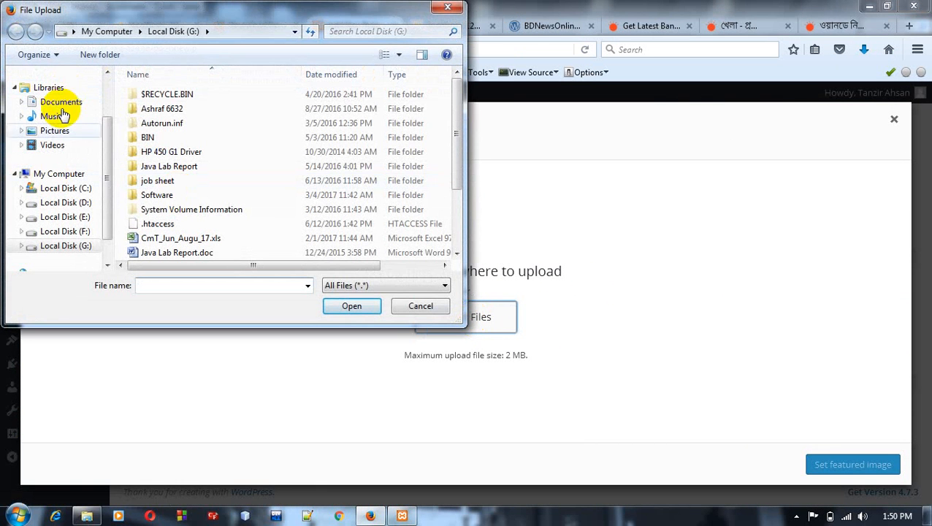
pyautogui.click(57, 133)
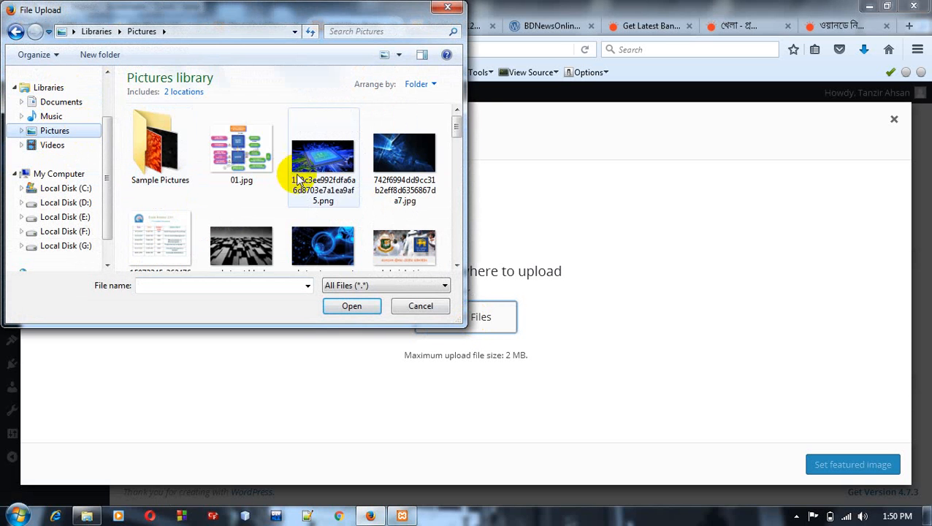
pyautogui.moveTo(458, 128); pyautogui.dragTo(457, 209)
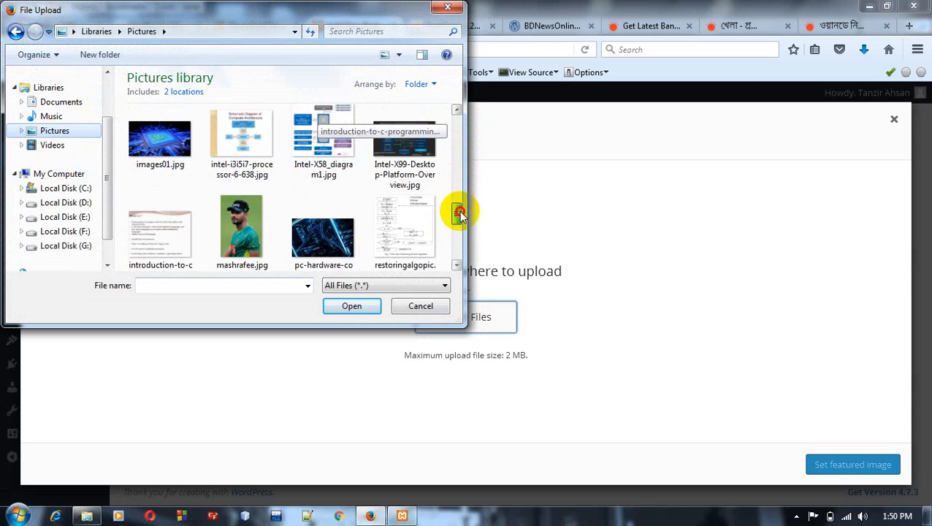
pyautogui.click(246, 243)
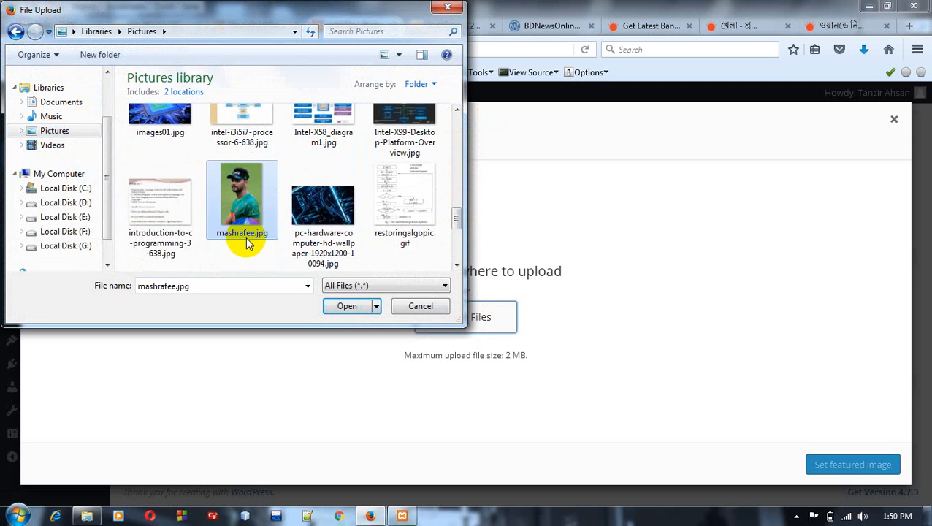
pyautogui.click(338, 307)
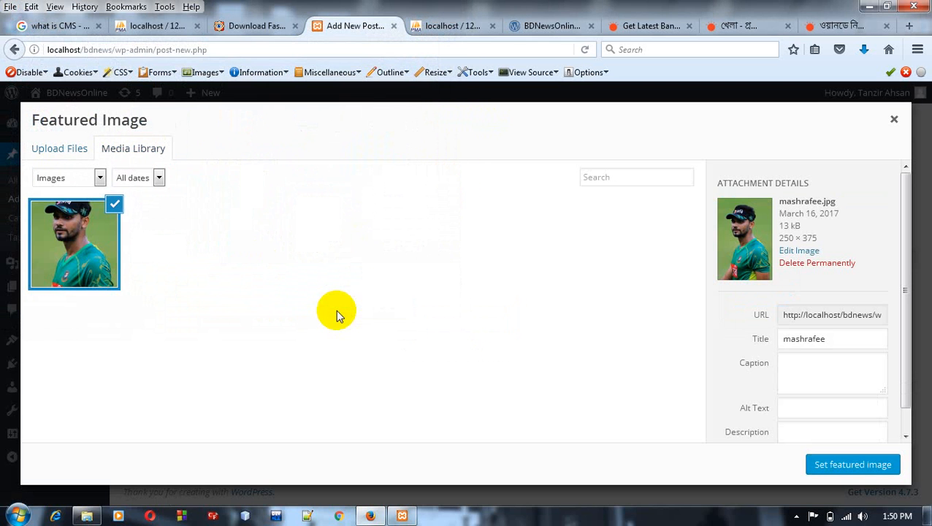
pyautogui.click(841, 466)
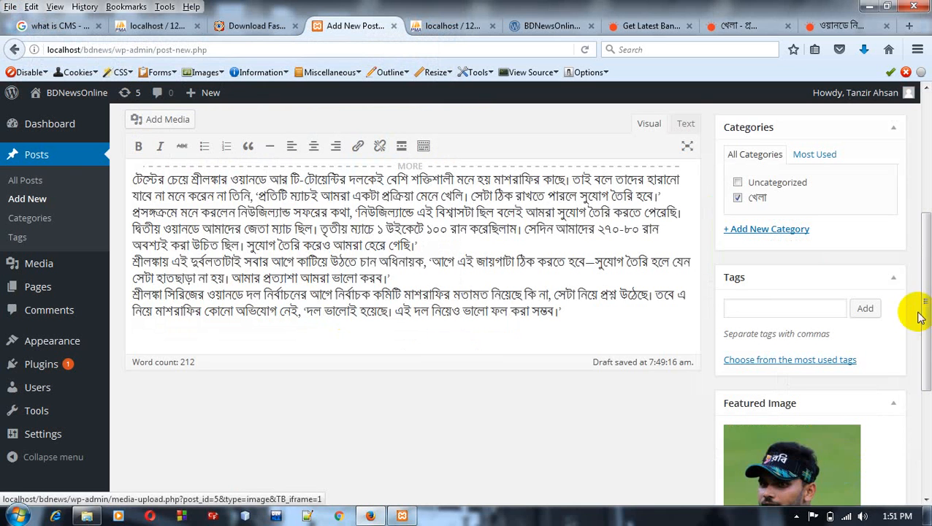
# Step: Check the BDNewsOnline home page, and publish the post ওয়ানডে নিয়ে আশাবাদী মাশরাফি
pyautogui.moveTo(926, 315); pyautogui.dragTo(910, 177)
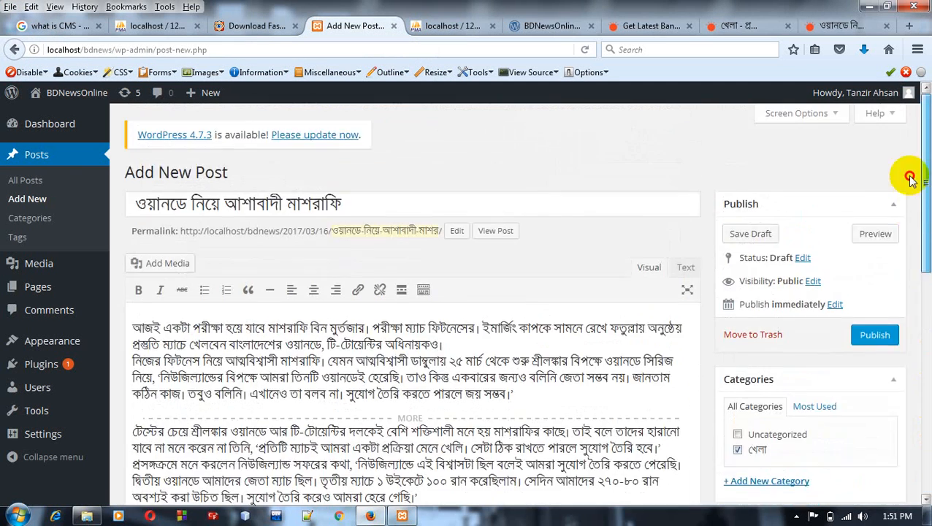
pyautogui.click(544, 29)
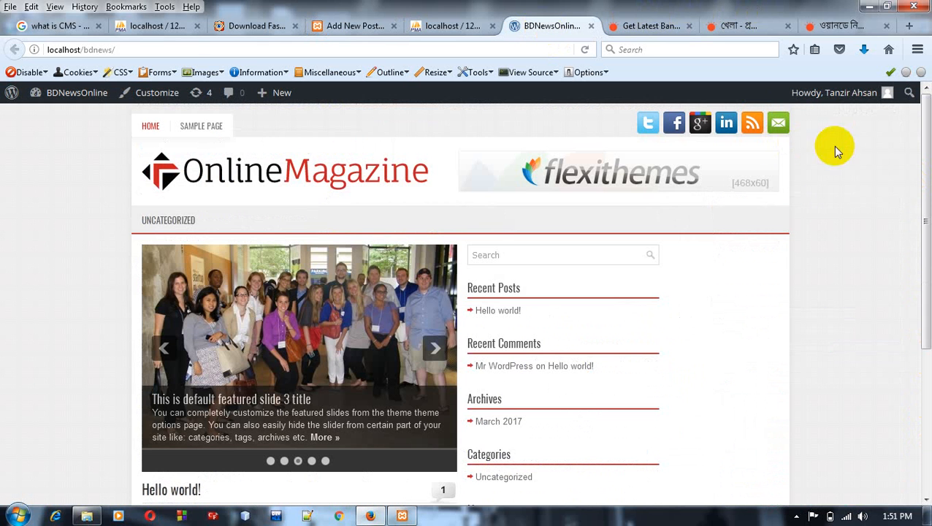
pyautogui.moveTo(924, 156); pyautogui.dragTo(915, 94)
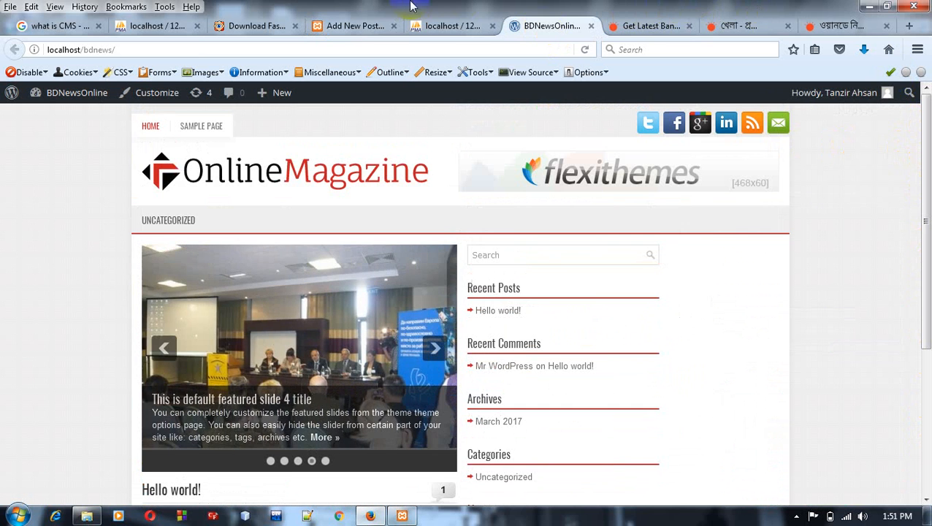
pyautogui.click(356, 26)
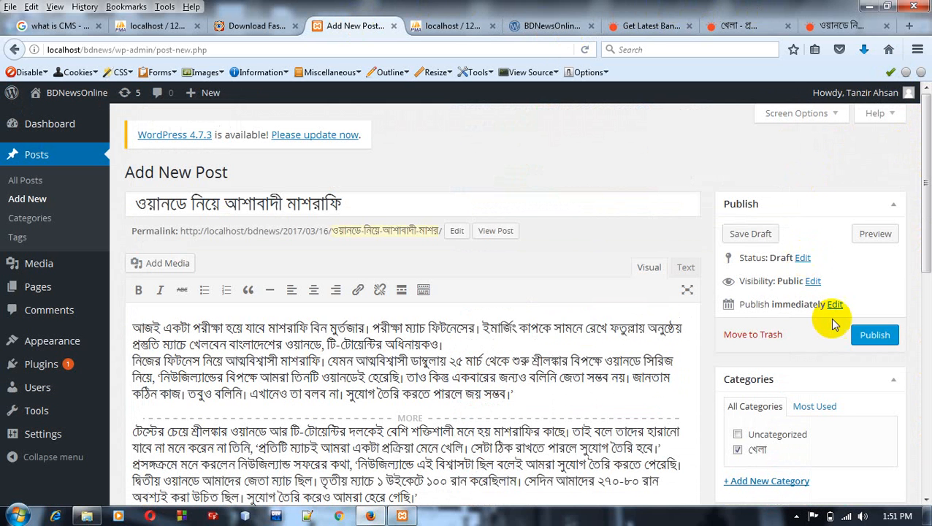
pyautogui.click(876, 338)
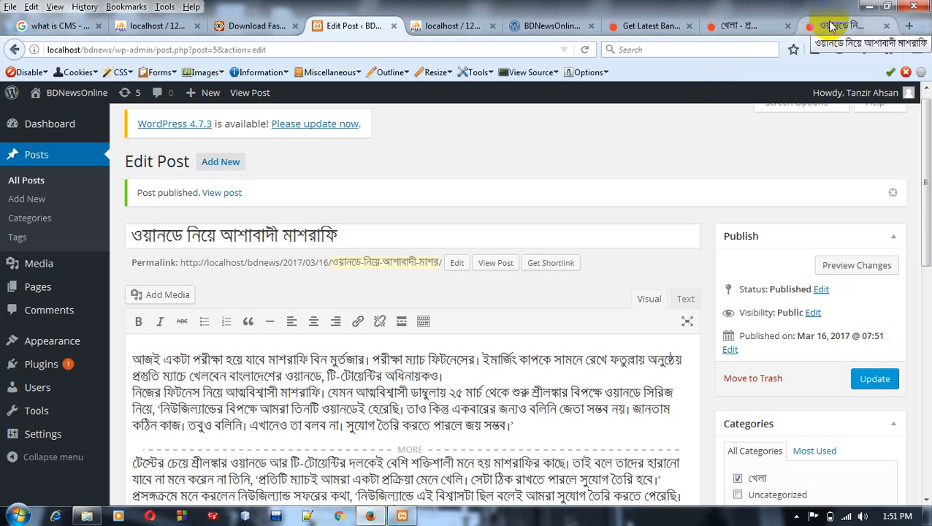
# Step: Reload the site's home page and read the full ওয়ানডে নিয়ে আশাবাদী মাশরাফি post through its Read More link
pyautogui.click(561, 30)
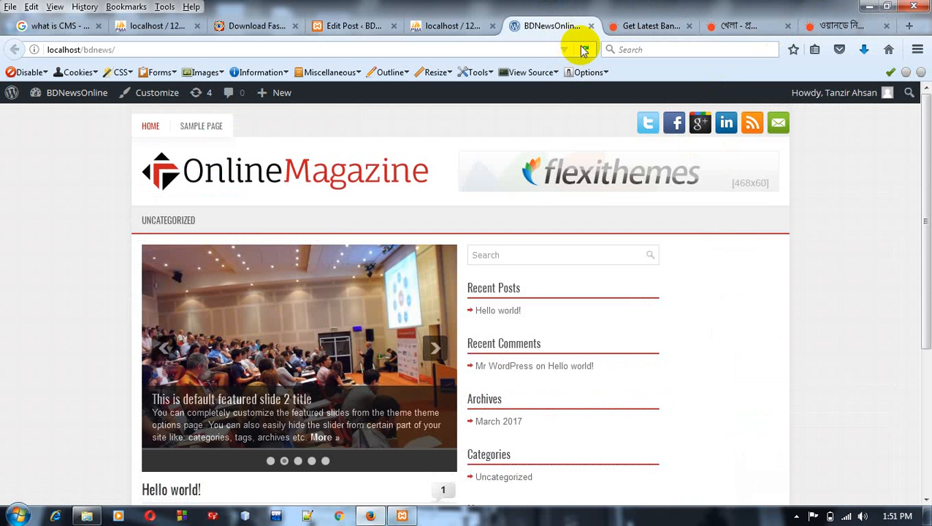
pyautogui.click(585, 50)
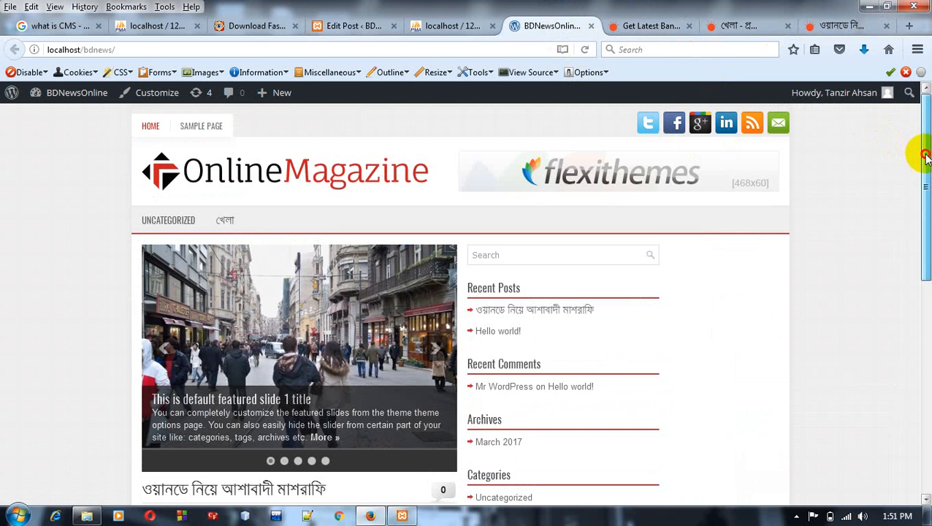
pyautogui.moveTo(922, 155); pyautogui.dragTo(923, 289)
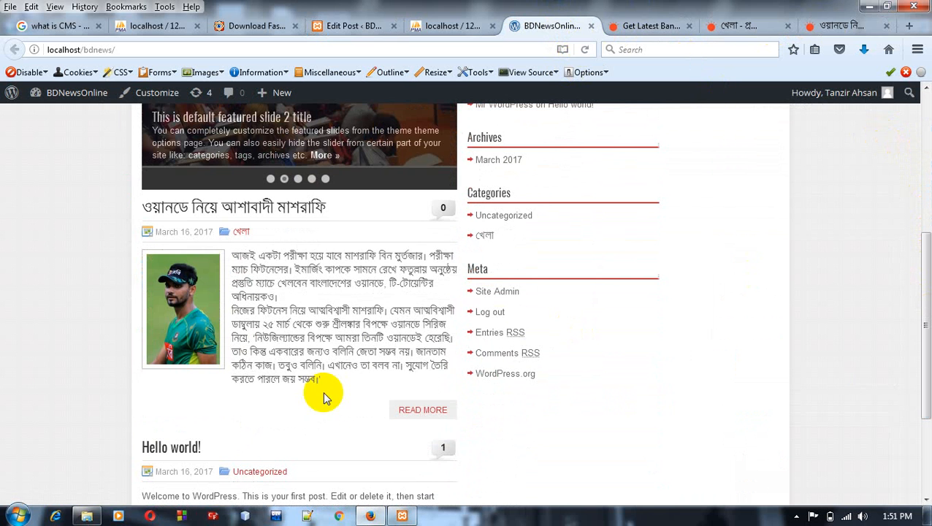
pyautogui.click(409, 414)
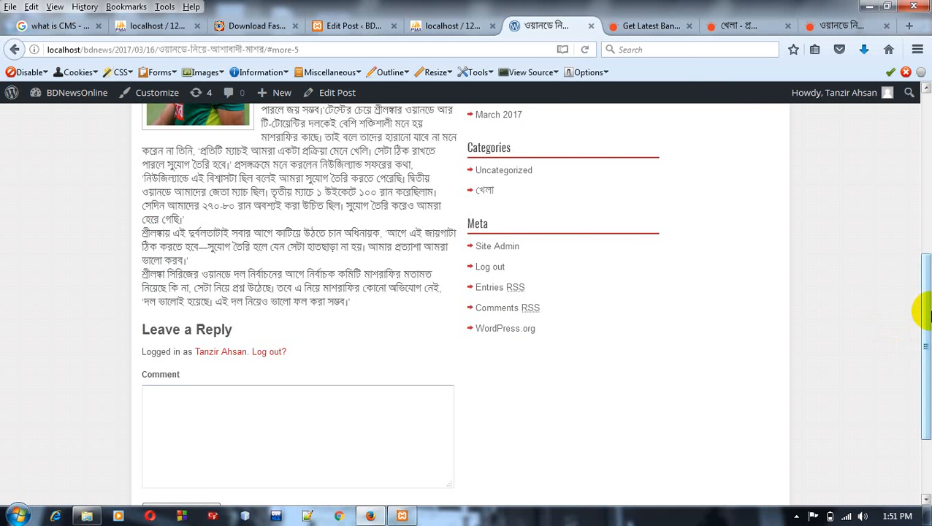
pyautogui.moveTo(923, 307); pyautogui.dragTo(917, 168)
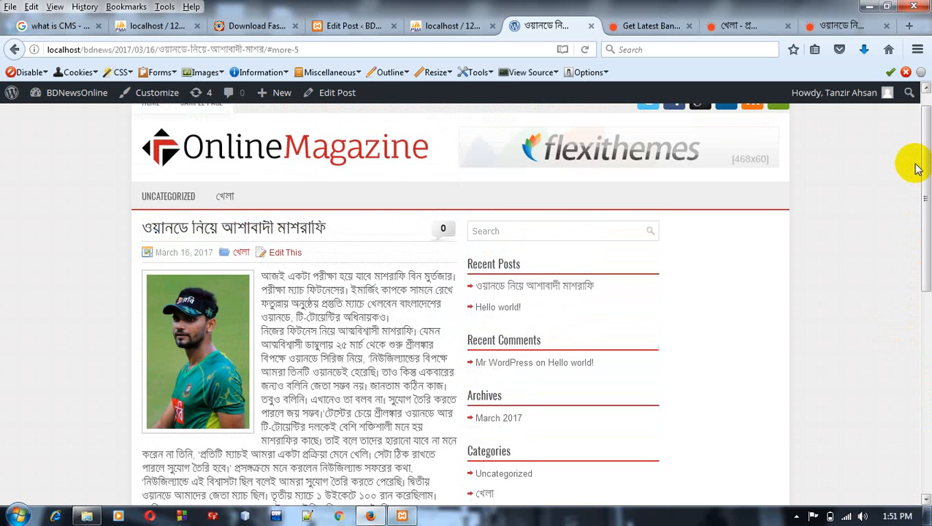
# Step: View the খেলা and Uncategorized category pages of the site and return to the home page
pyautogui.click(226, 198)
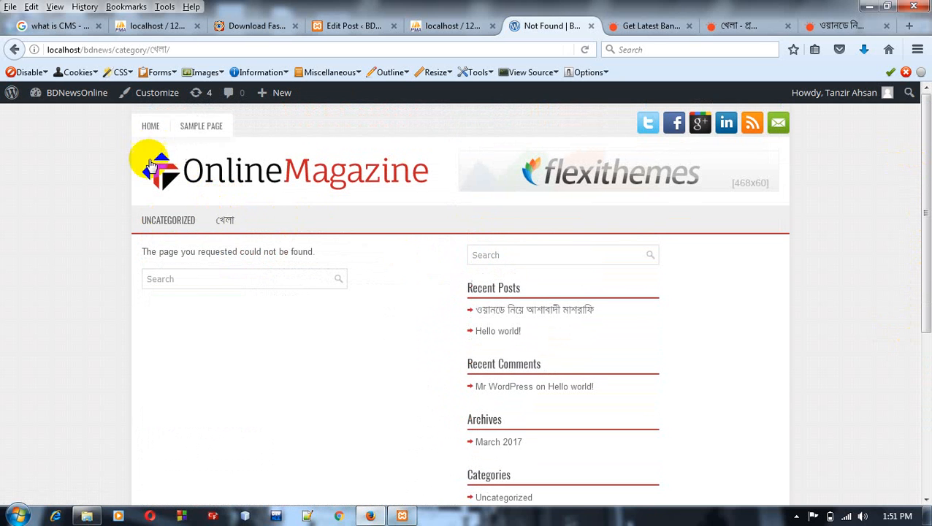
pyautogui.click(162, 224)
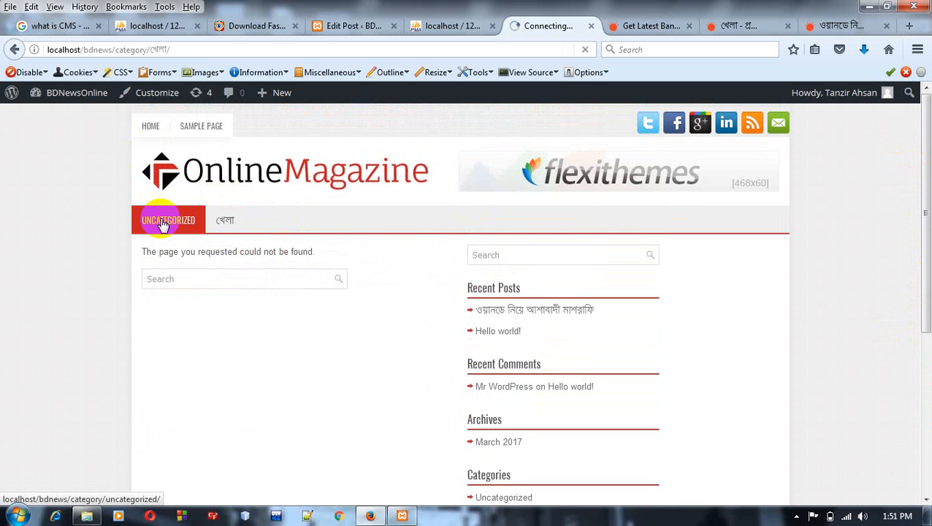
pyautogui.click(152, 126)
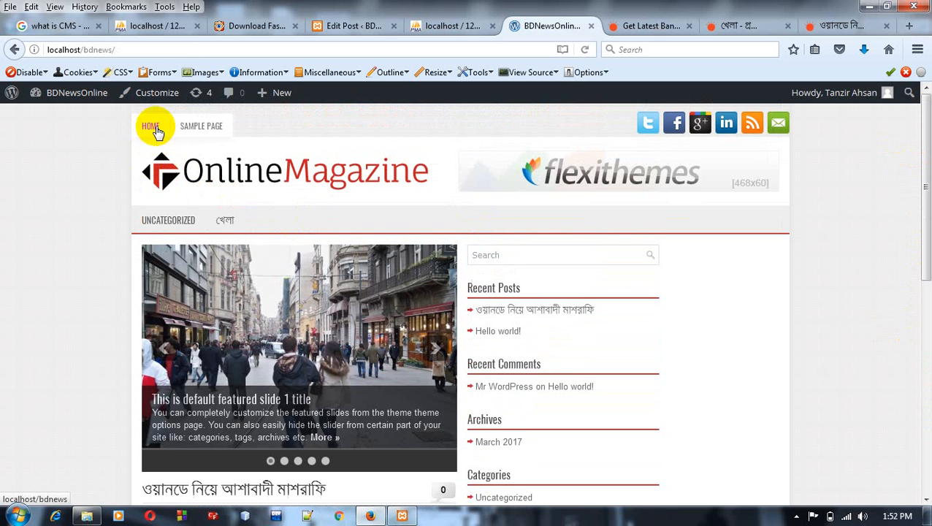
# Step: Reopen the full ওয়ানডে নিয়ে আশাবাদী মাশরাফি post from the home page and log out of the site from its comment section
pyautogui.moveTo(925, 173); pyautogui.dragTo(925, 403)
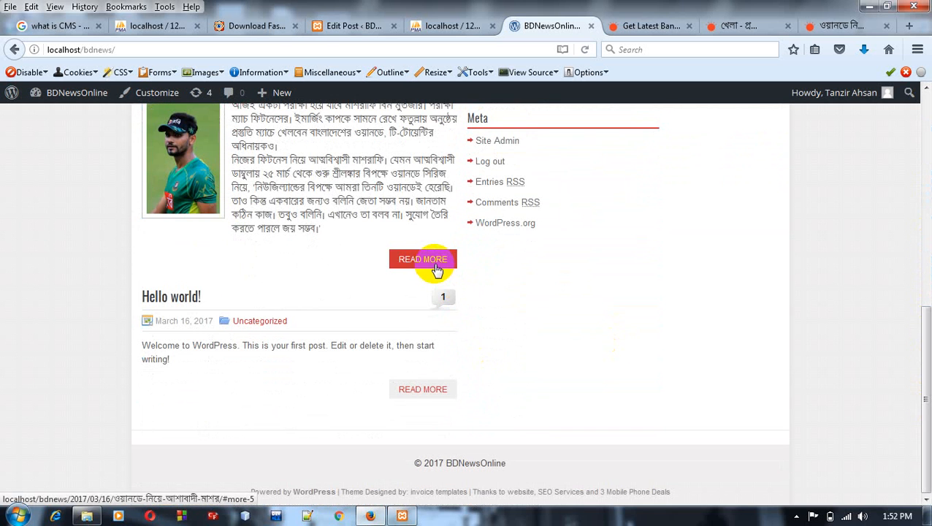
pyautogui.click(436, 269)
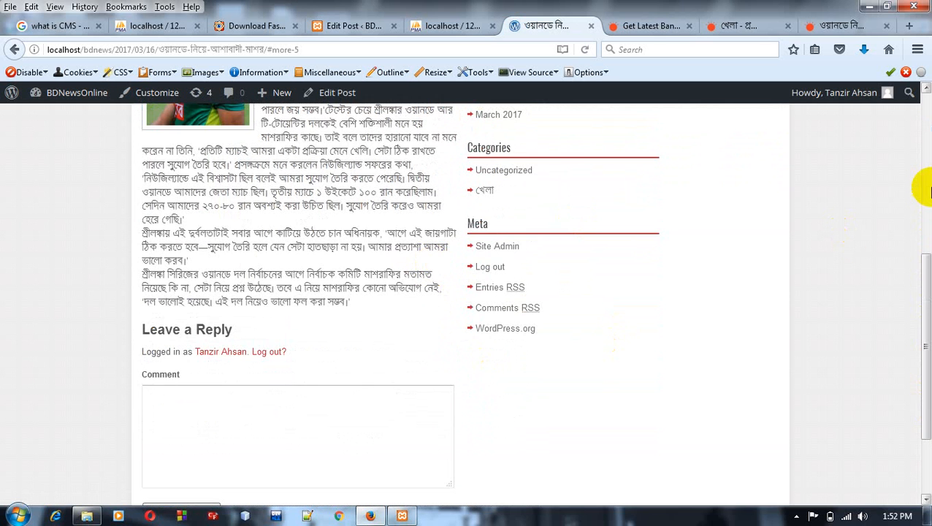
pyautogui.moveTo(922, 280); pyautogui.dragTo(925, 352)
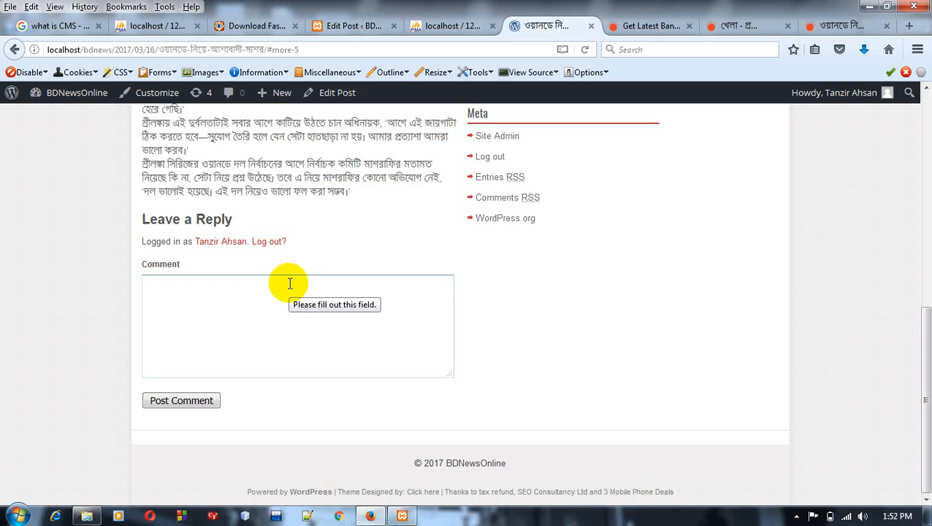
pyautogui.click(265, 244)
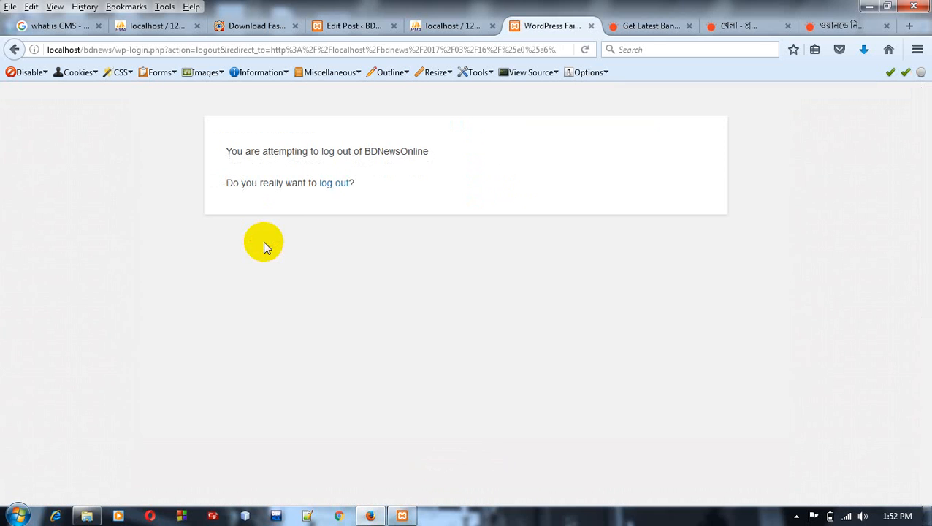
pyautogui.click(336, 191)
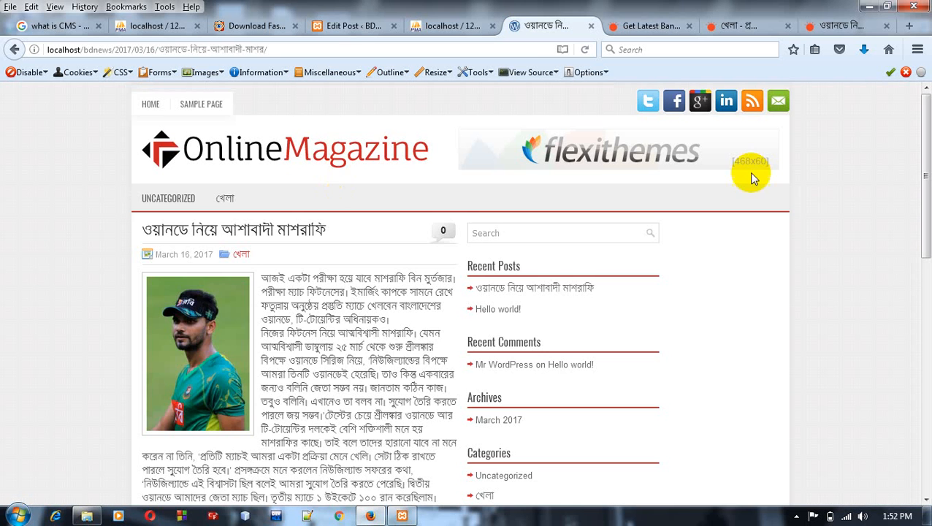
# Step: Reload the db_bdnews database in phpMyAdmin and browse the contents of its wp_users and wp_comments tables
pyautogui.moveTo(923, 179); pyautogui.dragTo(926, 393)
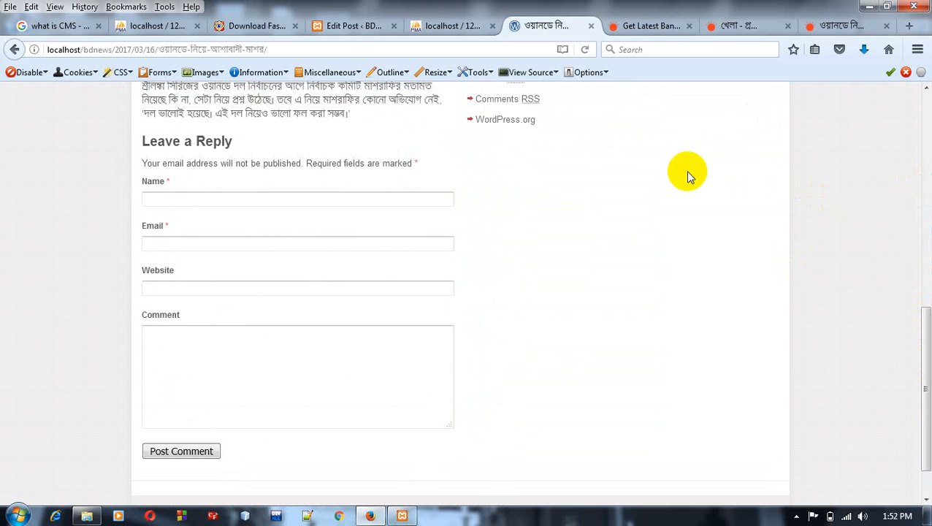
pyautogui.click(450, 24)
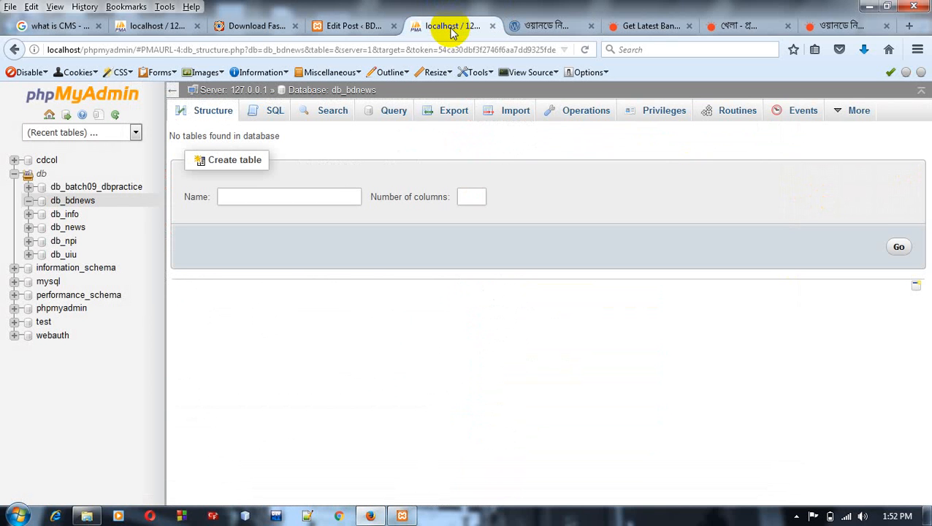
pyautogui.click(585, 50)
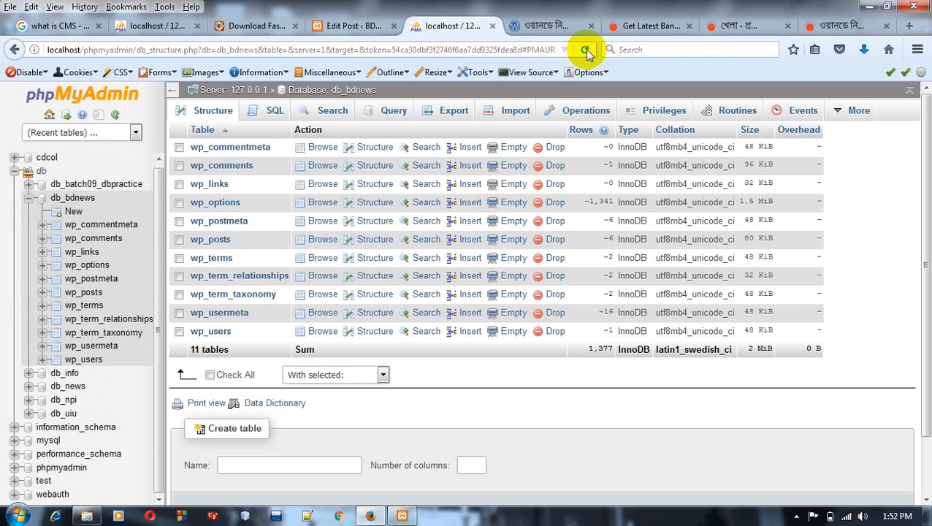
pyautogui.click(209, 332)
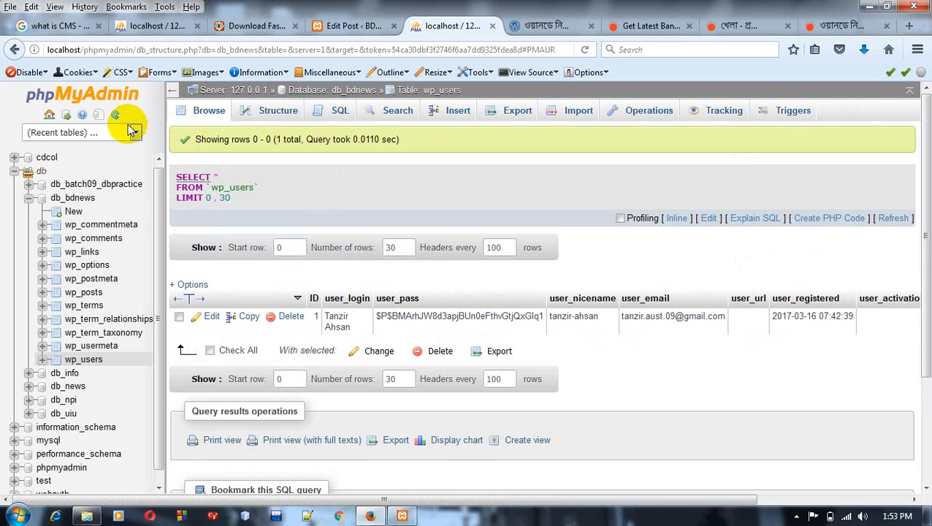
pyautogui.click(79, 197)
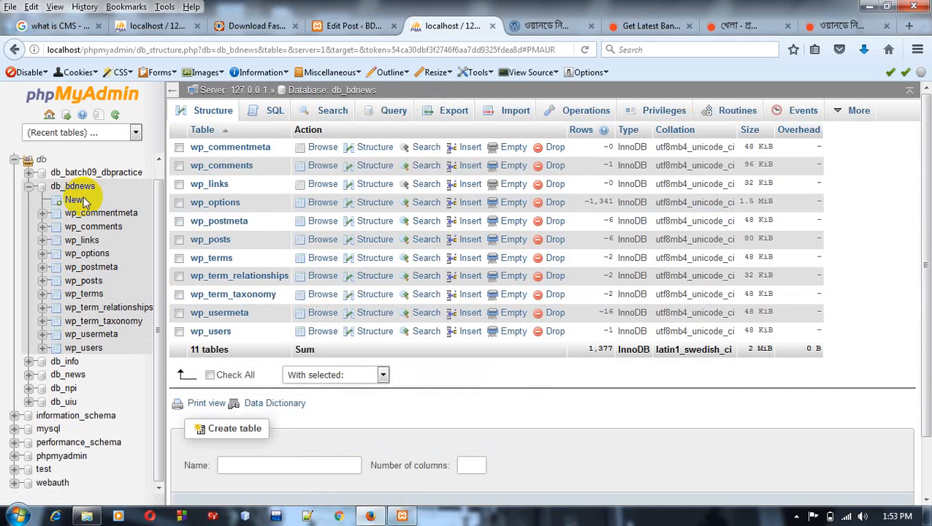
pyautogui.click(223, 167)
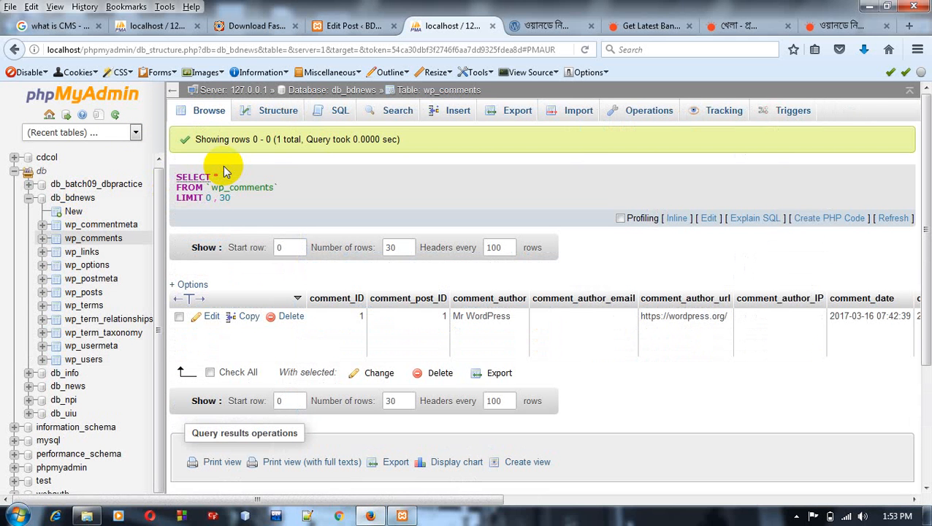
# Step: Browse the rows of the wp_posts table and return to the table list of db_bdnews
pyautogui.click(71, 202)
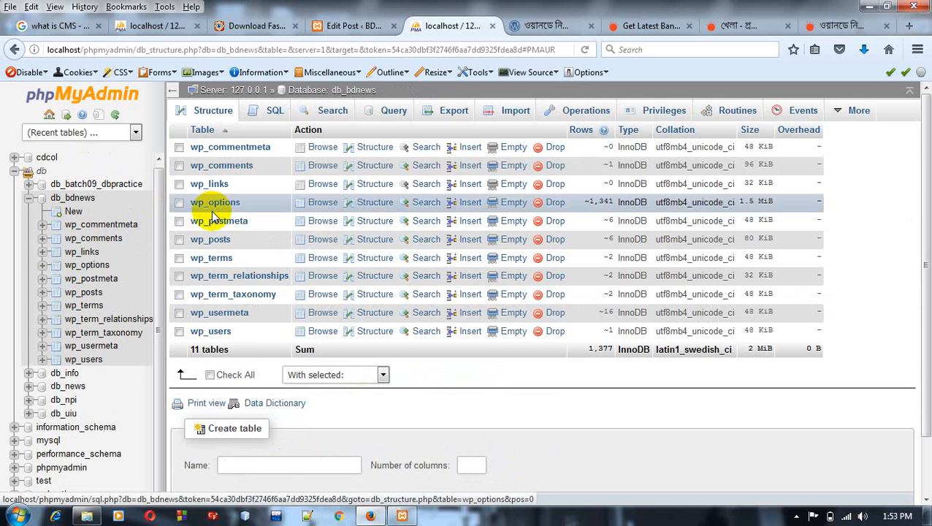
pyautogui.click(217, 241)
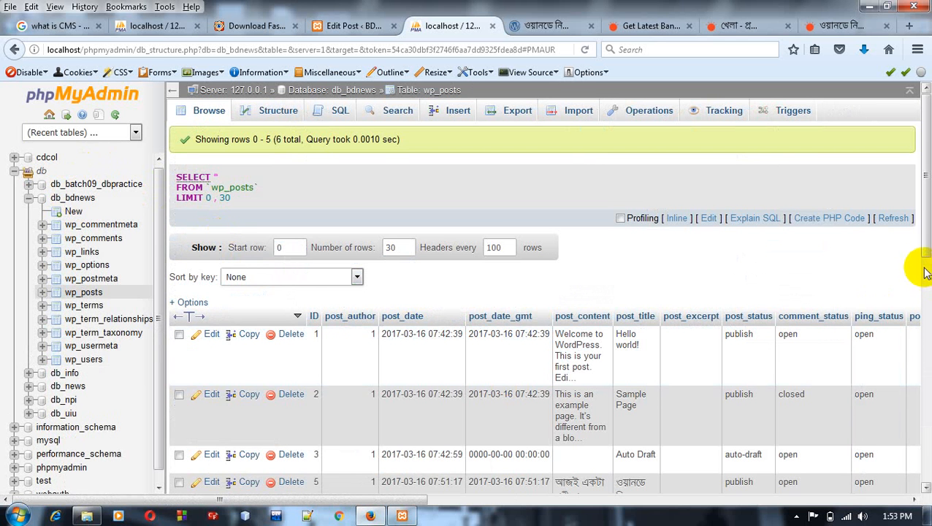
pyautogui.moveTo(923, 244); pyautogui.dragTo(925, 327)
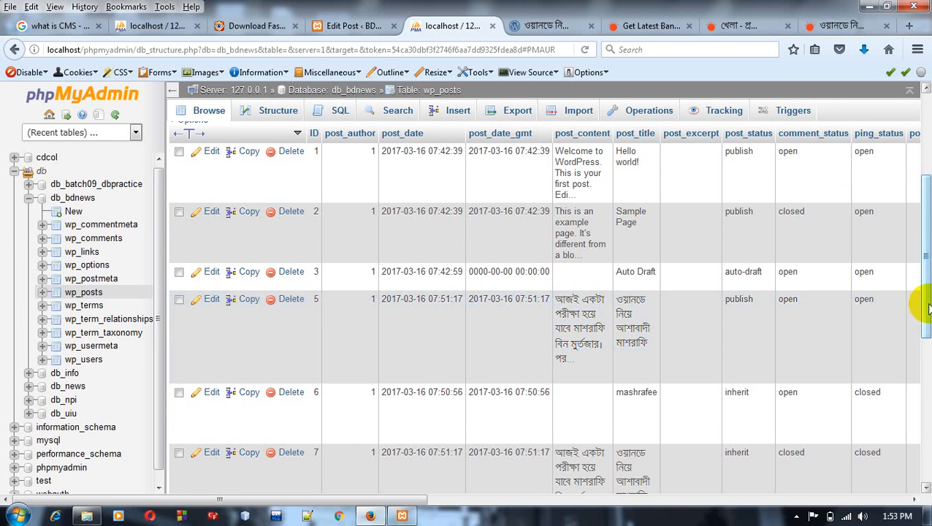
pyautogui.moveTo(926, 307); pyautogui.dragTo(869, 160)
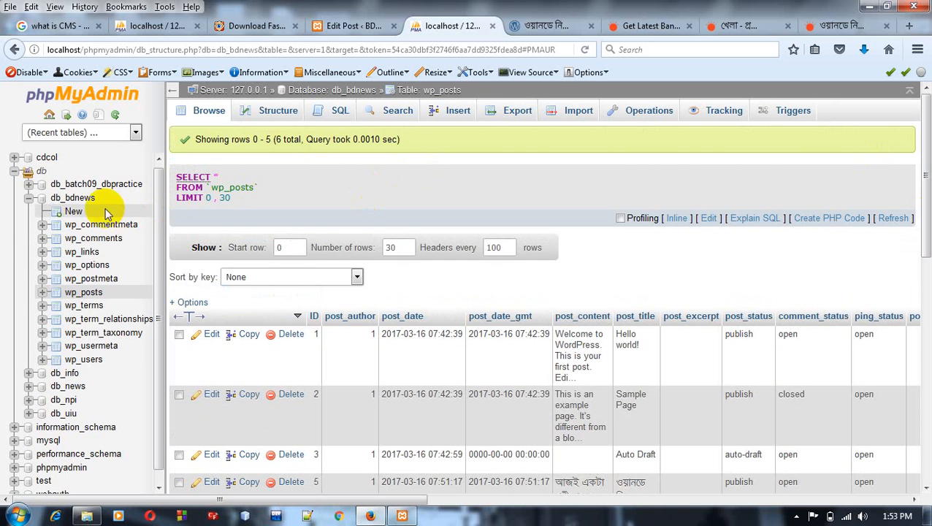
pyautogui.click(72, 198)
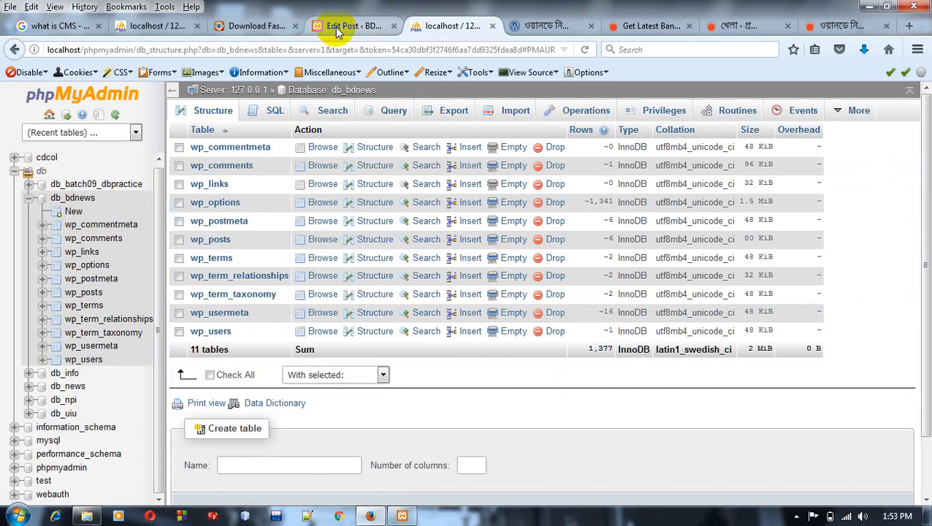
# Step: Log back in to the expired WordPress admin session with the saved credentials and open the list of all posts
pyautogui.click(339, 27)
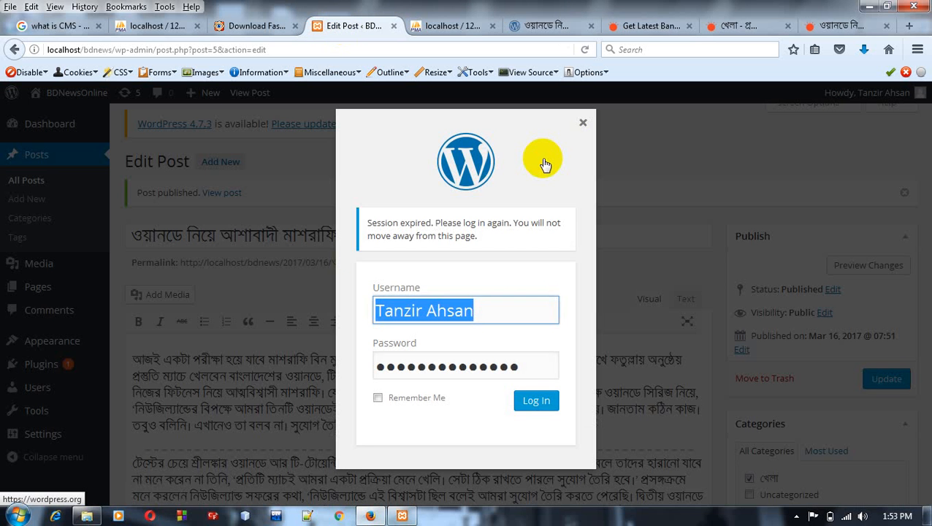
pyautogui.click(583, 126)
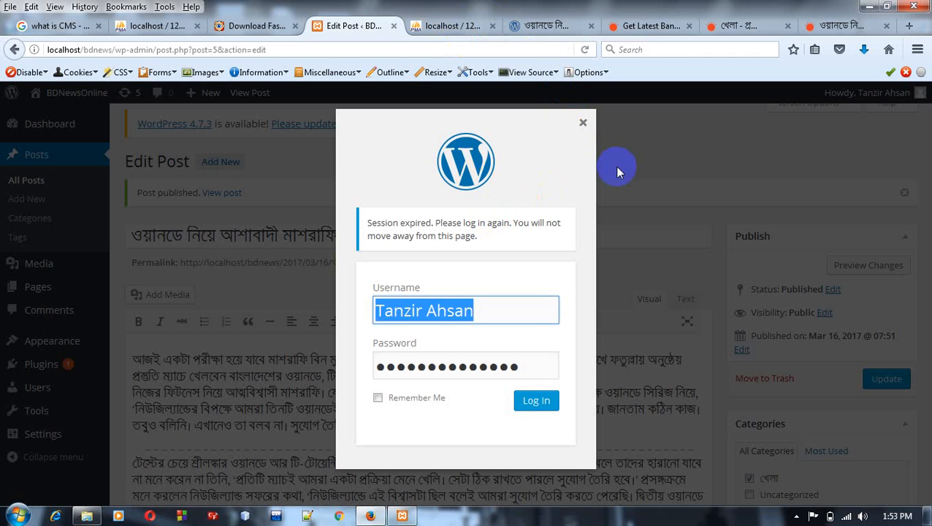
pyautogui.click(584, 127)
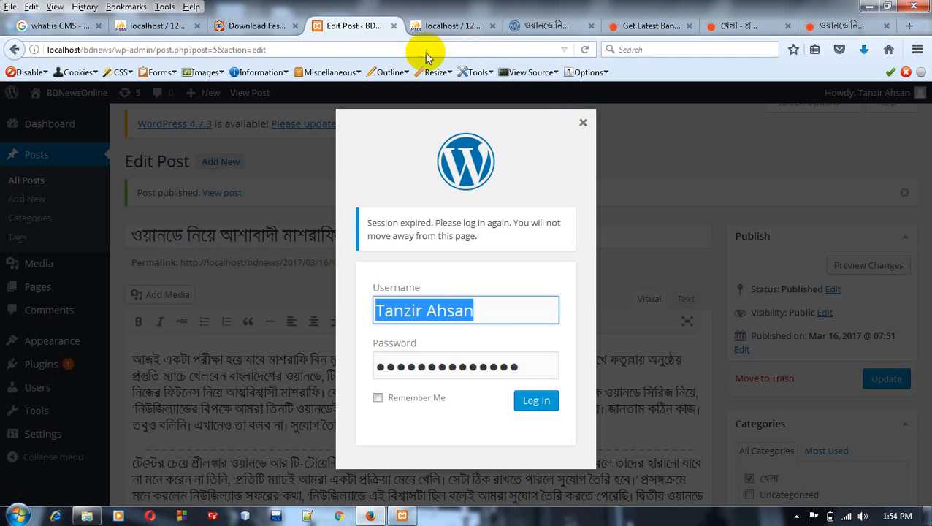
pyautogui.click(539, 402)
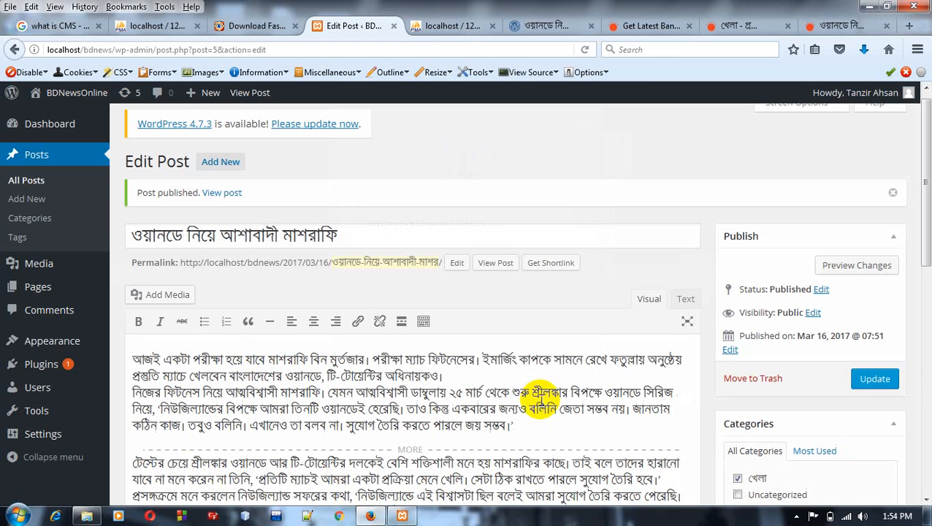
pyautogui.click(37, 155)
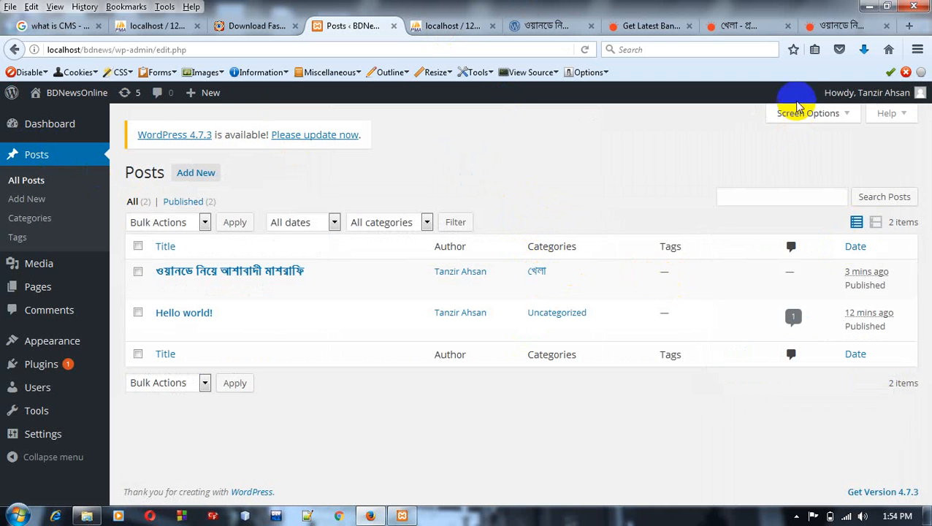
# Step: Look at the post's comment form on the site, then view the admin dashboard and the post categories page
pyautogui.click(555, 23)
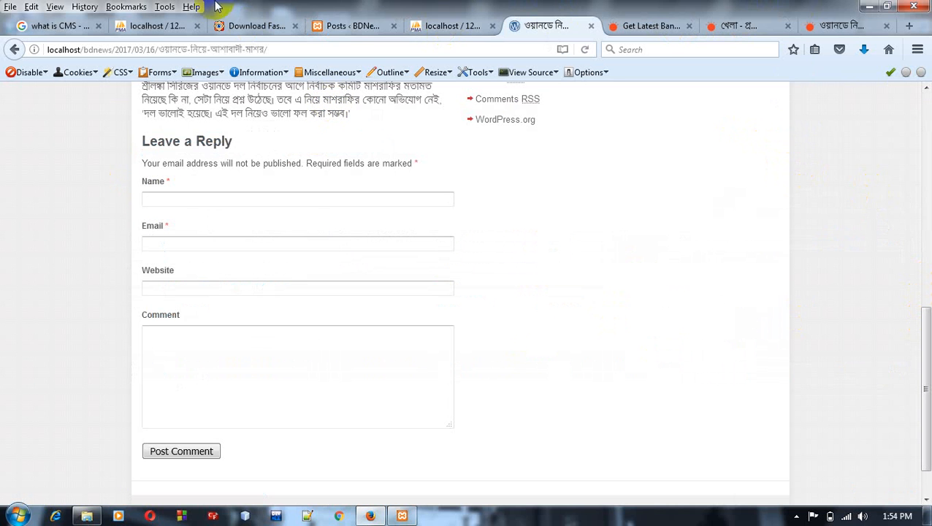
pyautogui.click(349, 28)
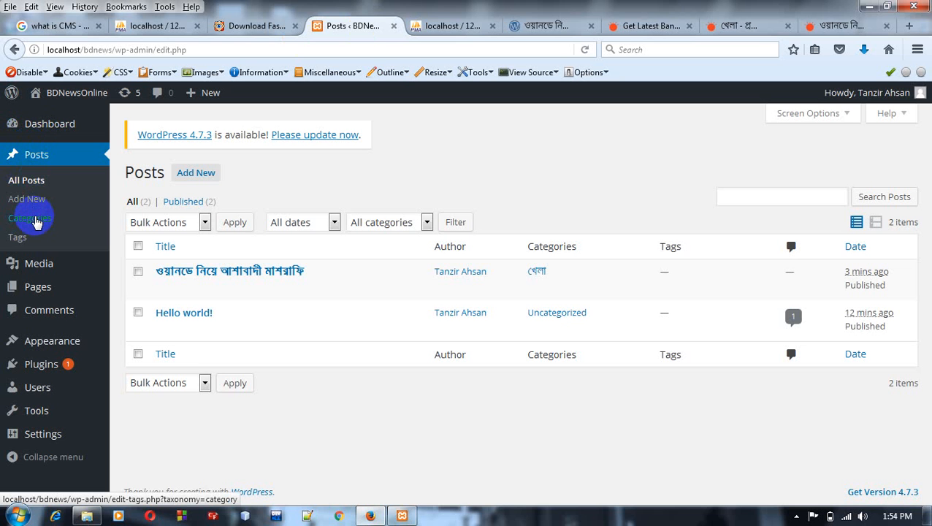
pyautogui.moveTo(31, 129)
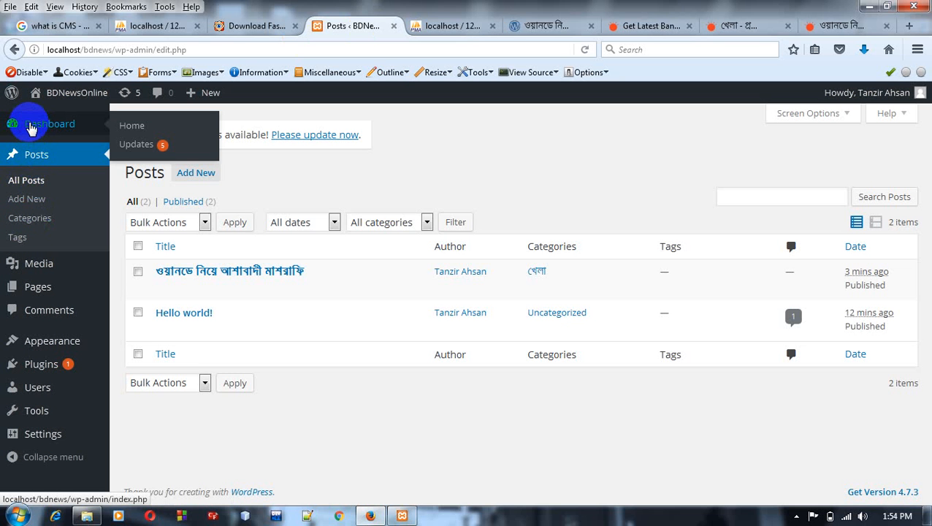
pyautogui.click(30, 128)
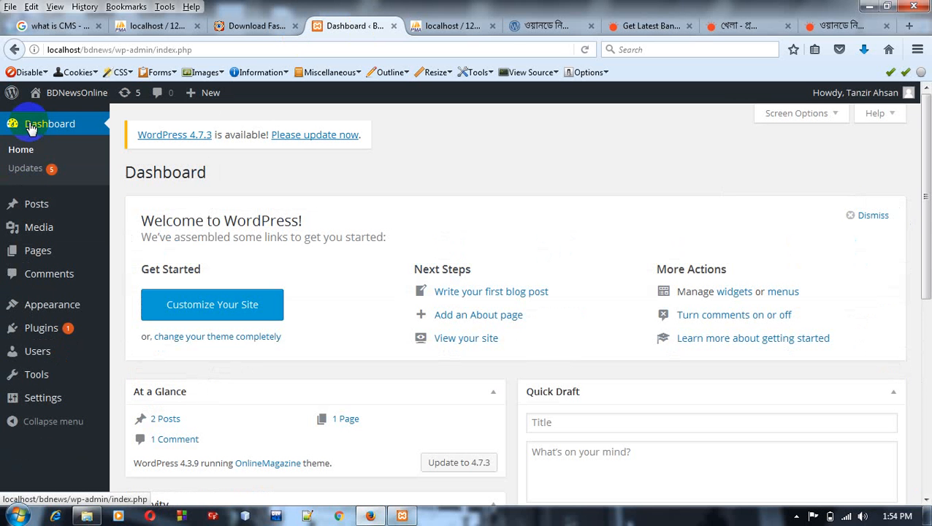
pyautogui.moveTo(35, 204)
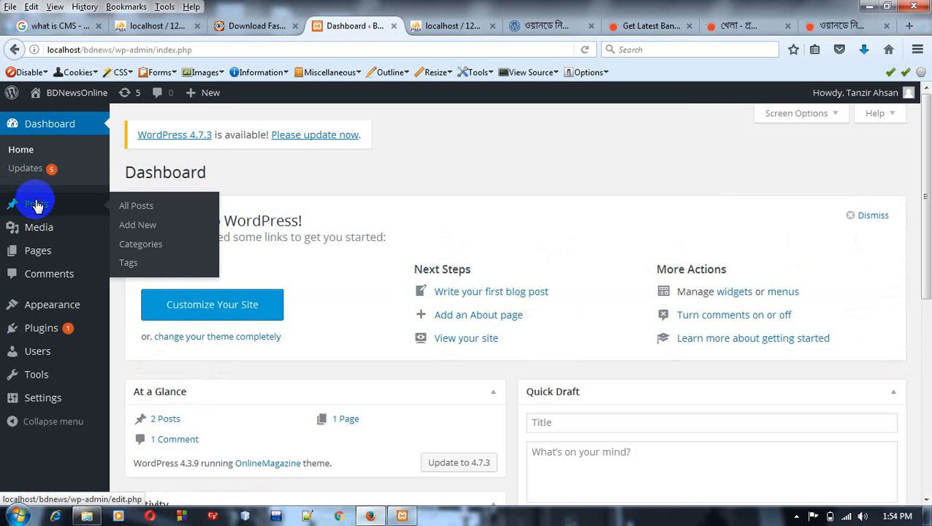
pyautogui.click(155, 250)
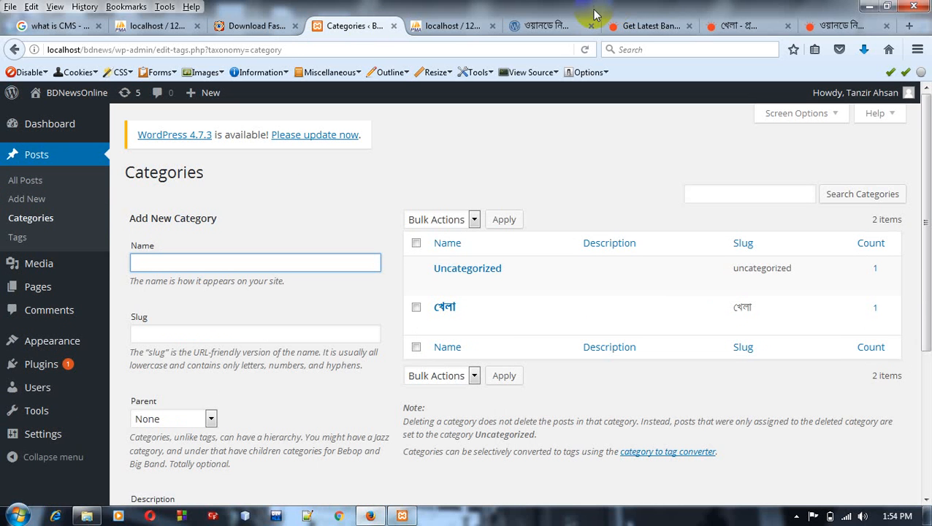
# Step: Fill in the commenter's name and email address in the post's Leave a Reply form
pyautogui.click(559, 25)
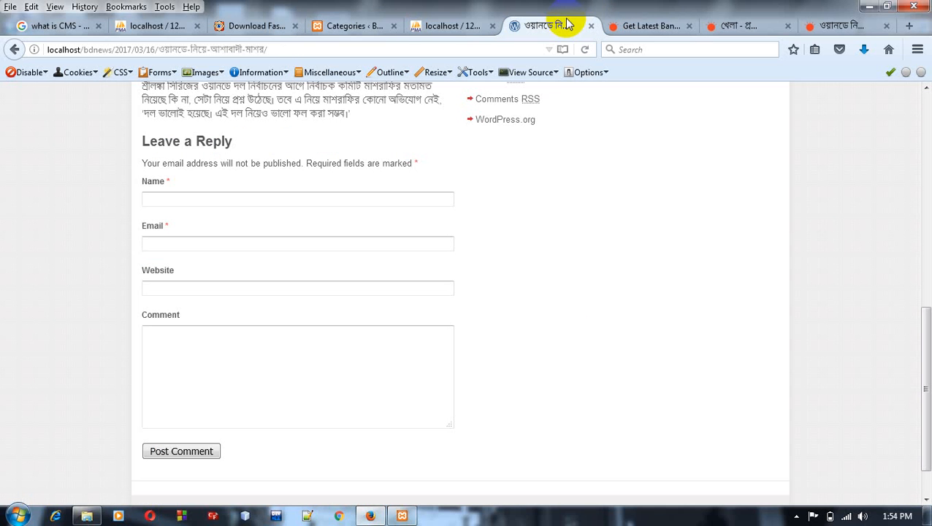
pyautogui.click(335, 198)
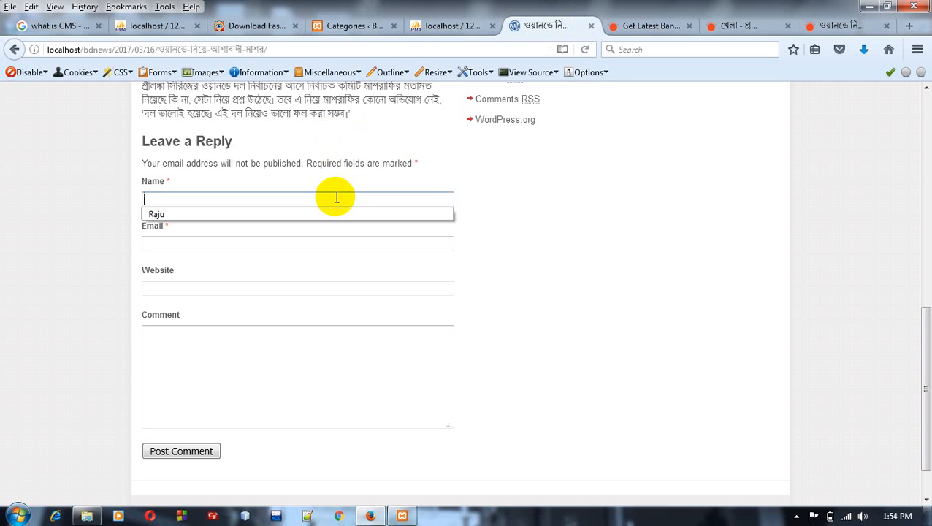
pyautogui.write('Rashed')
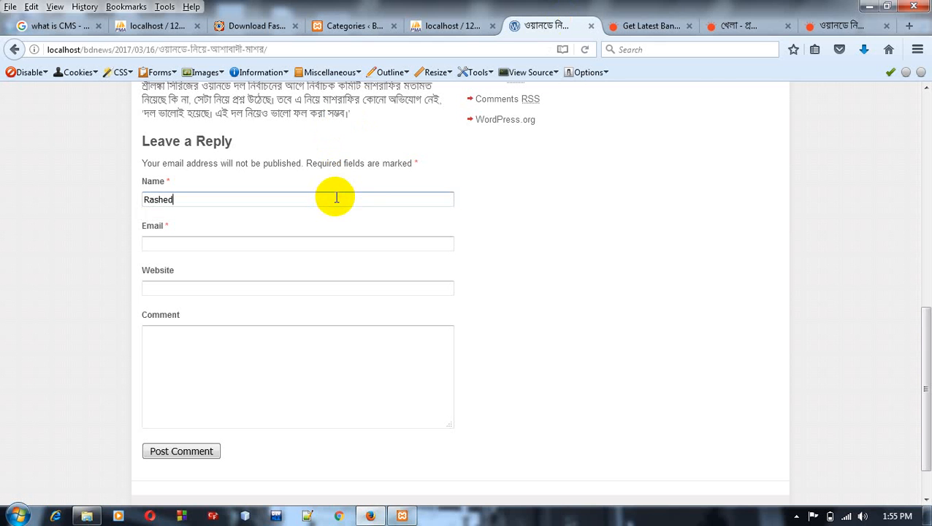
pyautogui.click(316, 244)
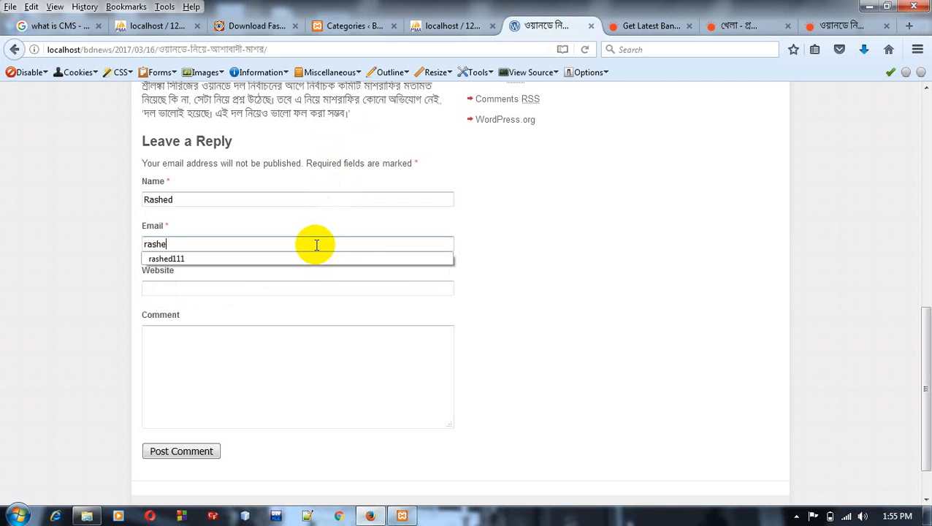
pyautogui.press('Down')
pyautogui.press('Down')
pyautogui.press('Return')
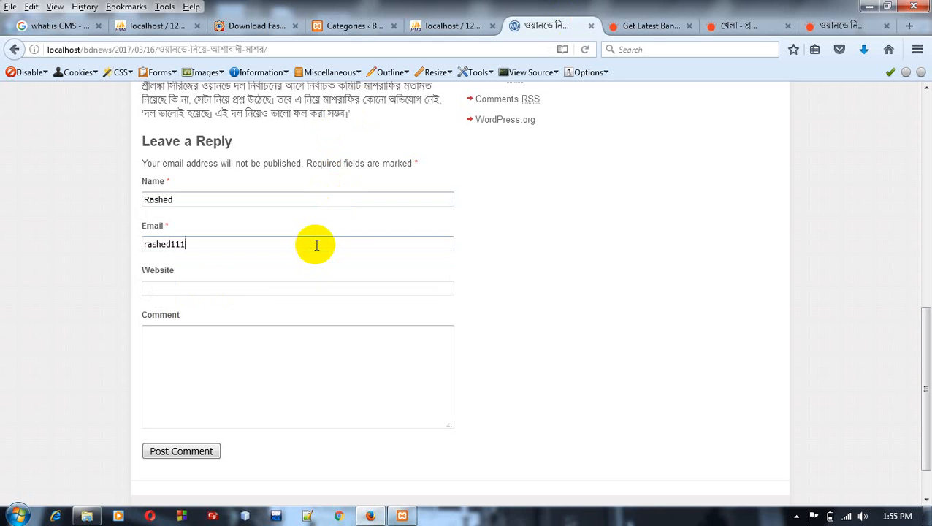
# Step: Enter w3schools.com as the commenter's website
pyautogui.click(304, 291)
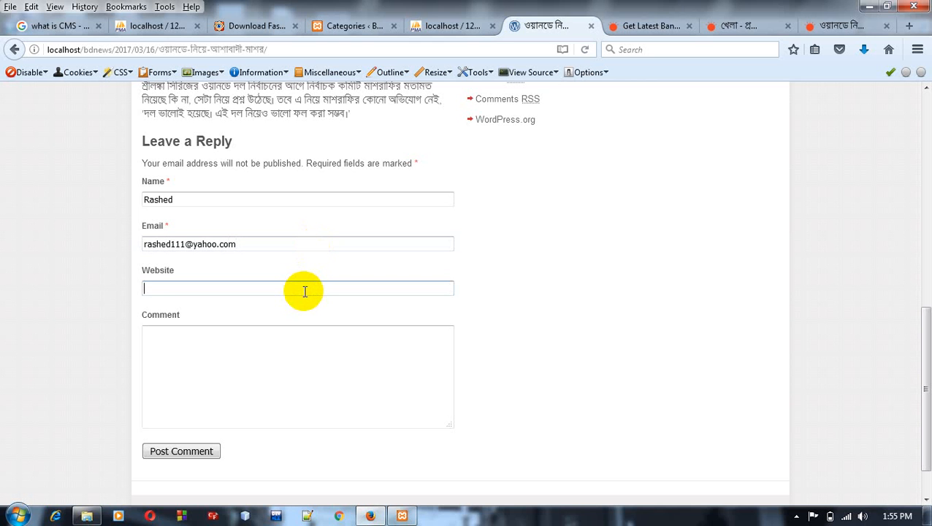
pyautogui.write('w3schools.com')
# Step: Write the comment "Mashrafee should be the Captain of BD cricket Team." and post it
pyautogui.click(272, 361)
pyautogui.click(267, 347)
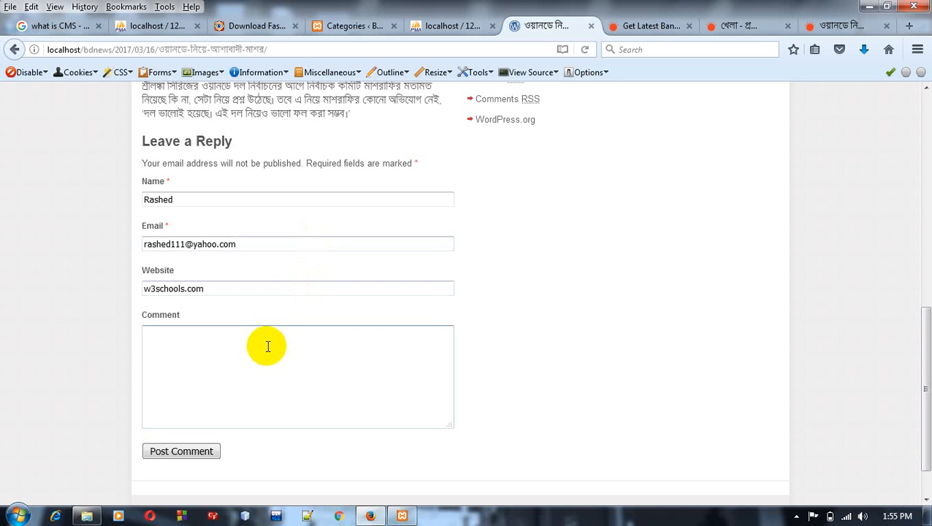
pyautogui.write('Mashrafee shou')
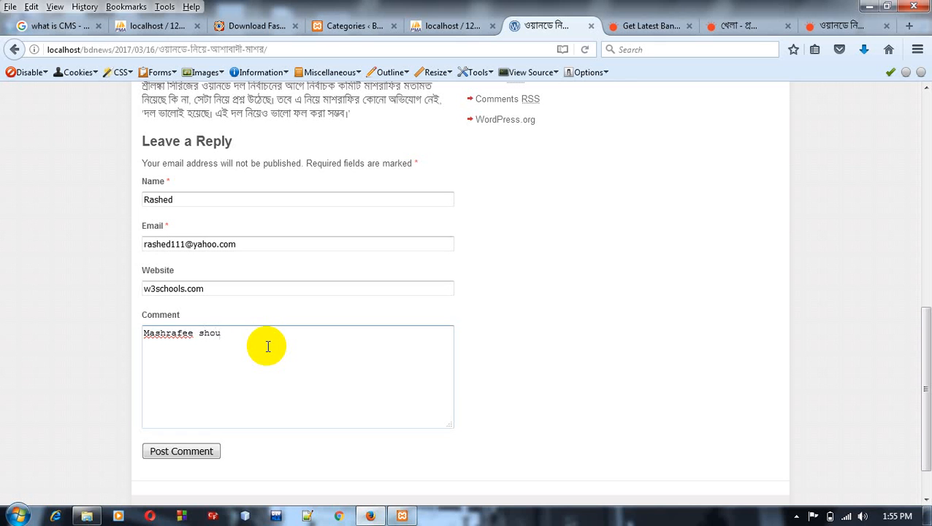
pyautogui.write('ld be the Captain of BD T')
pyautogui.press('BackSpace')
pyautogui.write('cricket ')
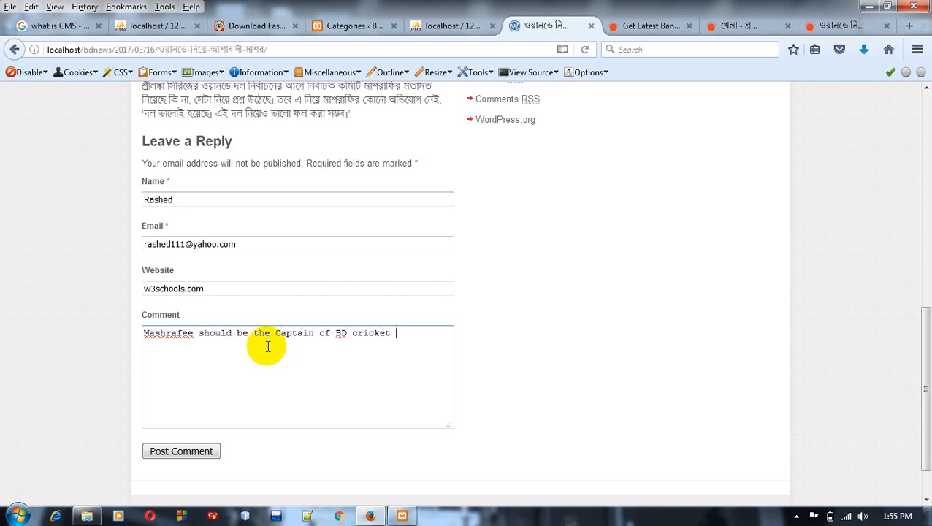
pyautogui.write('Team.')
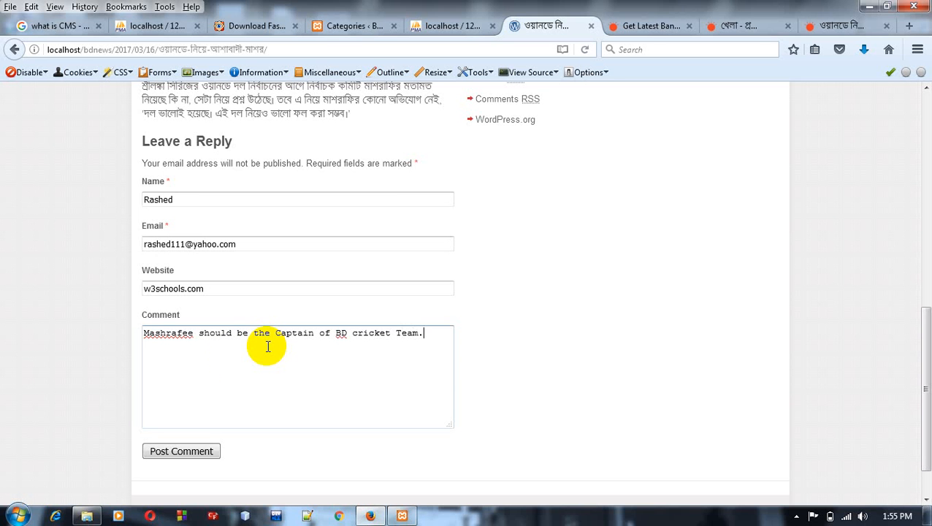
pyautogui.click(161, 455)
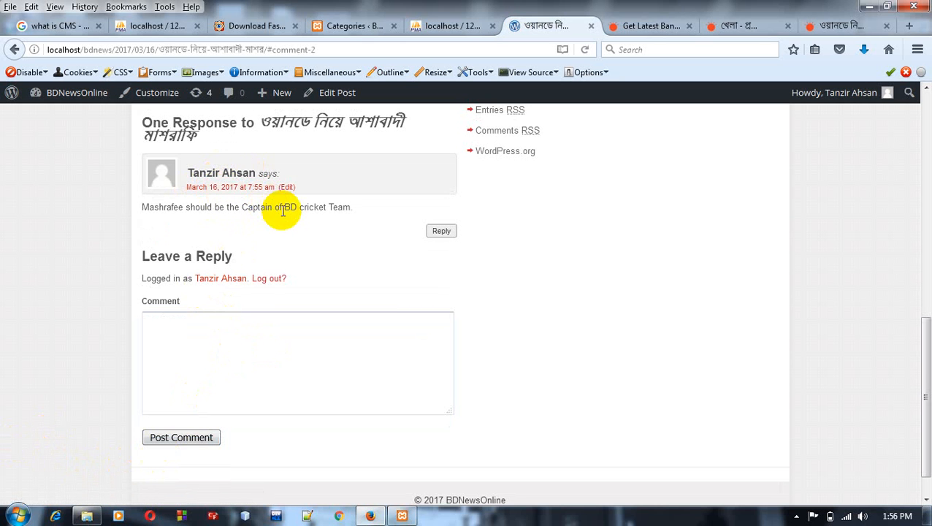
# Step: Log out of the site from the comment section and check the post's Recent Comments list
pyautogui.click(269, 281)
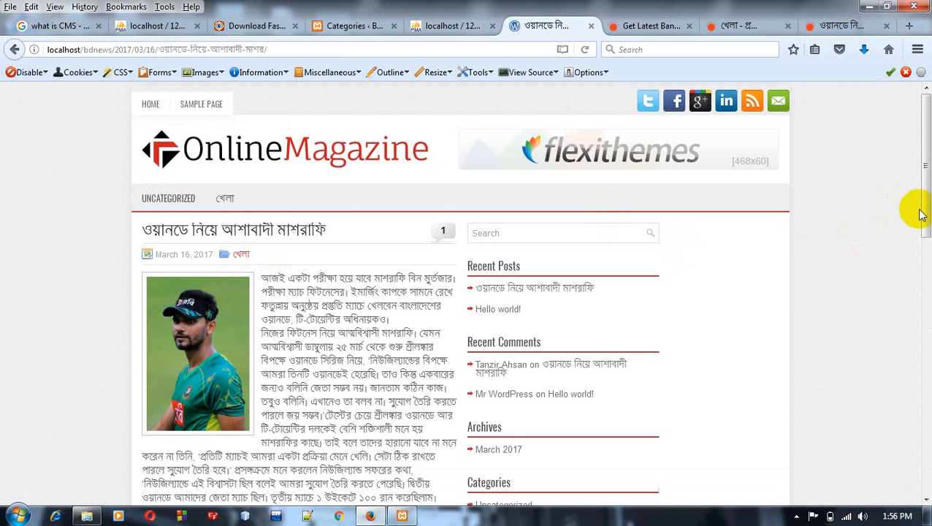
pyautogui.moveTo(926, 221); pyautogui.dragTo(918, 252)
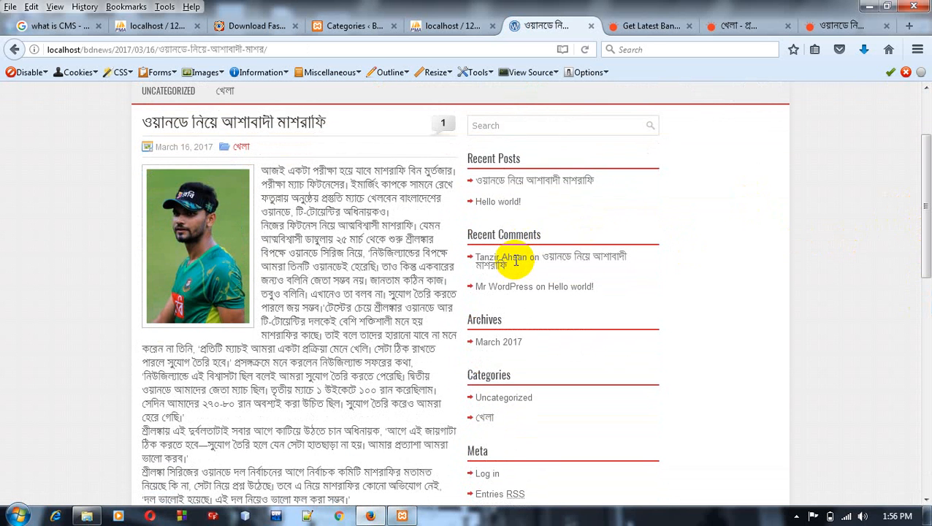
# Step: Start a reply to the existing comment on the Mashrafee post and enter the replier's full name
pyautogui.moveTo(924, 182); pyautogui.dragTo(924, 307)
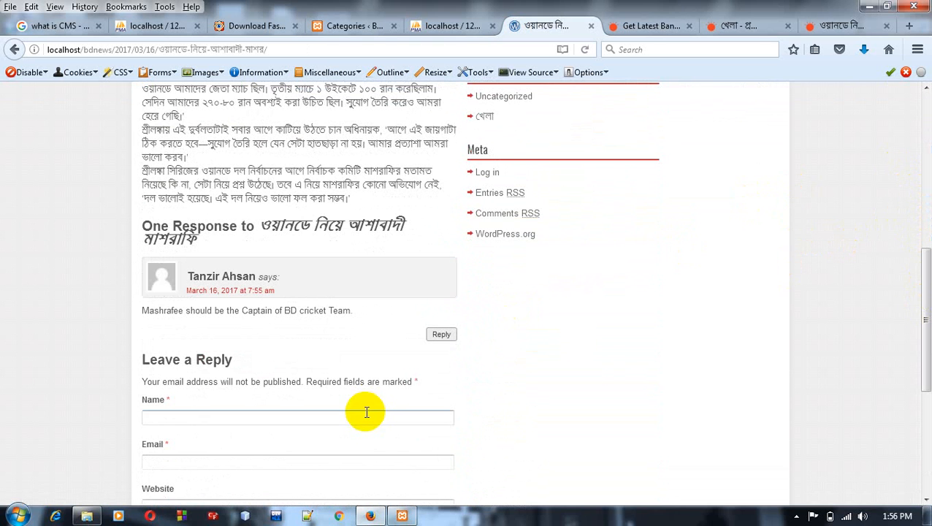
pyautogui.click(440, 338)
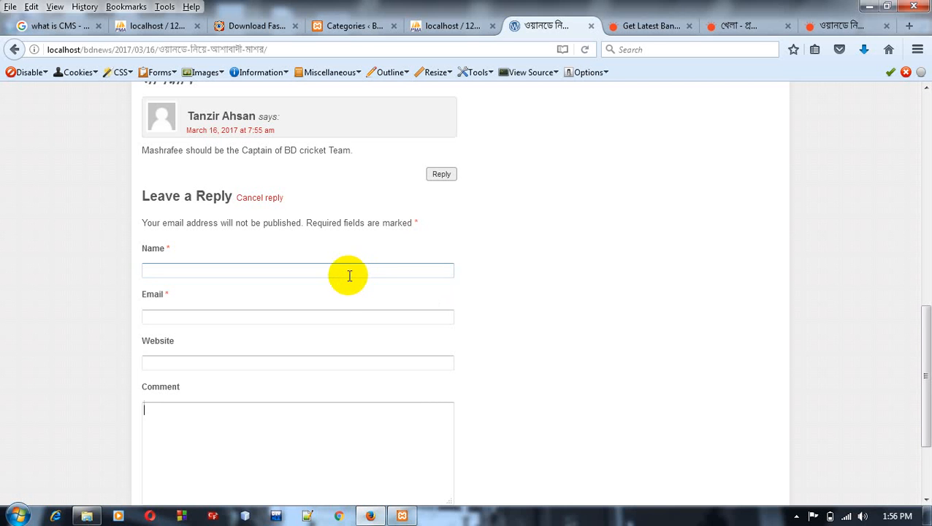
pyautogui.click(346, 275)
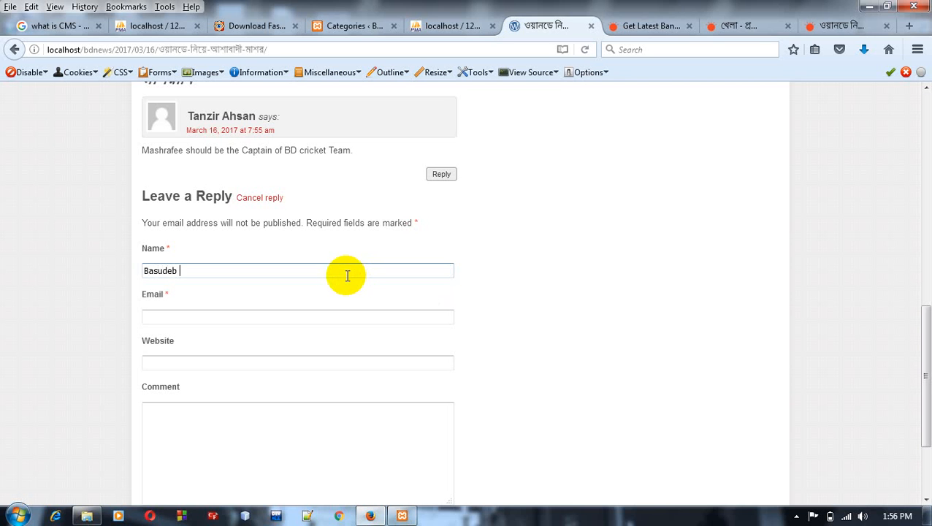
pyautogui.press('Tab')
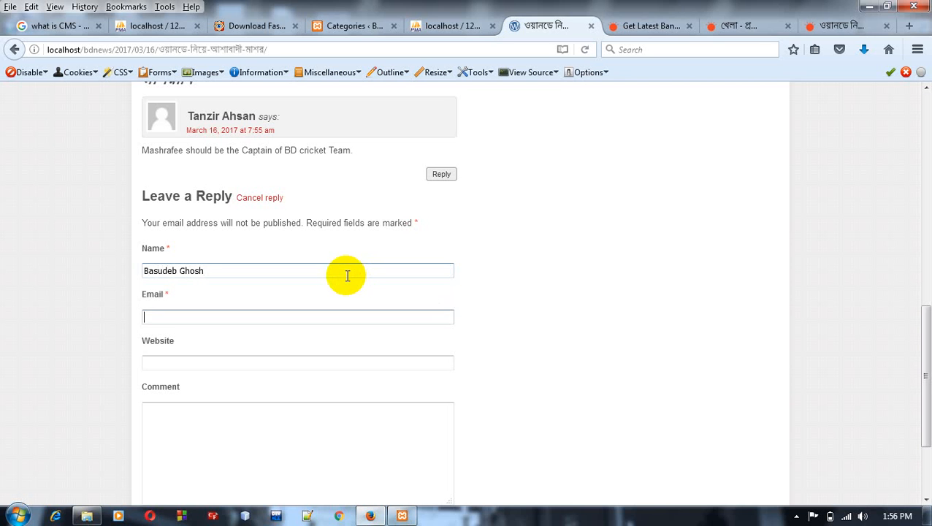
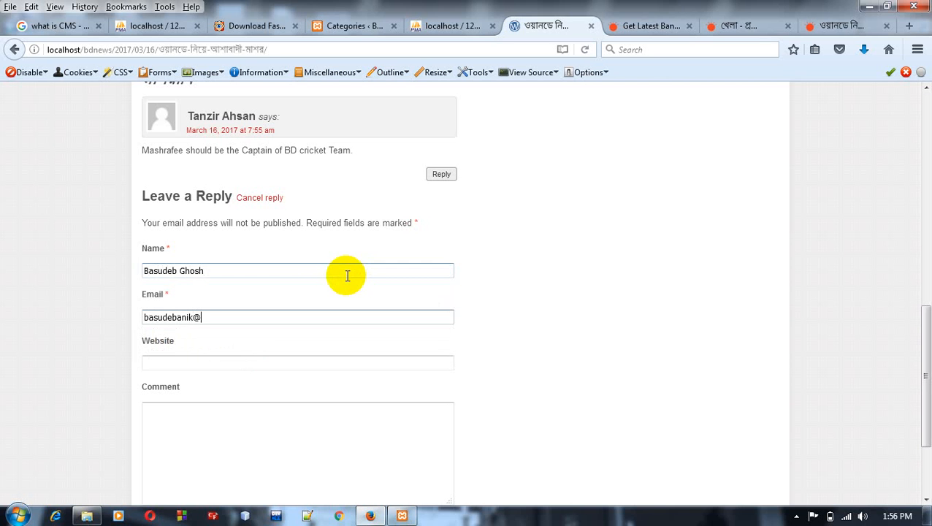
# Step: Fill in the replier's email address in the Leave a Reply form
pyautogui.press('Tab')
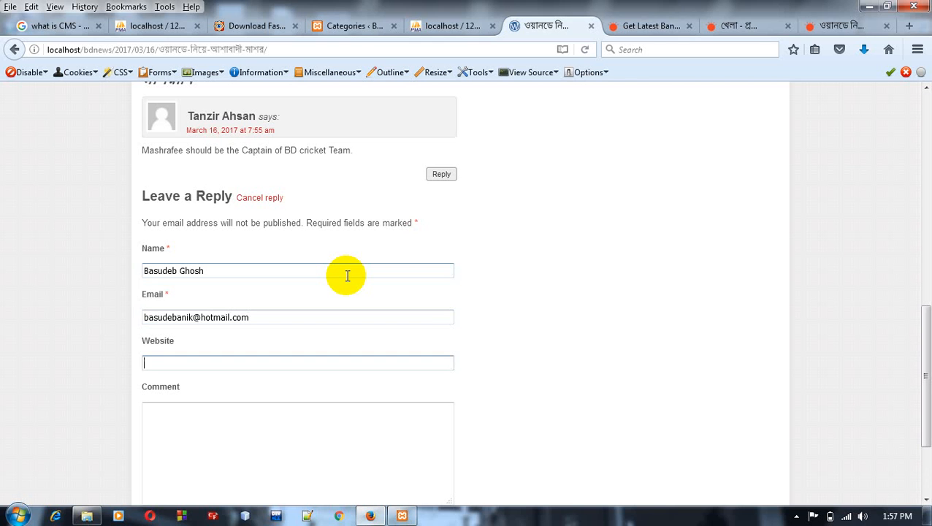
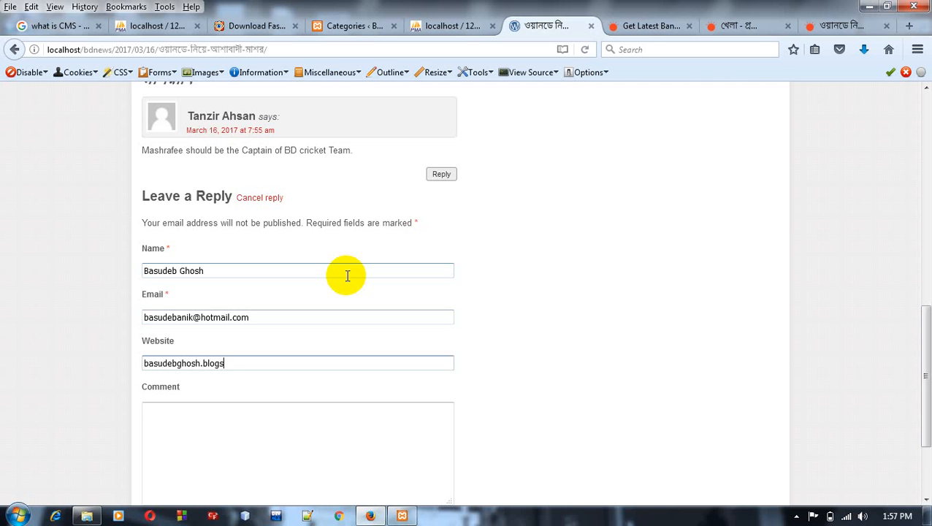
# Step: Enter the replier's personal Blogspot address as the website
pyautogui.press('Tab')
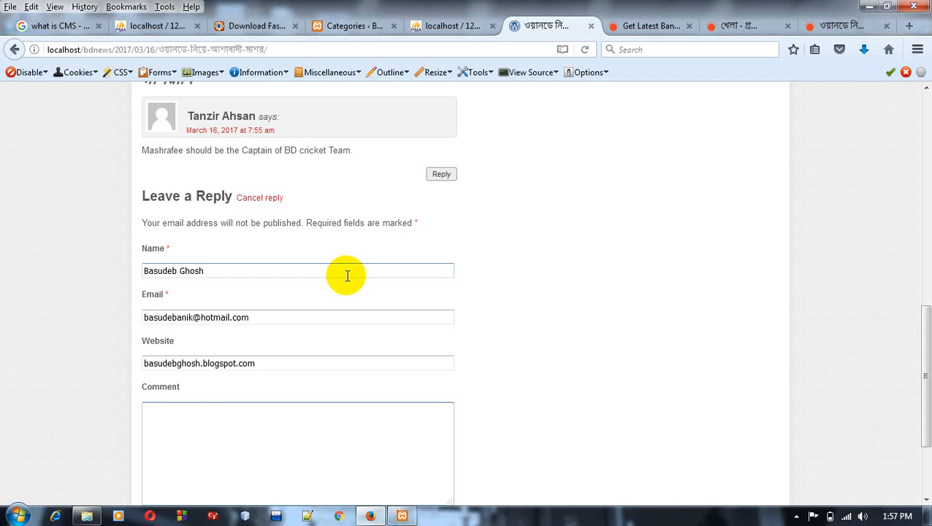
# Step: Write the reply "I am really proud" and post it
pyautogui.write('I am really proud')
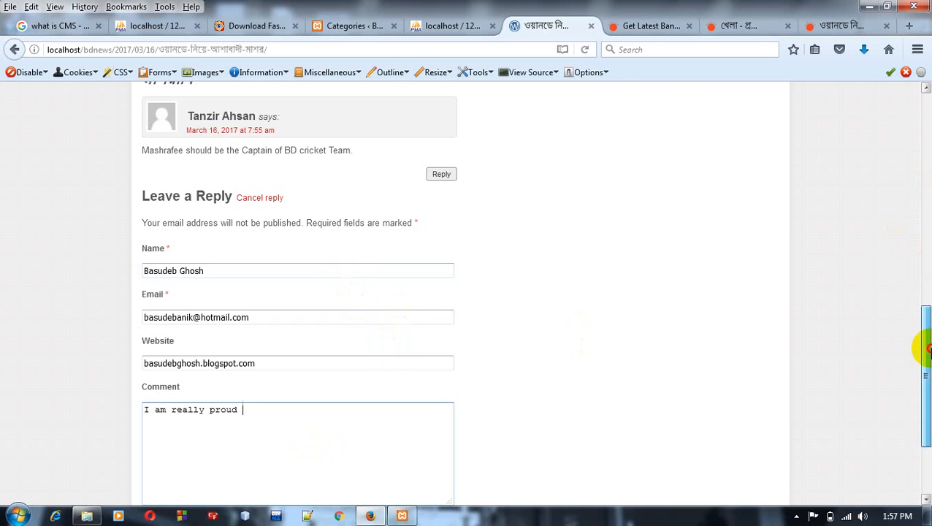
pyautogui.moveTo(922, 343); pyautogui.dragTo(922, 374)
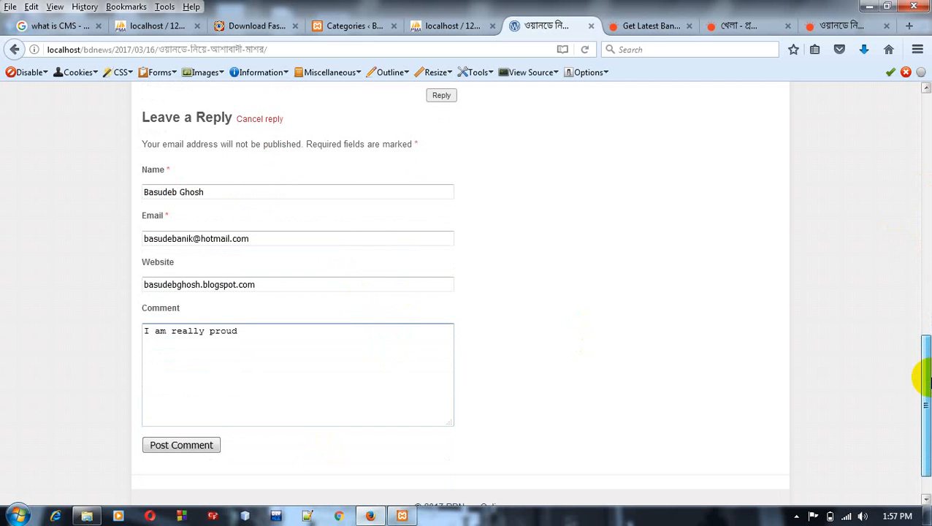
pyautogui.click(196, 447)
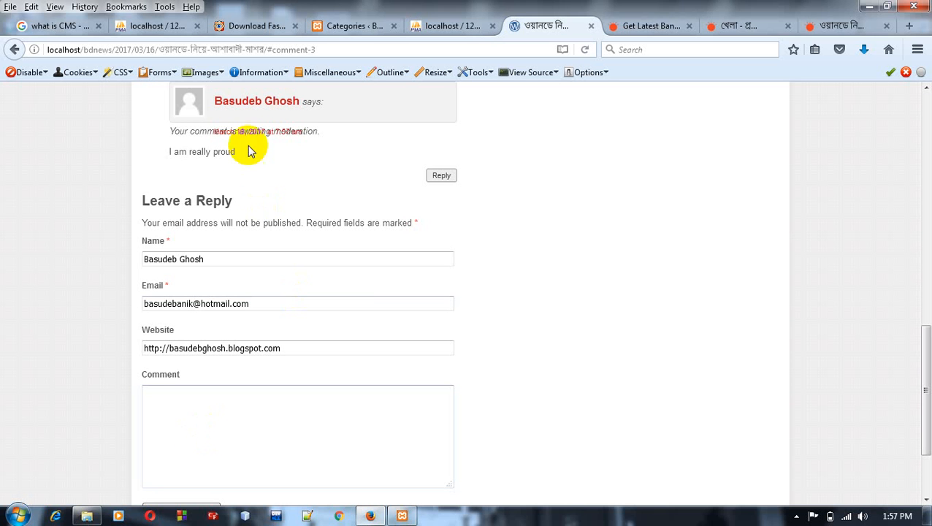
# Step: Log back in to the site's admin area with the prefilled credentials and open the list of all posts
pyautogui.click(346, 31)
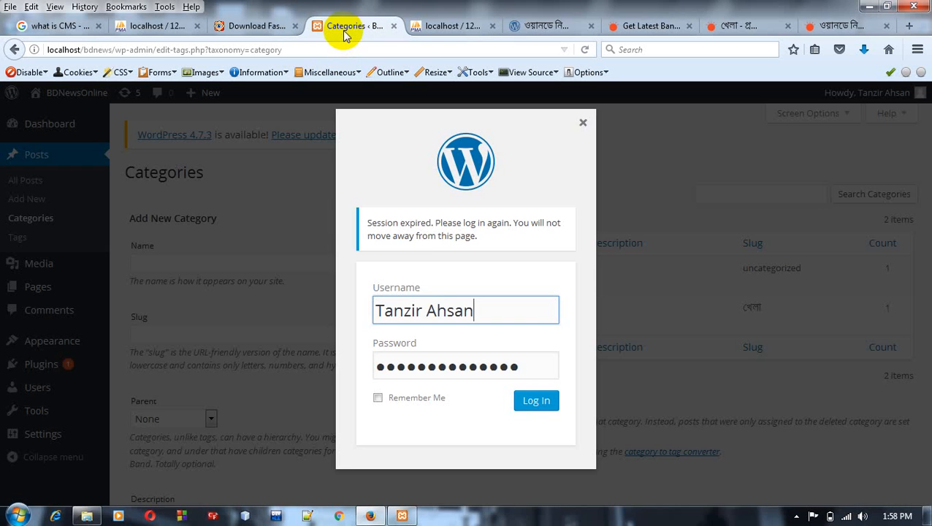
pyautogui.click(528, 400)
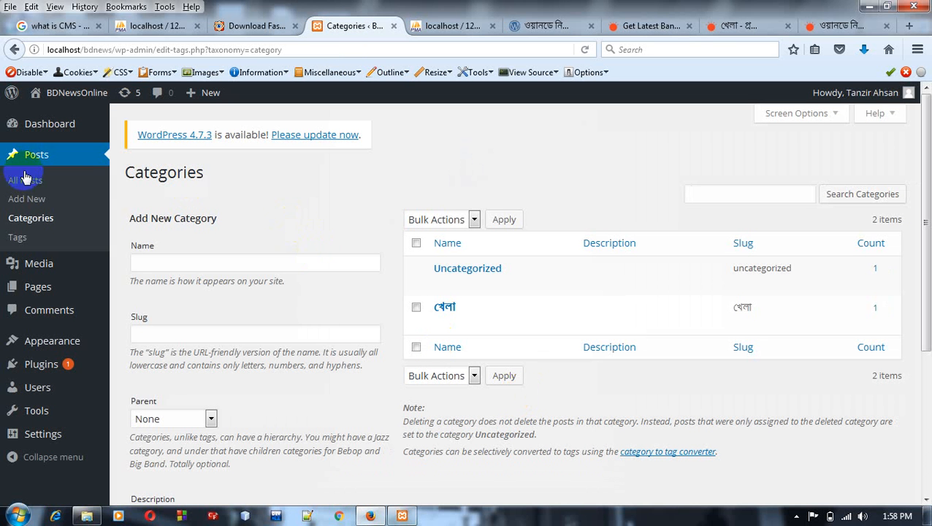
pyautogui.click(27, 158)
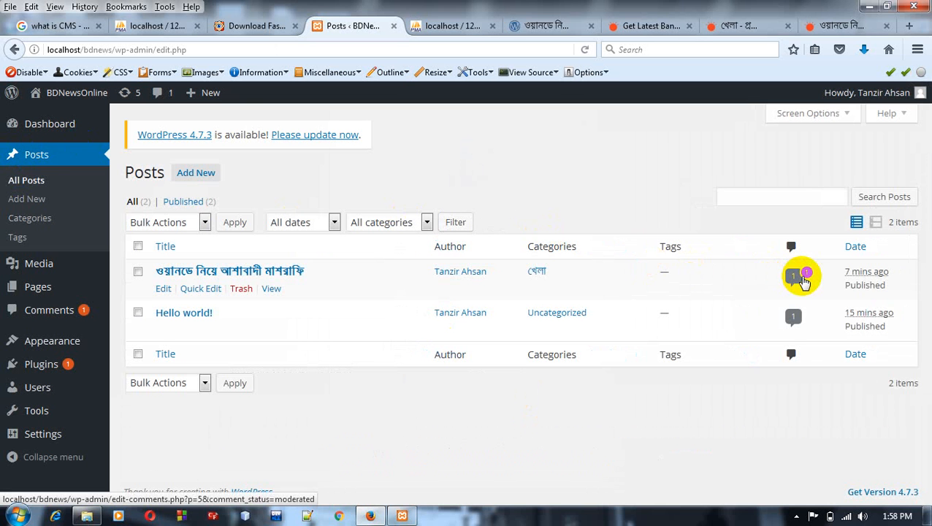
# Step: View the approved comments on the Mashrafee post and reload that list
pyautogui.click(795, 278)
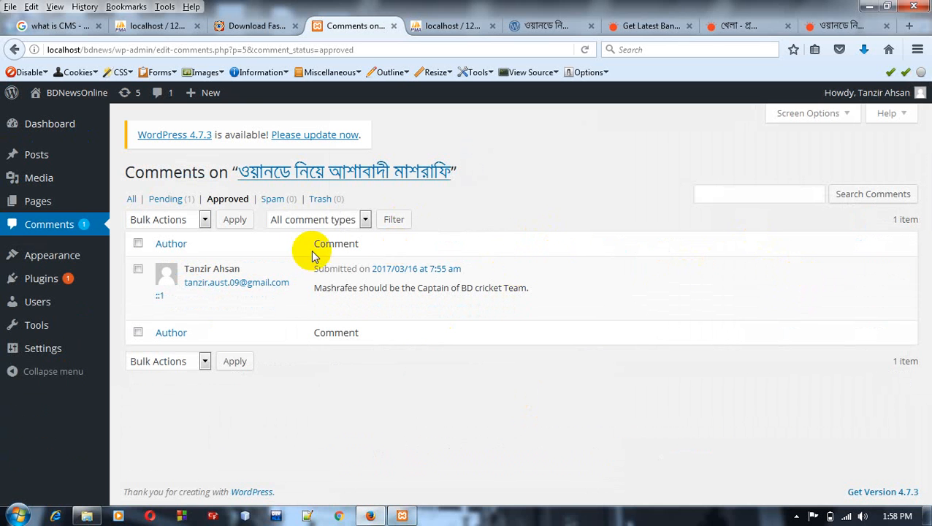
pyautogui.moveTo(228, 291)
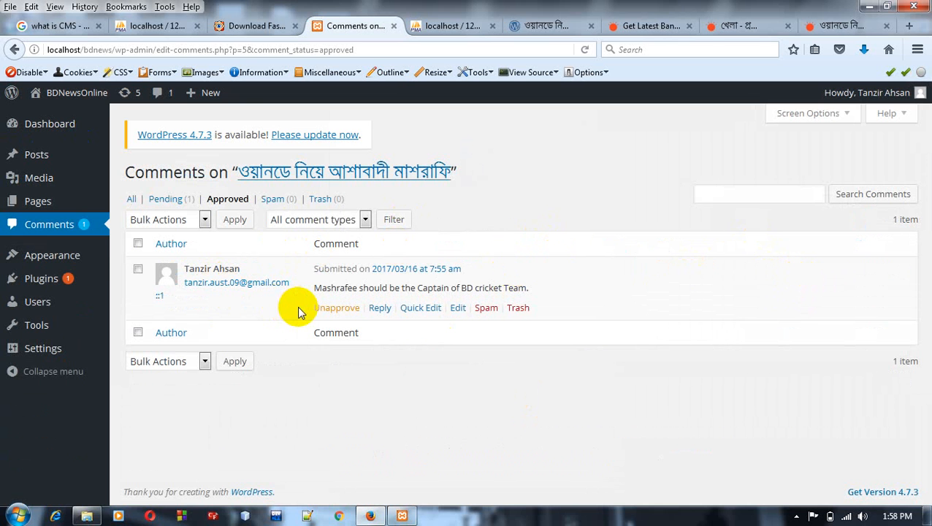
pyautogui.click(83, 224)
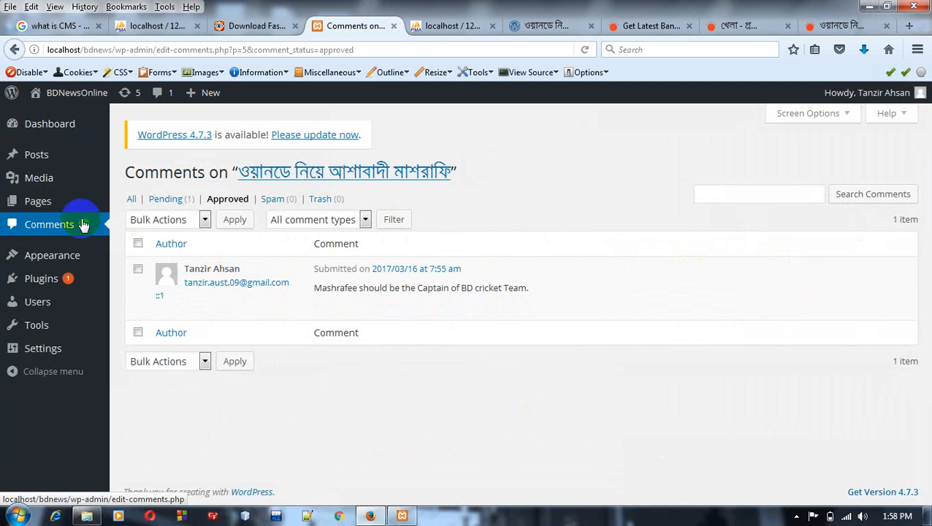
pyautogui.moveTo(387, 307)
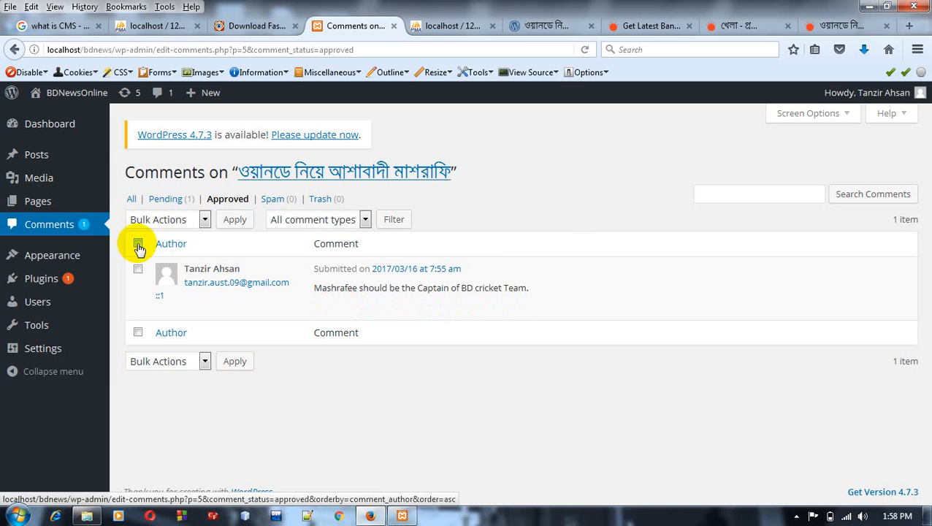
pyautogui.click(585, 50)
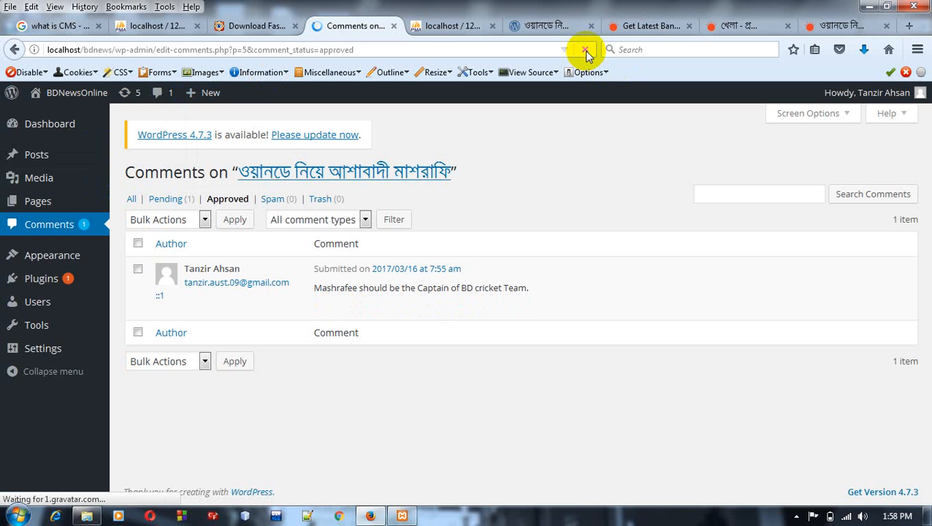
# Step: Open the list of all site comments and approve the pending reply "I am really proud"
pyautogui.click(36, 130)
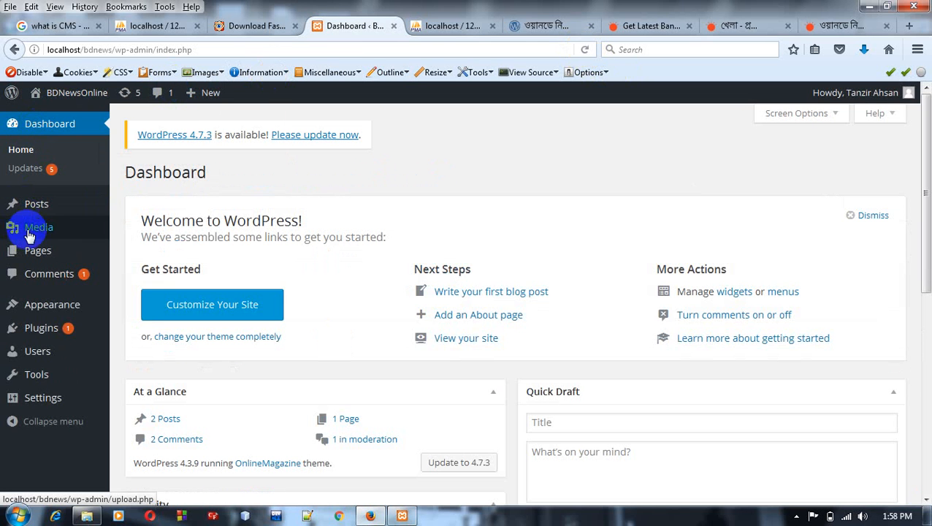
pyautogui.click(44, 285)
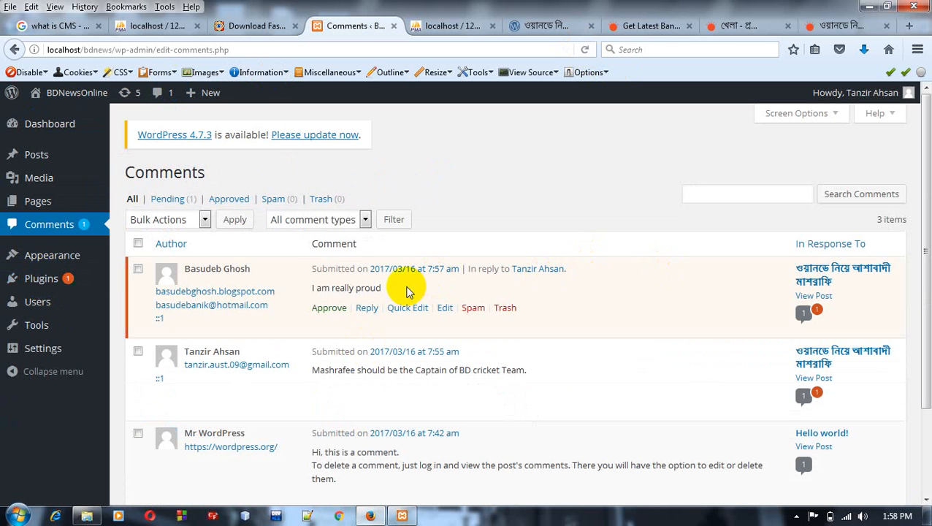
pyautogui.click(335, 307)
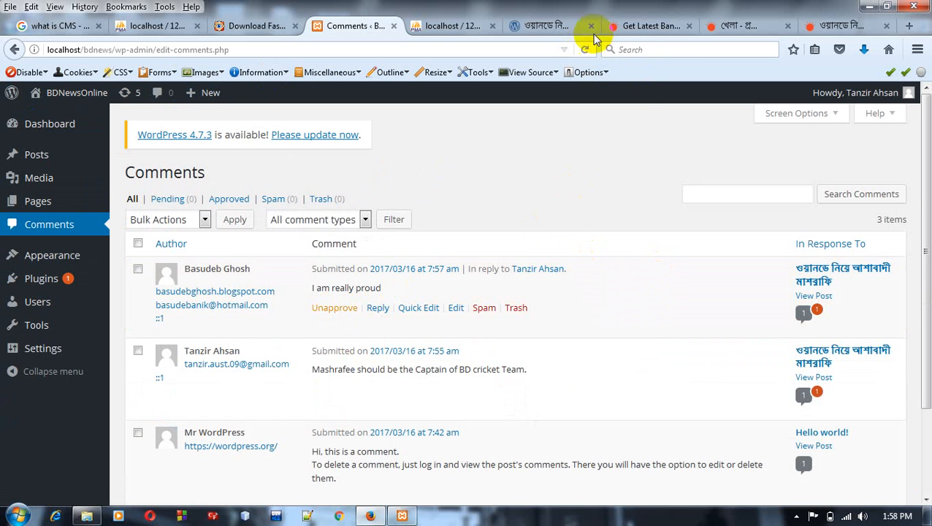
# Step: Reload the public Mashrafee post and check its replies and Recent Comments list
pyautogui.click(551, 28)
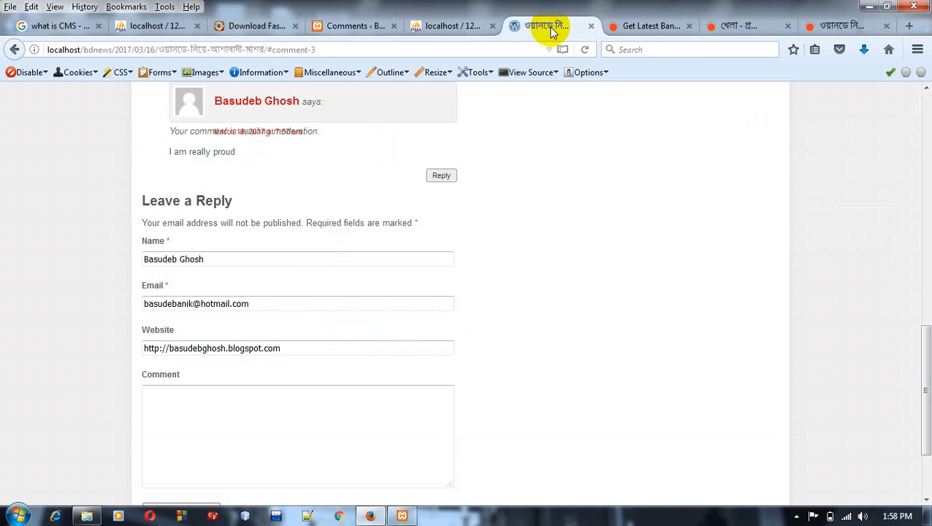
pyautogui.click(586, 51)
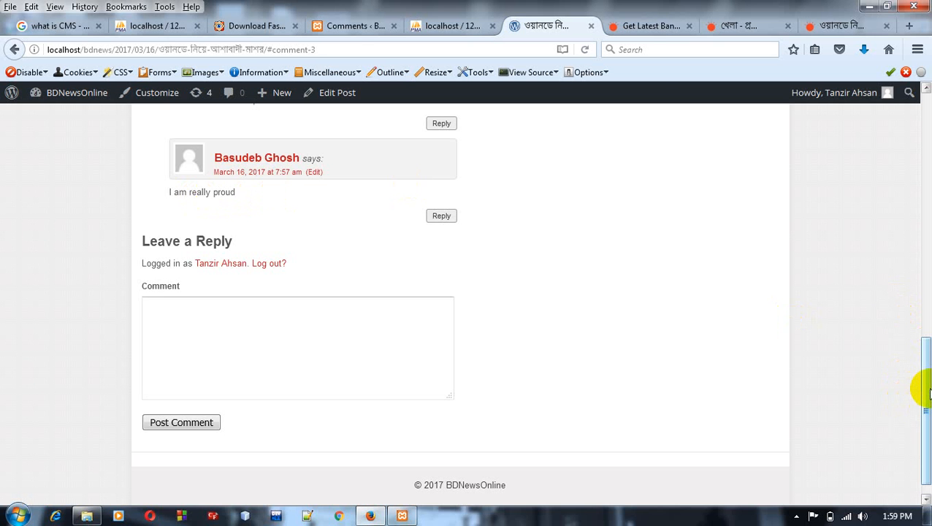
pyautogui.moveTo(927, 394); pyautogui.dragTo(925, 126)
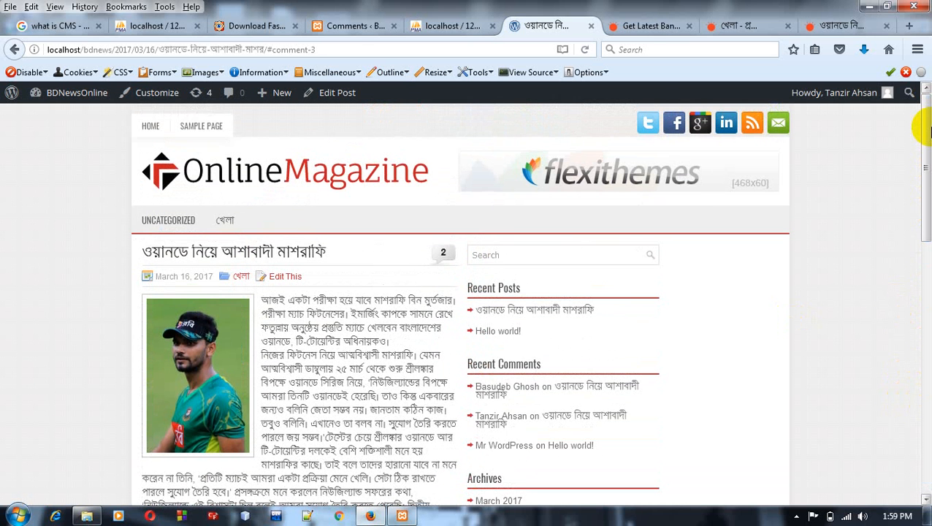